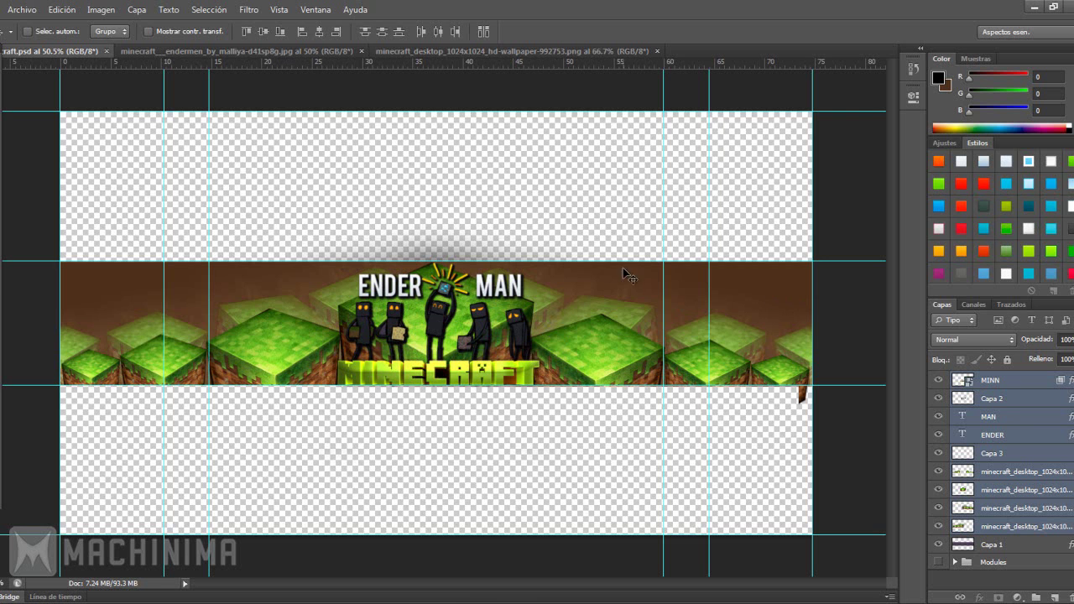
# Compare the Endermen artwork and grass cube wallpaper tabs against the finished banner
pyautogui.click(273, 51)
pyautogui.click(447, 56)
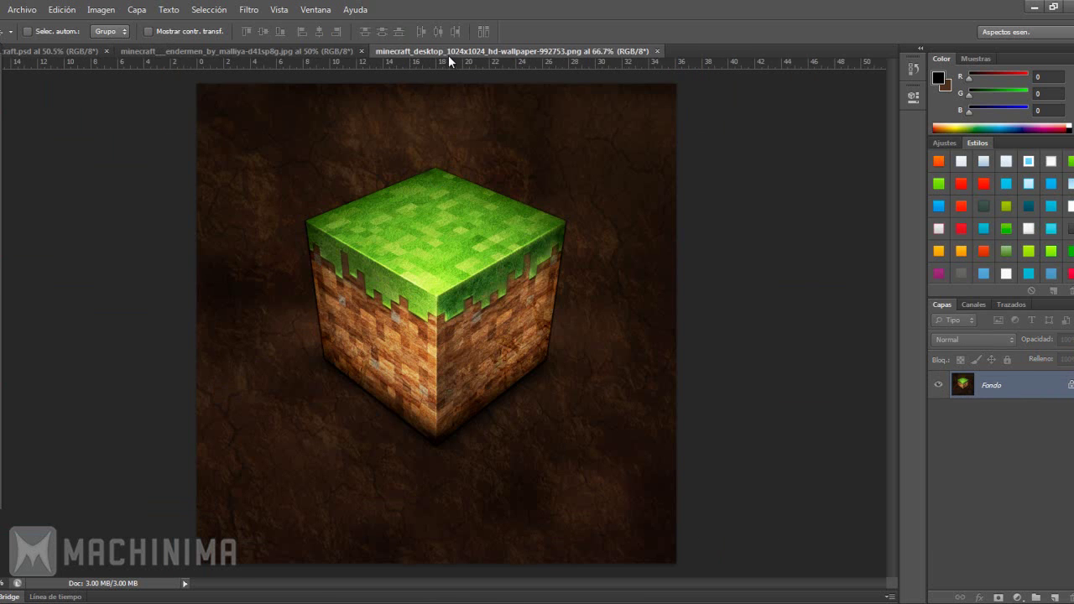
pyautogui.click(292, 51)
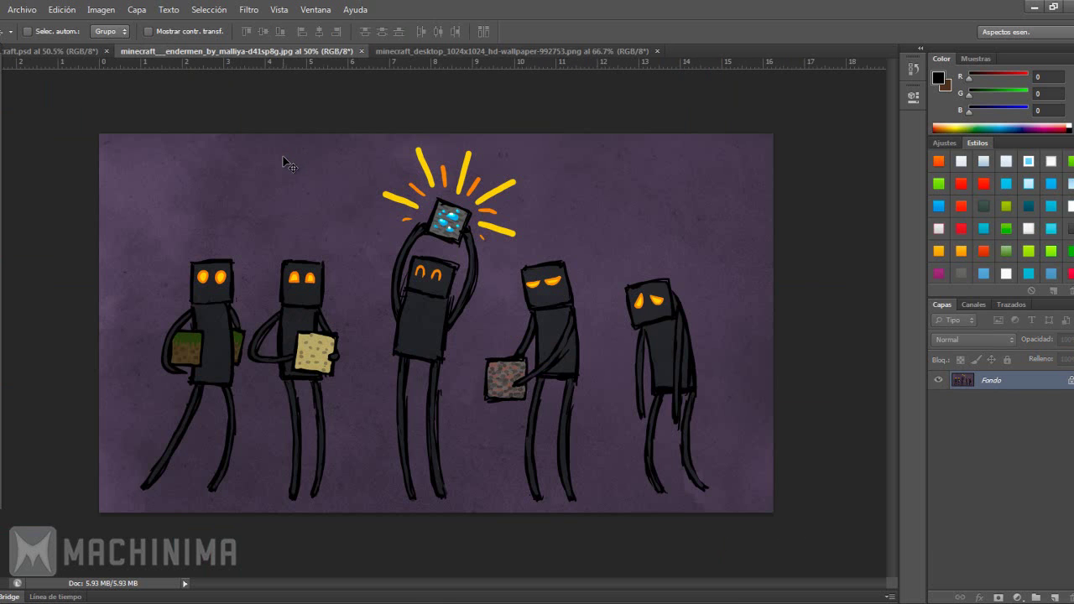
pyautogui.click(421, 52)
pyautogui.click(359, 53)
pyautogui.click(243, 51)
pyautogui.click(59, 51)
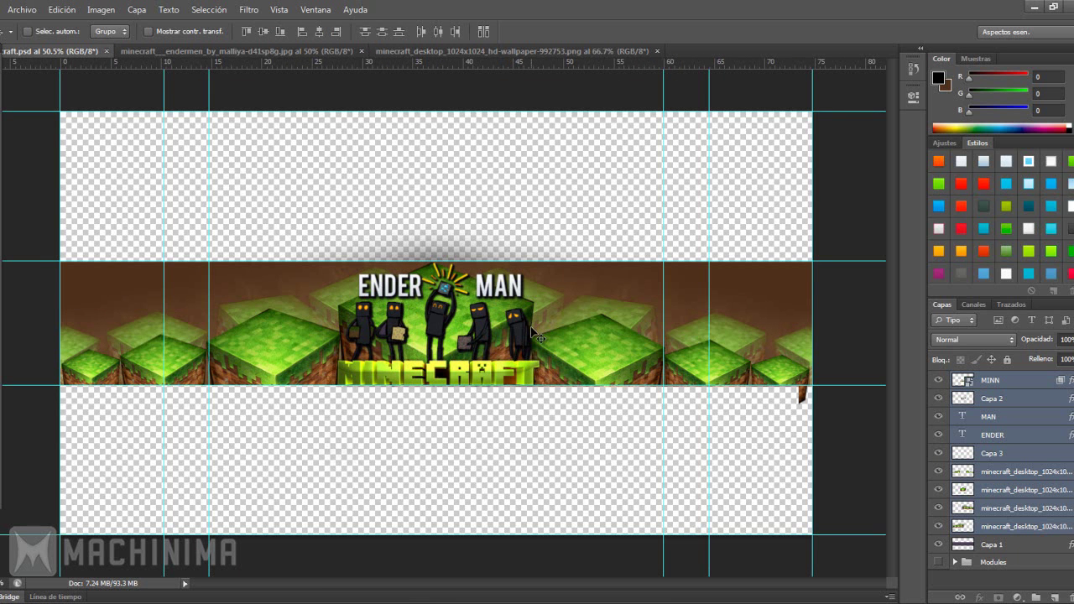
pyautogui.click(307, 52)
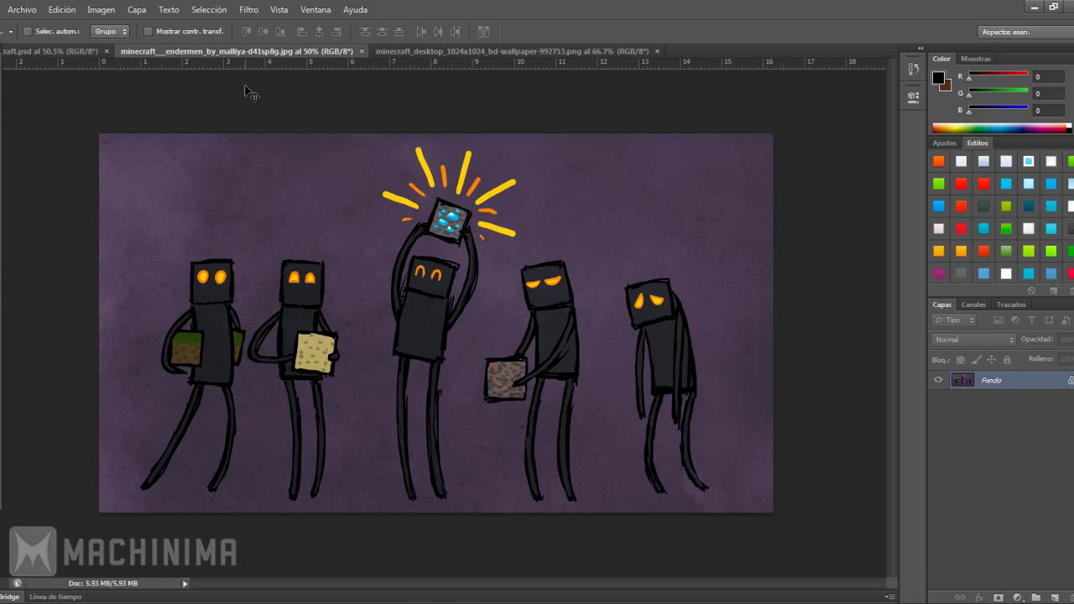
pyautogui.click(81, 52)
# Reopen minecraft.psd, then open MAIN TEMPLATE.psd from the recent files
pyautogui.click(23, 9)
pyautogui.moveTo(50, 106)
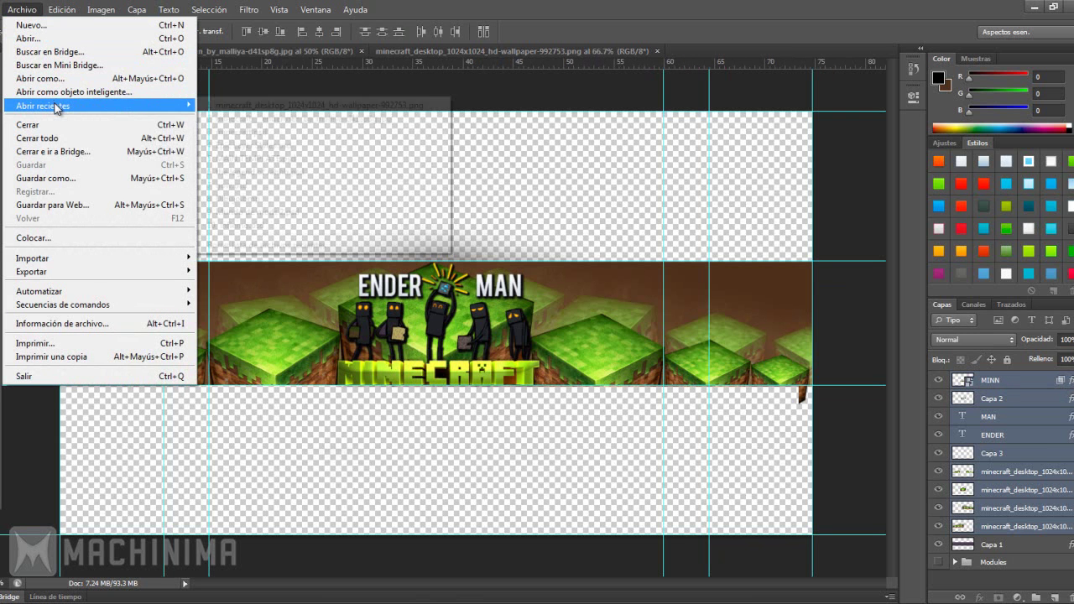
pyautogui.click(286, 139)
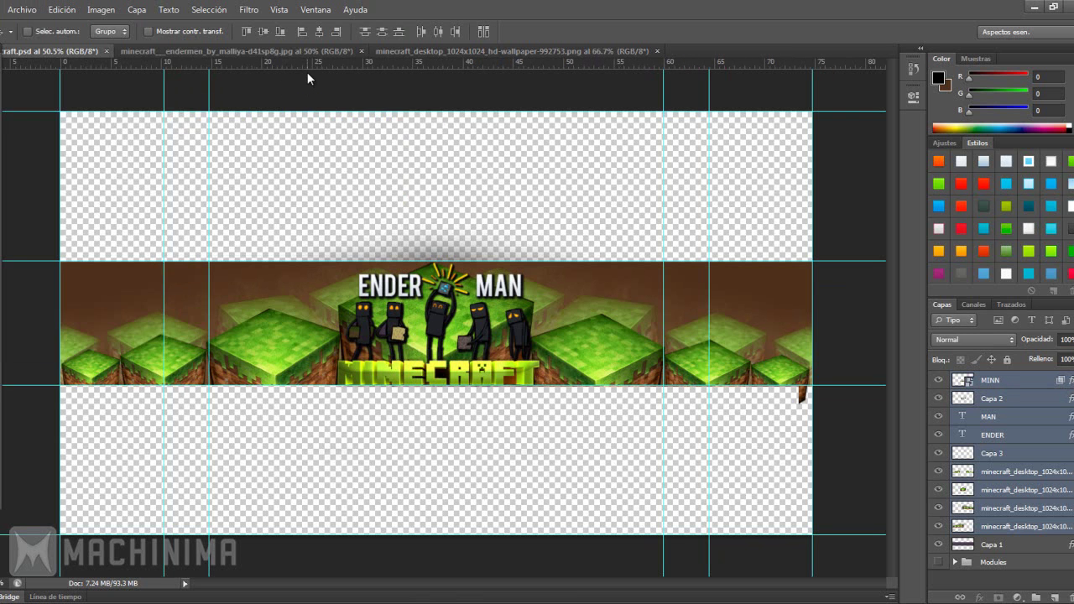
pyautogui.click(23, 9)
pyautogui.moveTo(100, 105)
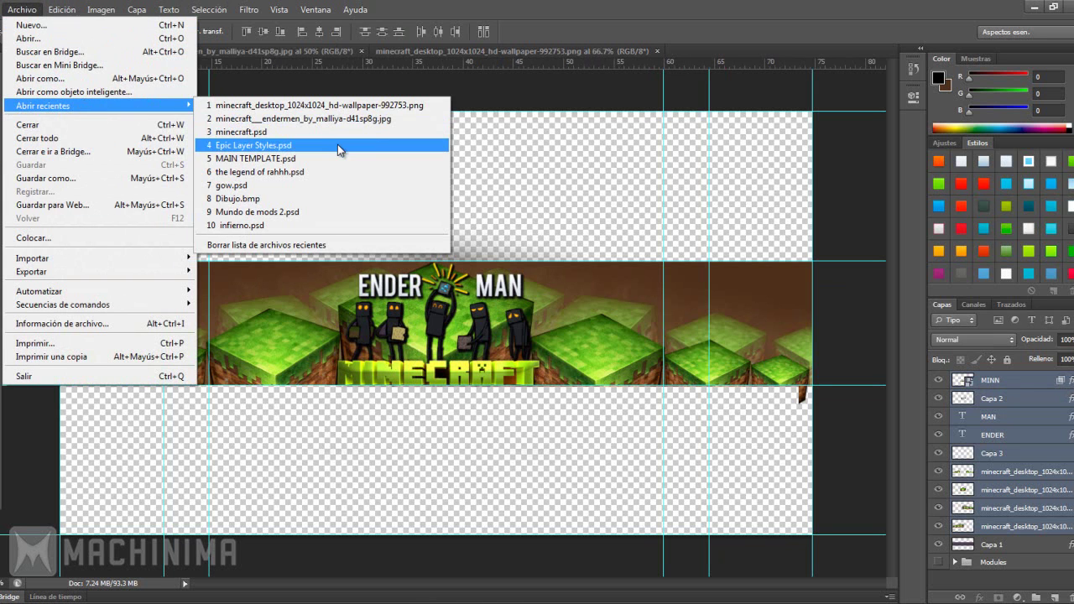
pyautogui.click(553, 149)
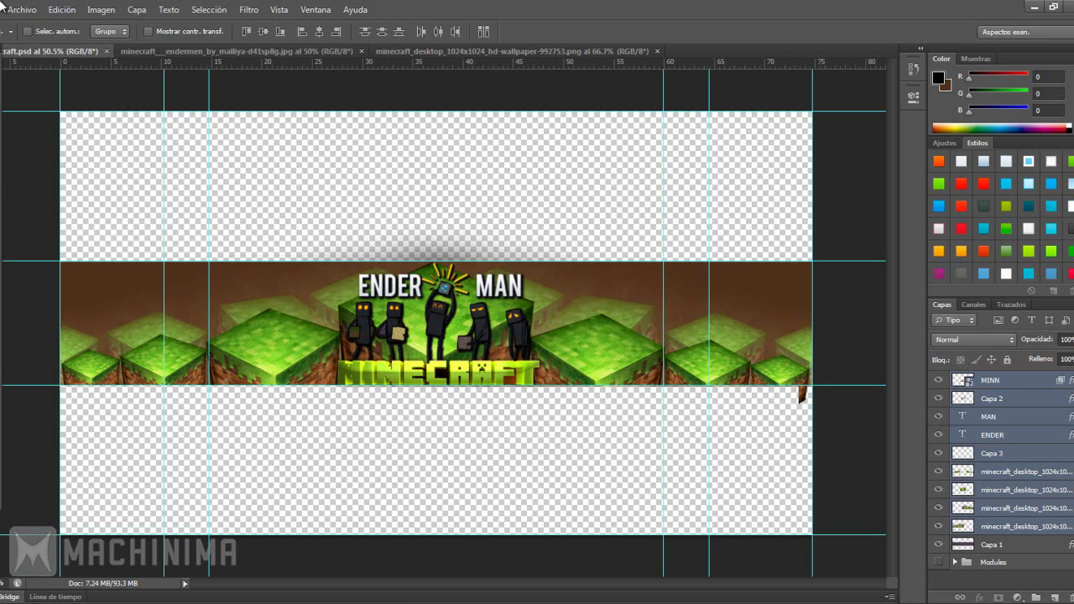
pyautogui.click(21, 10)
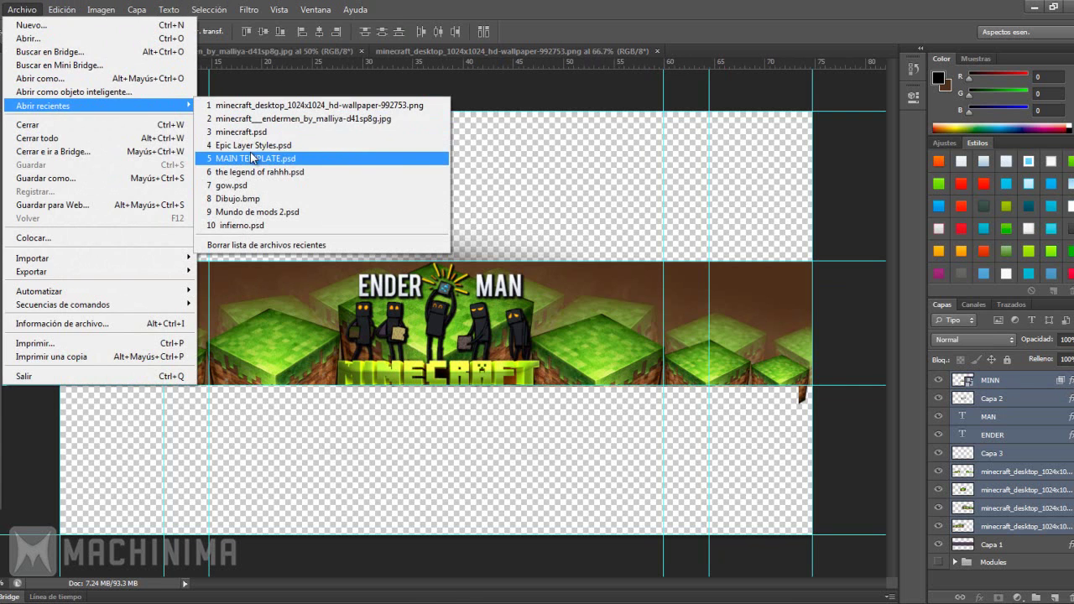
pyautogui.click(252, 158)
# Accept the colour profile, then delete the creeper, Attack, Minecraft-pico and plane4 layers
pyautogui.press('Return')
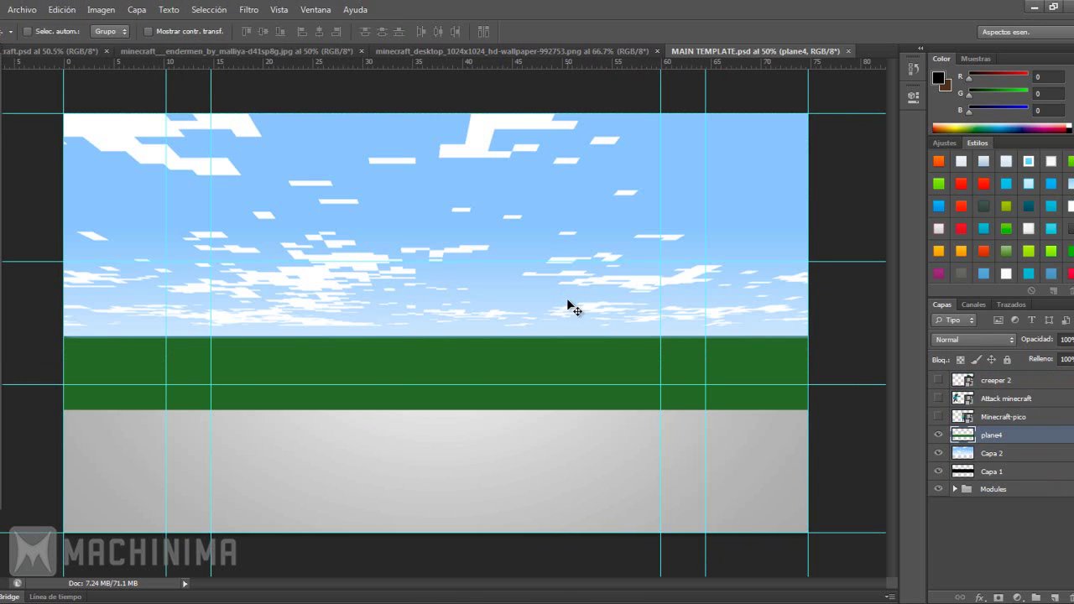
pyautogui.click(959, 386)
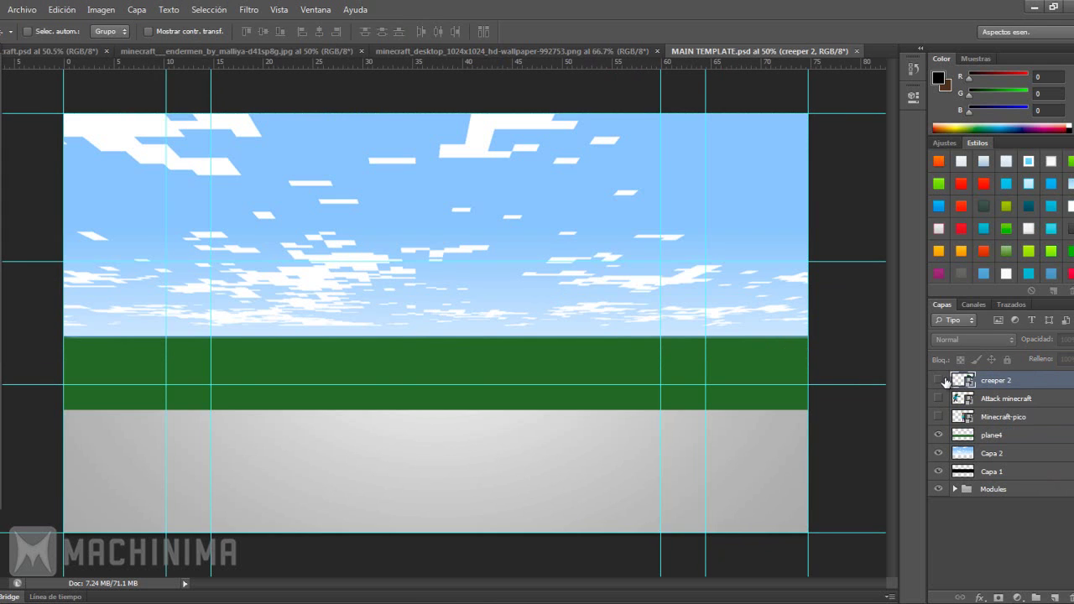
pyautogui.click(938, 380)
pyautogui.click(938, 399)
pyautogui.click(956, 417)
pyautogui.click(938, 417)
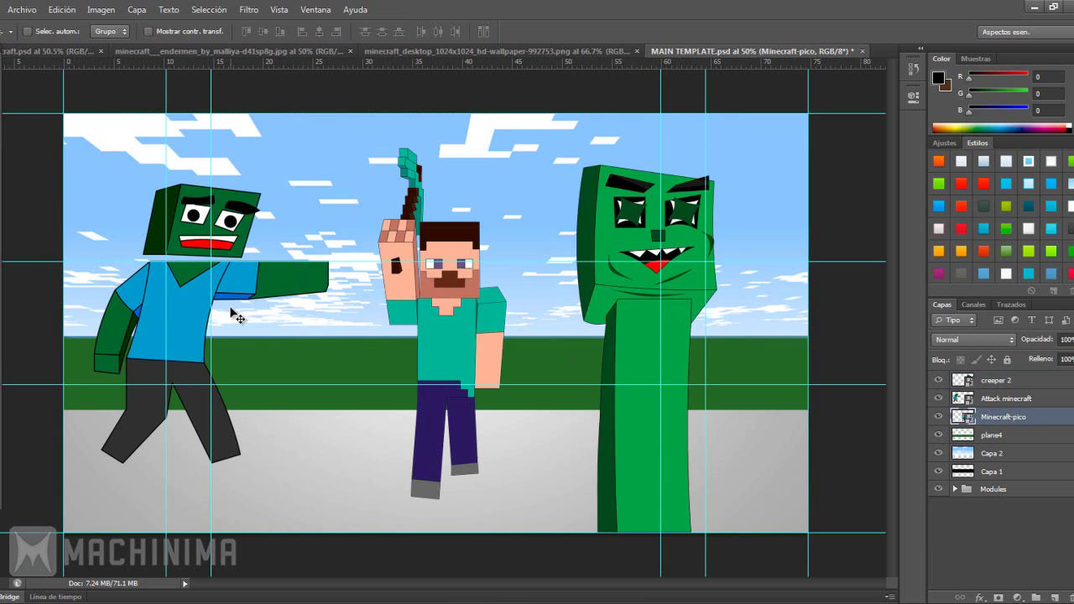
pyautogui.click(978, 379)
pyautogui.press('Delete')
pyautogui.press('Delete')
pyautogui.press('Delete')
pyautogui.press('Delete')
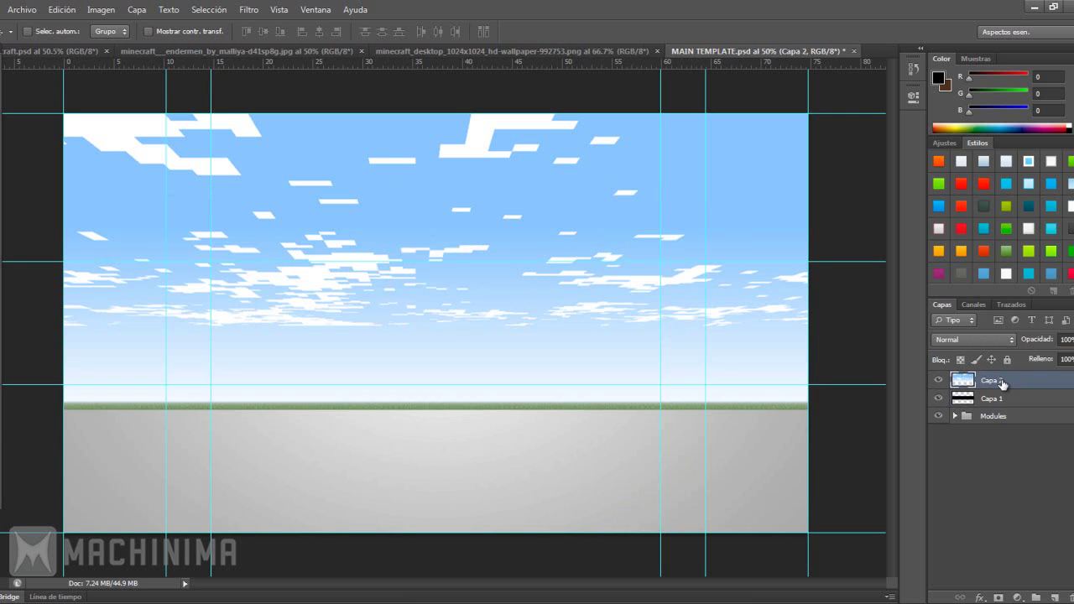
pyautogui.press('Delete')
pyautogui.press('Delete')
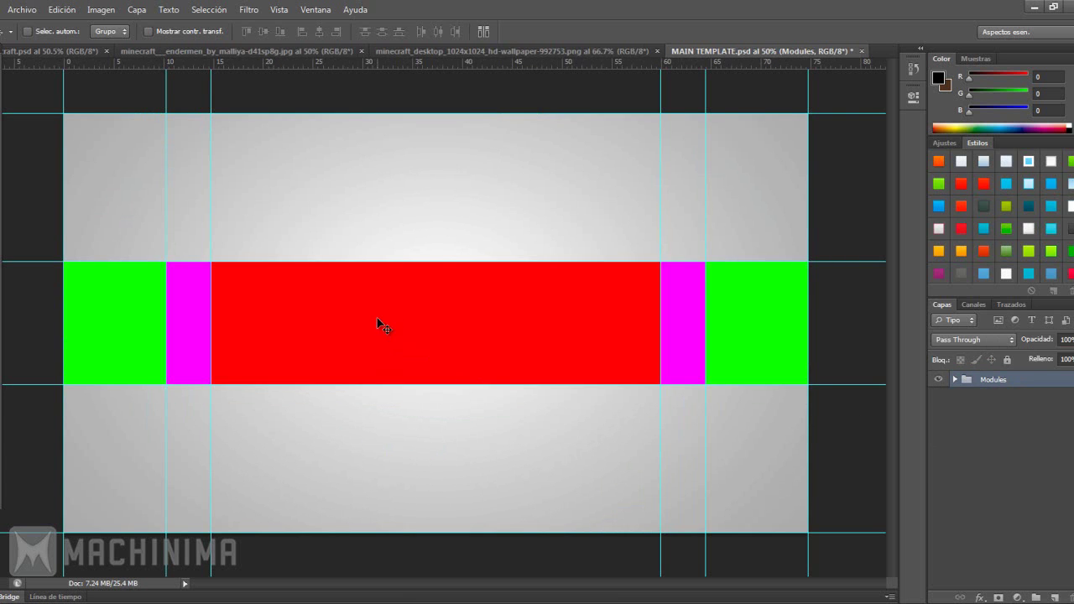
# Look over the Endermen and grass cube images, then return to MAIN TEMPLATE.psd
pyautogui.click(350, 51)
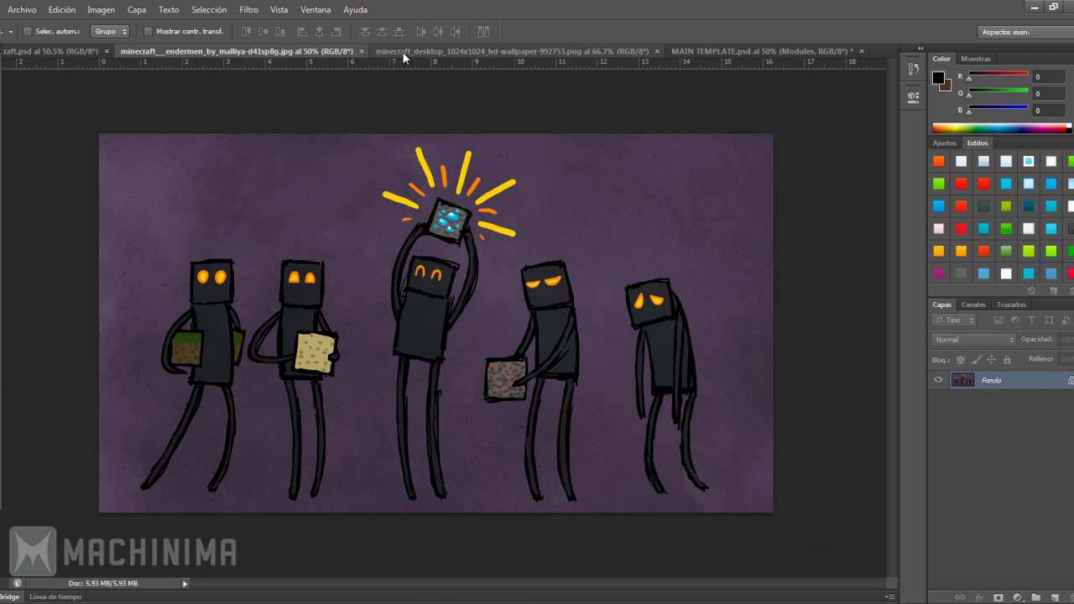
pyautogui.click(404, 52)
pyautogui.click(294, 54)
pyautogui.click(416, 52)
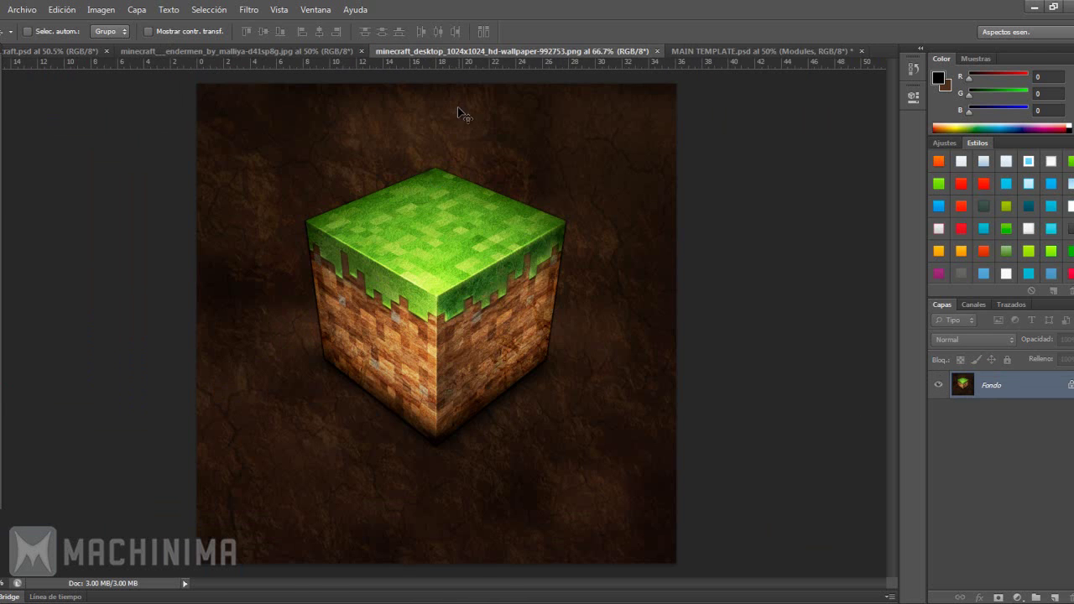
pyautogui.click(732, 51)
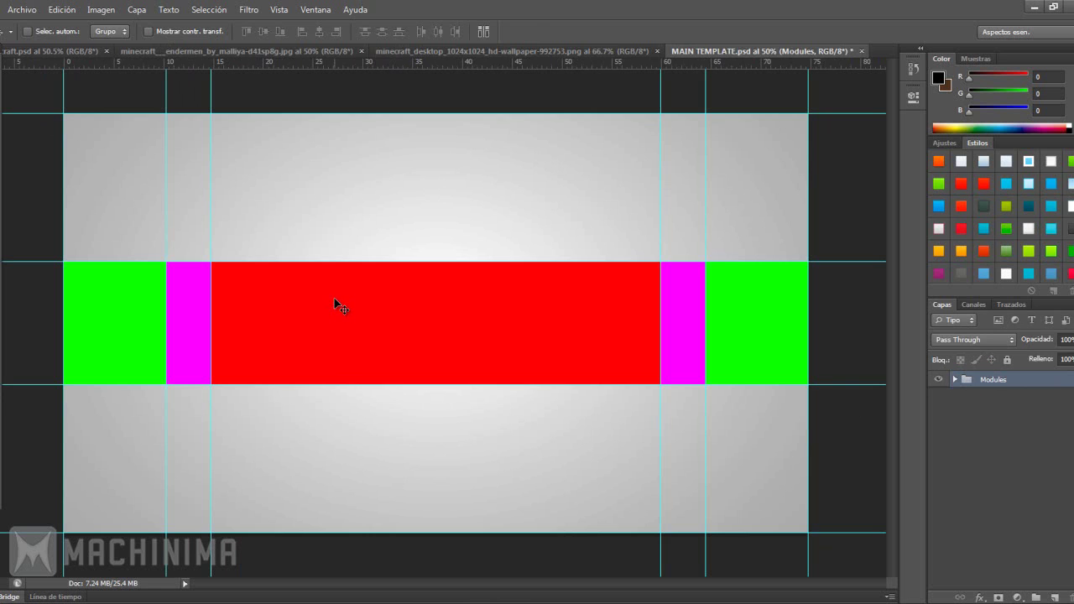
# On a new layer, marquee the full middle band between the guides
pyautogui.press('m')
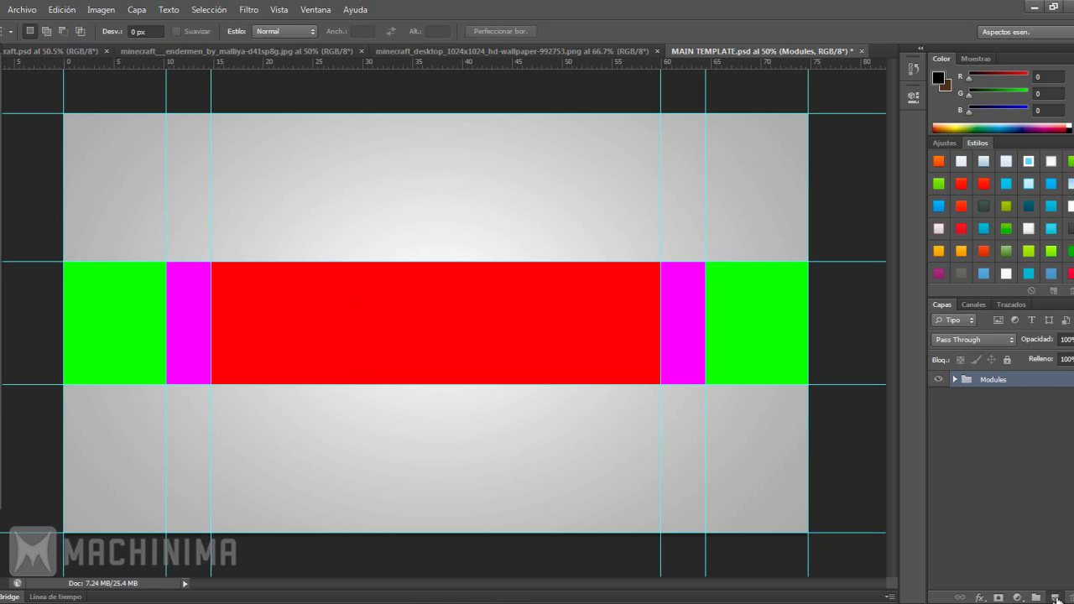
pyautogui.click(1055, 598)
pyautogui.moveTo(212, 262); pyautogui.dragTo(411, 314)
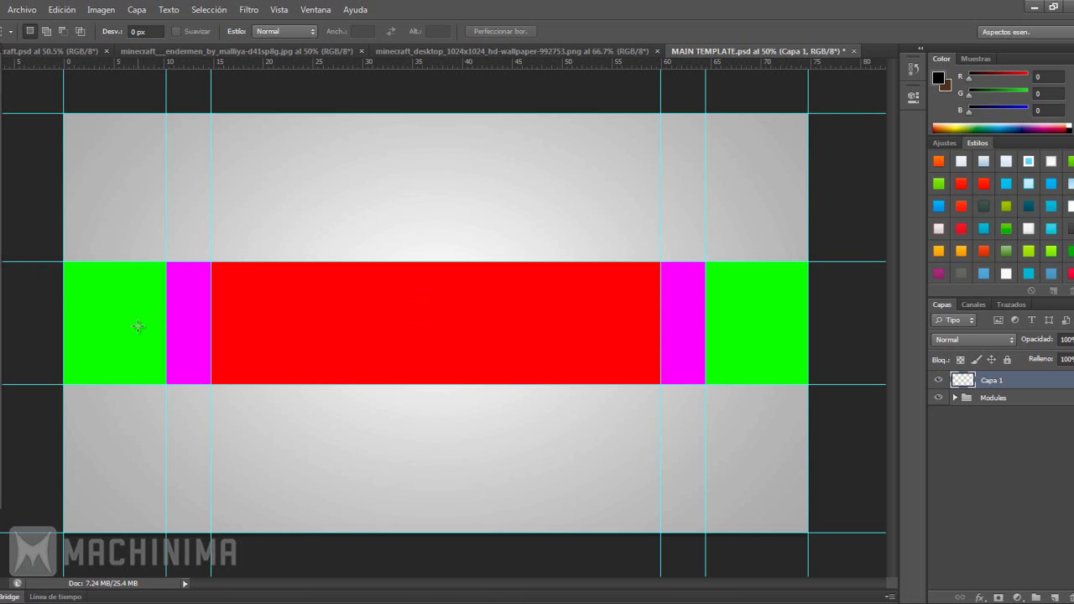
pyautogui.moveTo(211, 261); pyautogui.dragTo(764, 374)
pyautogui.rightClick(631, 361)
pyautogui.click(556, 320)
pyautogui.moveTo(64, 263)
pyautogui.mouseDown()
pyautogui.moveTo(766, 367)
pyautogui.moveTo(809, 385)
pyautogui.mouseUp()
# Fill the middle band selection with black
pyautogui.rightClick(645, 346)
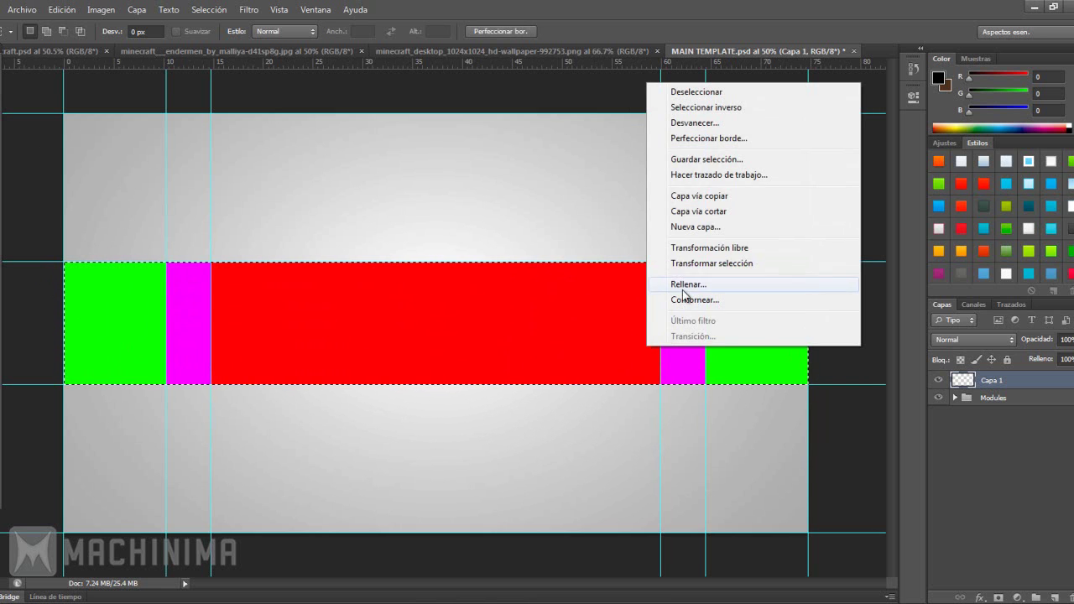
pyautogui.click(684, 286)
pyautogui.click(579, 189)
pyautogui.click(554, 238)
pyautogui.click(641, 189)
pyautogui.click(546, 227)
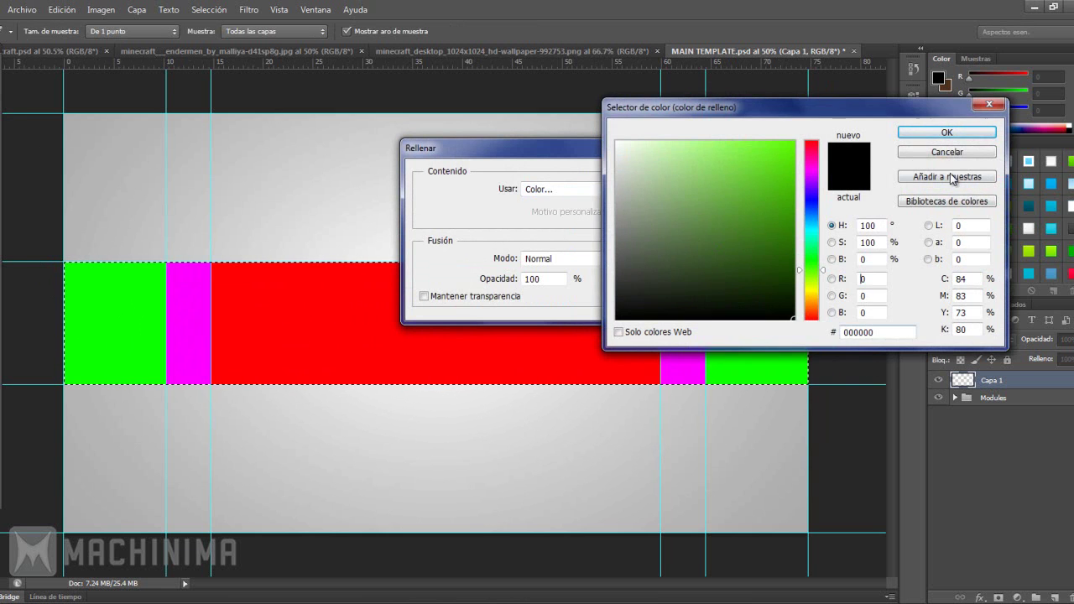
pyautogui.click(947, 132)
pyautogui.click(702, 179)
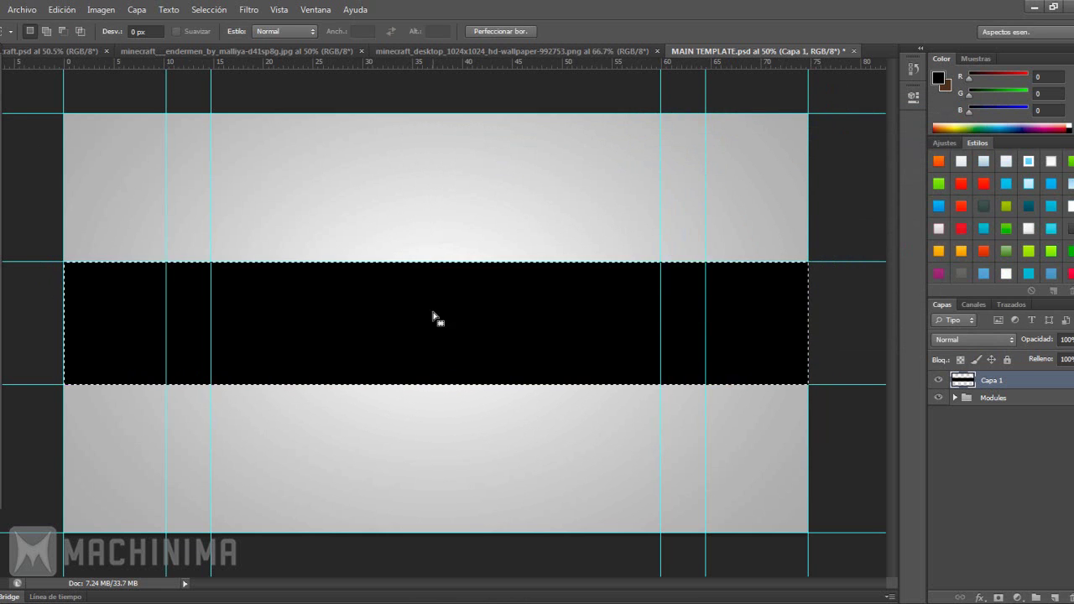
# Set the foreground colour to brown 4f301b
pyautogui.click(946, 131)
pyautogui.click(938, 77)
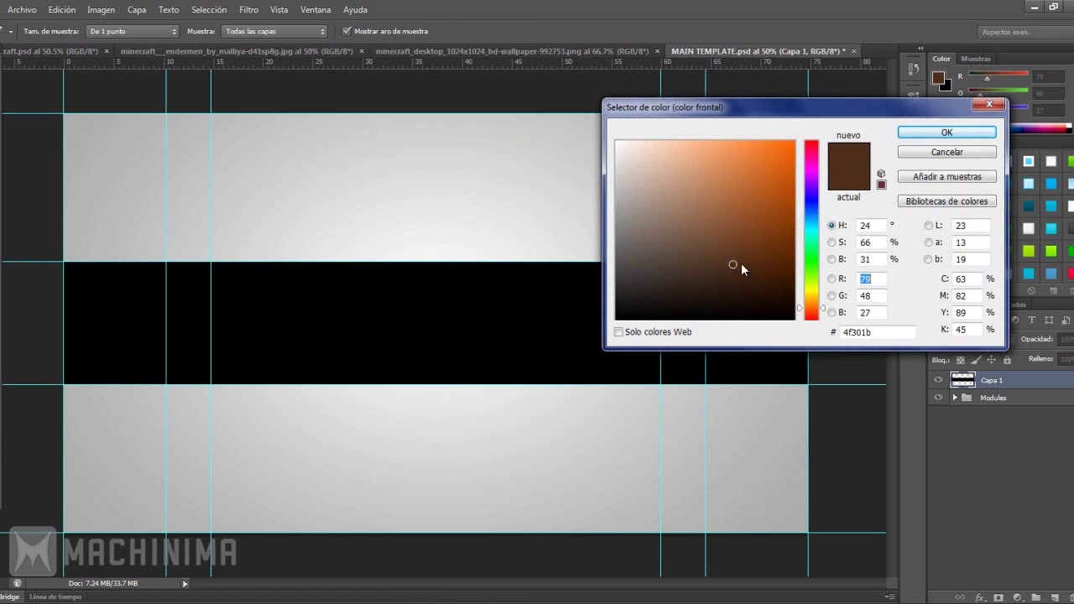
pyautogui.click(930, 132)
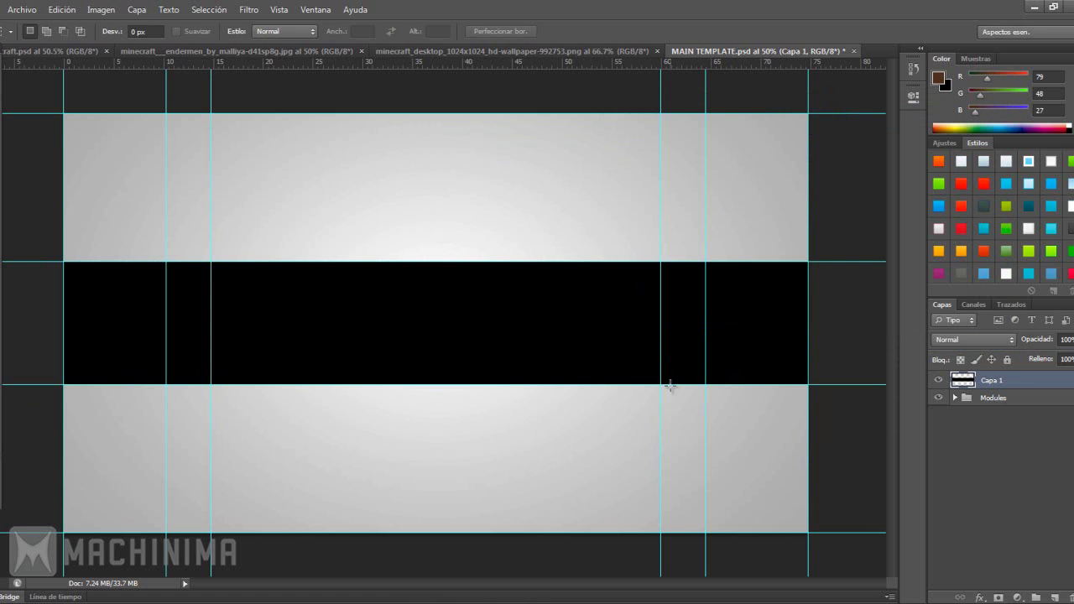
# Add a Colour Overlay layer style in brown 4f301b to Capa 1
pyautogui.rightClick(988, 375)
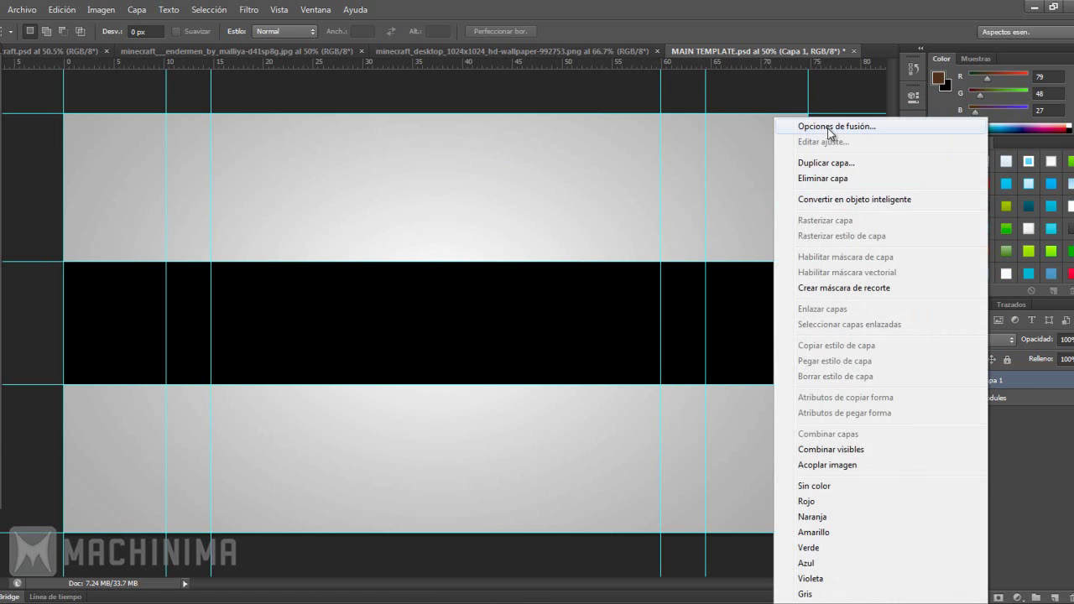
pyautogui.click(804, 127)
pyautogui.moveTo(660, 207); pyautogui.dragTo(565, 190)
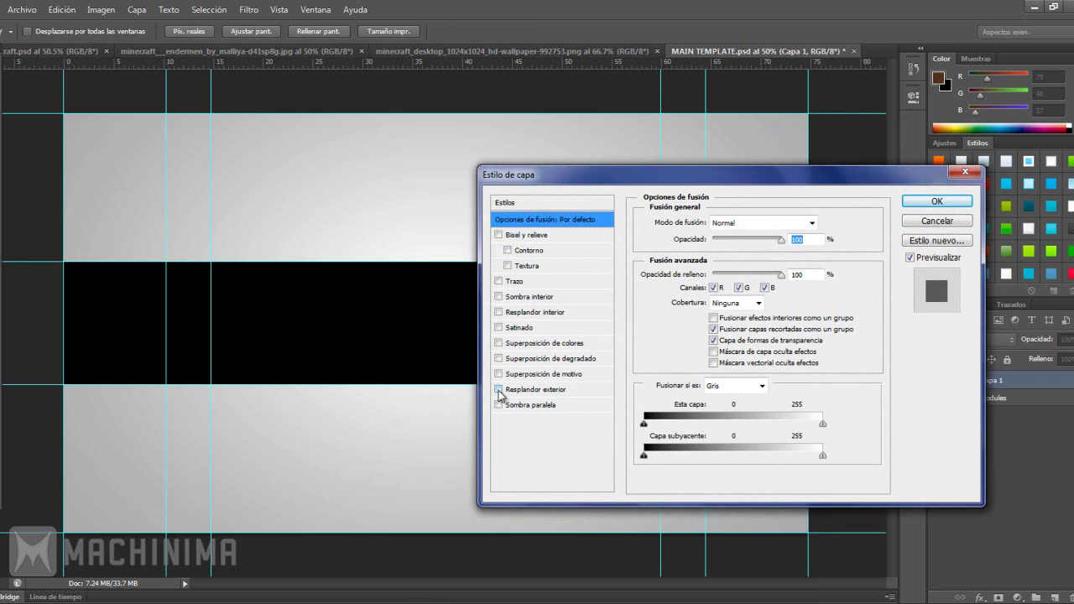
pyautogui.click(531, 344)
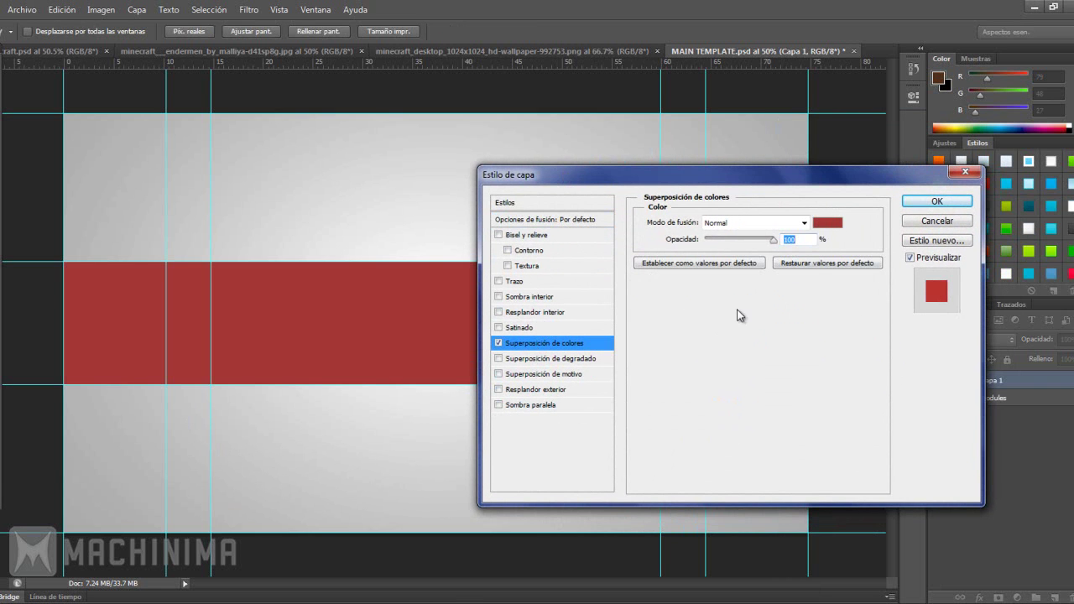
pyautogui.click(828, 222)
pyautogui.click(938, 77)
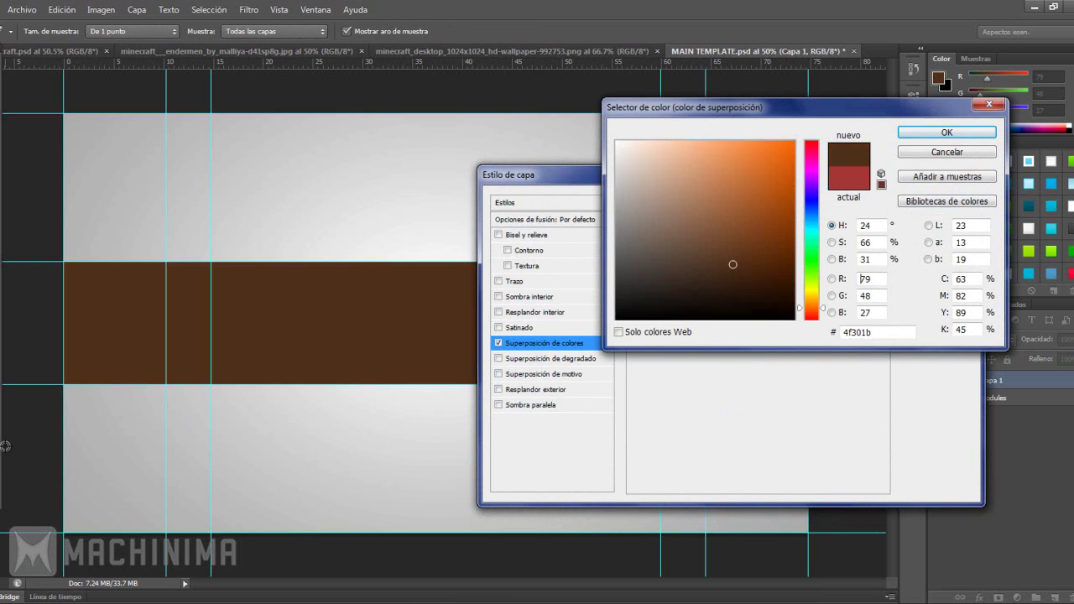
pyautogui.moveTo(740, 115); pyautogui.dragTo(464, 210)
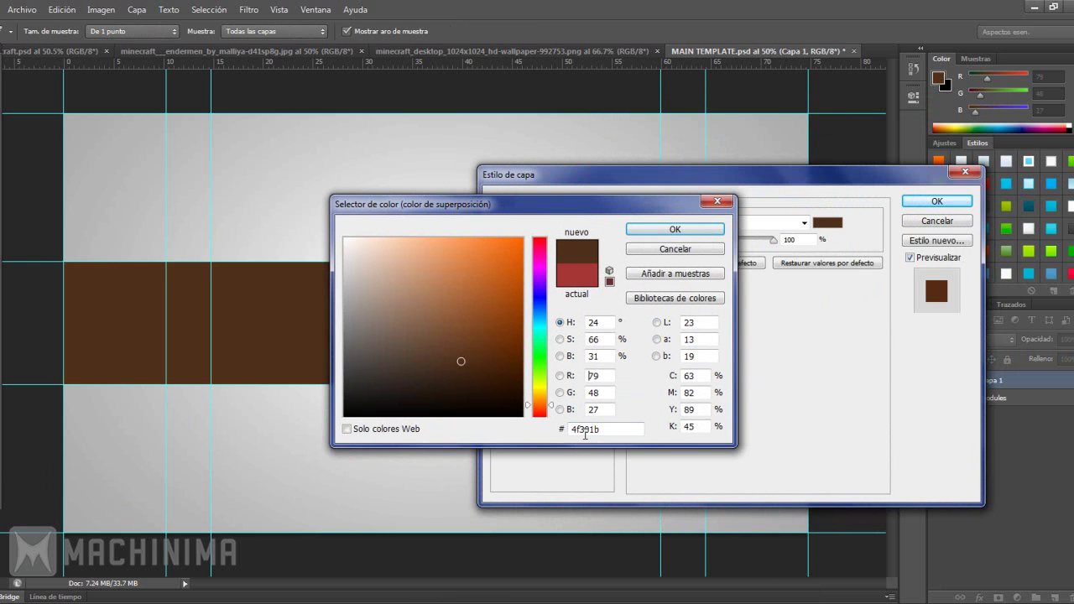
pyautogui.click(675, 229)
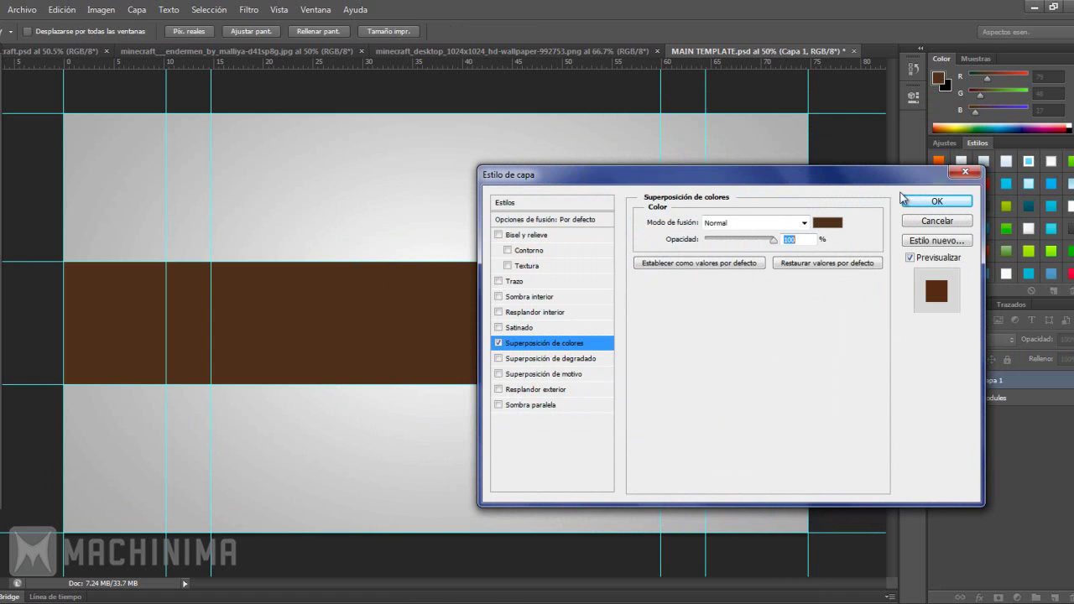
pyautogui.click(937, 202)
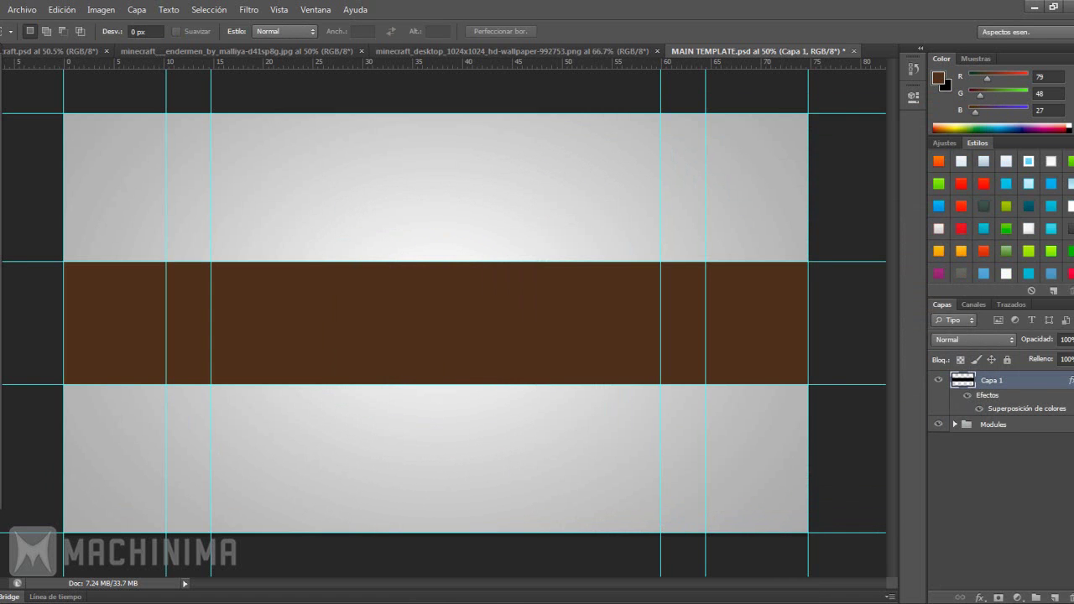
# Unlock the Endermen image's Fondo layer and drag it into MAIN TEMPLATE.psd with the Move tool
pyautogui.press('v')
pyautogui.click(449, 52)
pyautogui.click(449, 265)
pyautogui.click(529, 241)
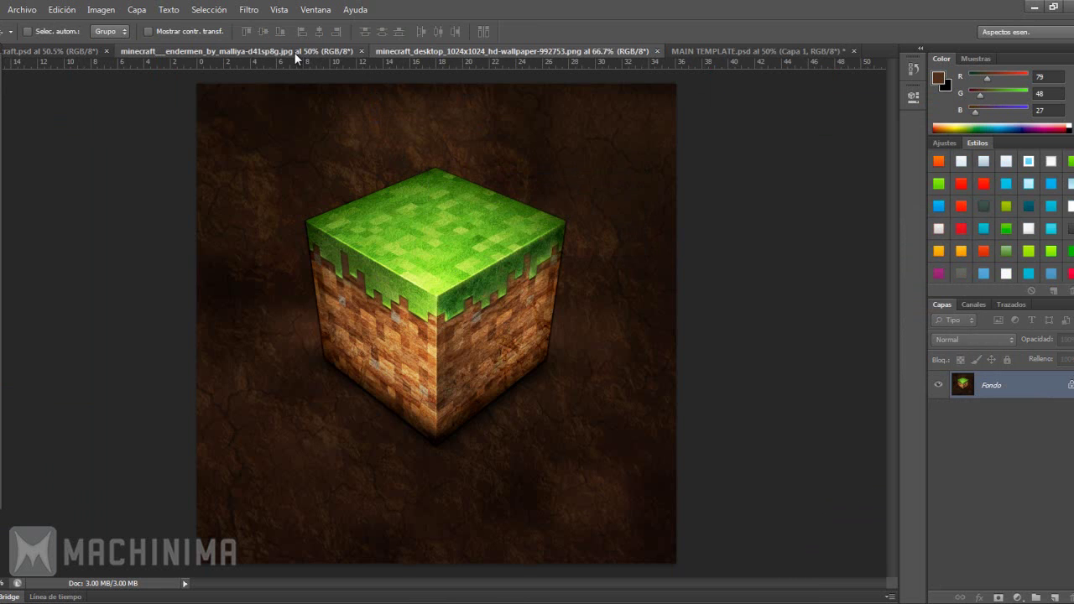
pyautogui.click(294, 52)
pyautogui.moveTo(554, 282); pyautogui.dragTo(383, 233)
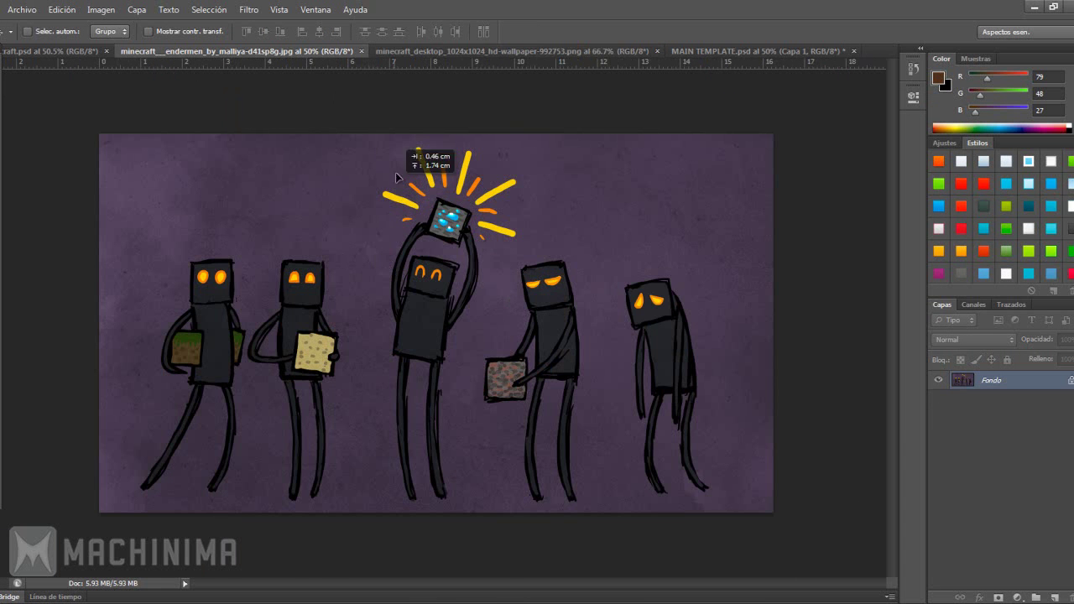
pyautogui.click(544, 238)
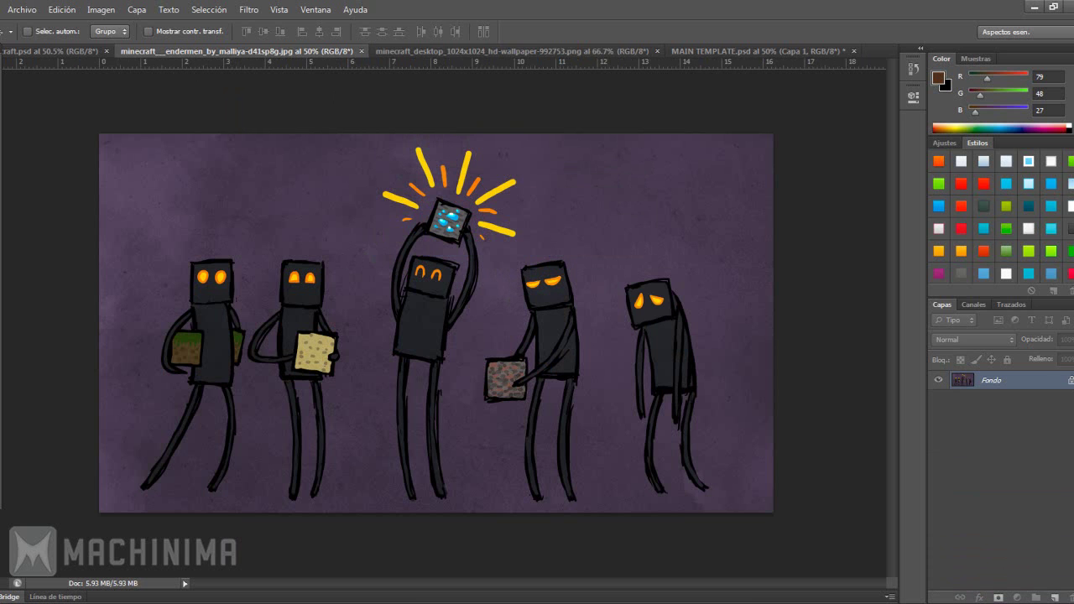
pyautogui.click(1070, 380)
pyautogui.moveTo(438, 267); pyautogui.dragTo(749, 65)
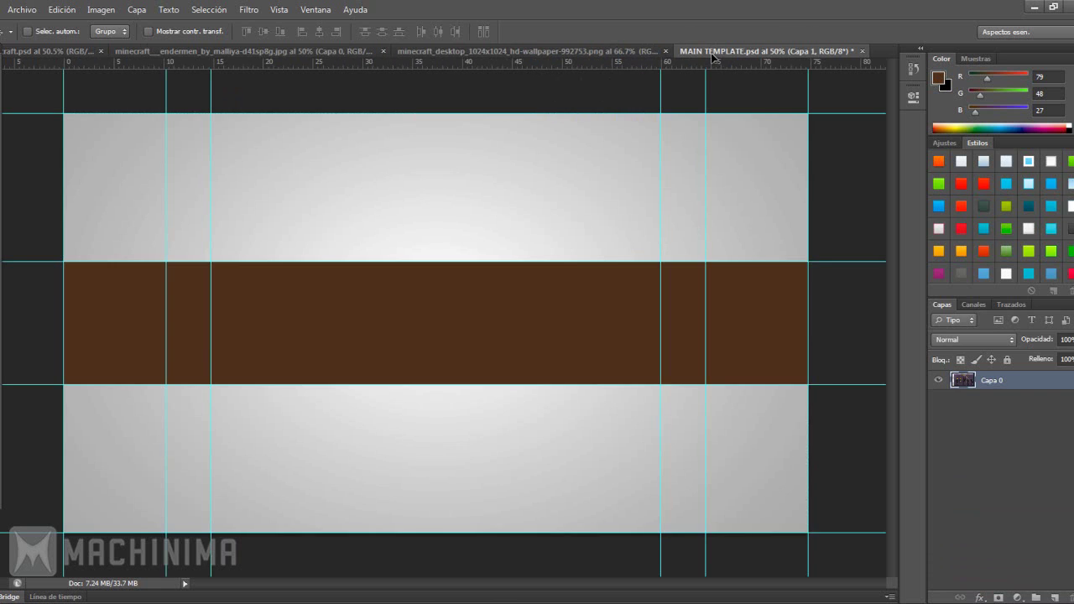
pyautogui.moveTo(749, 64)
pyautogui.mouseDown()
pyautogui.moveTo(527, 323)
pyautogui.moveTo(552, 411)
pyautogui.mouseUp()
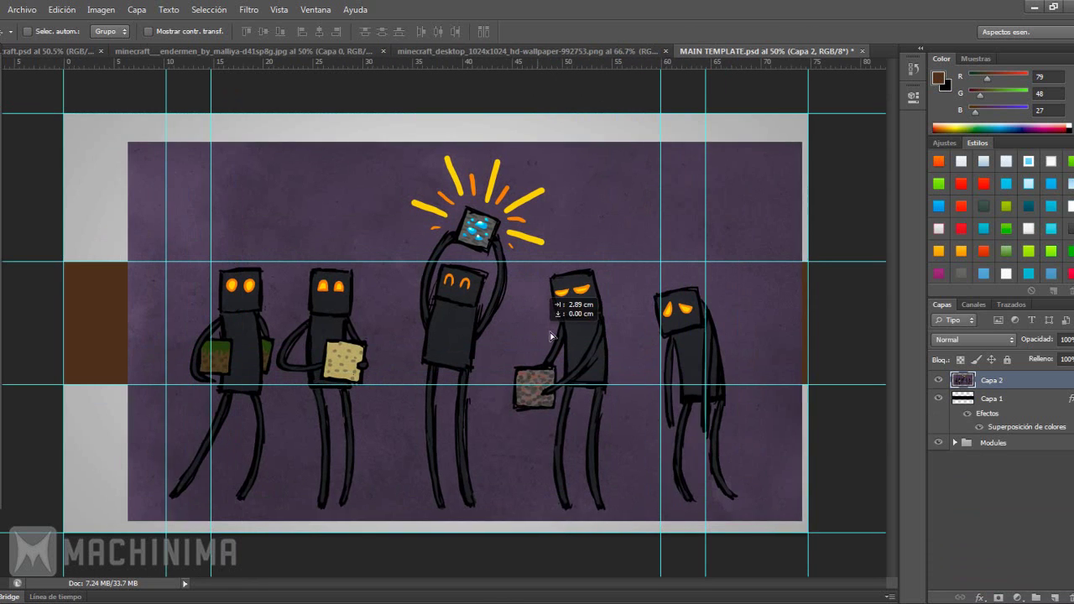
# Position Capa 2 over the banner and Magic Erase the purple background around the Endermen
pyautogui.moveTo(545, 341)
pyautogui.mouseDown()
pyautogui.moveTo(530, 338)
pyautogui.moveTo(512, 374)
pyautogui.mouseUp()
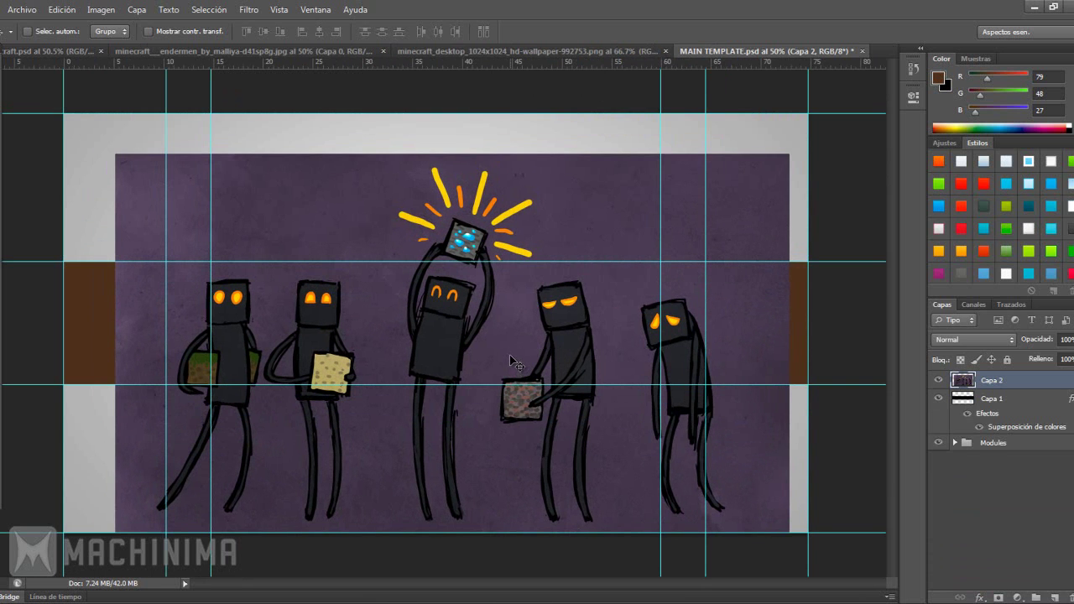
pyautogui.press('b')
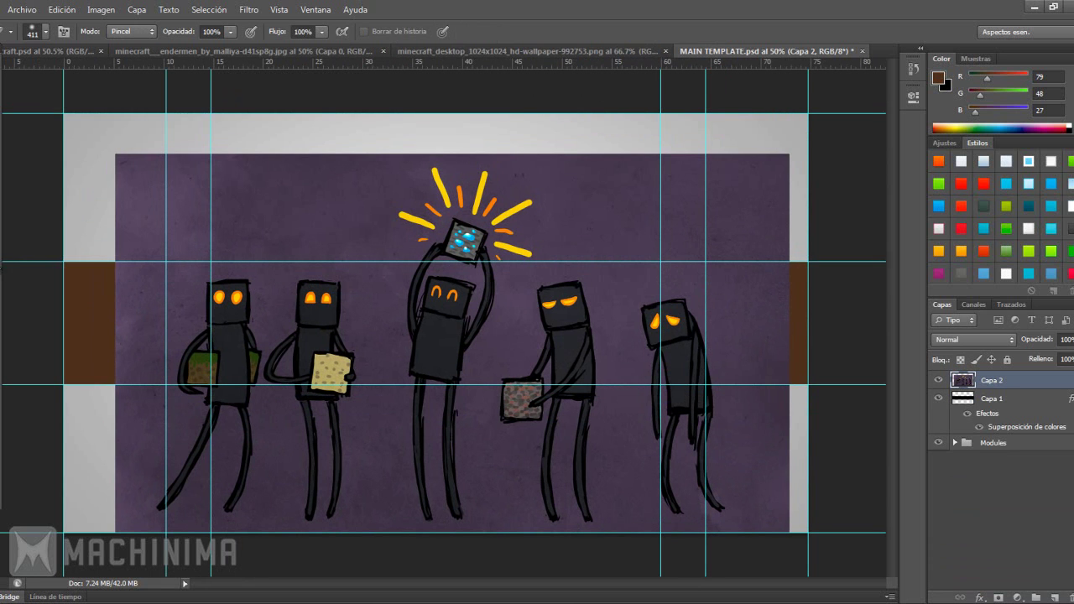
pyautogui.rightClick(1, 254)
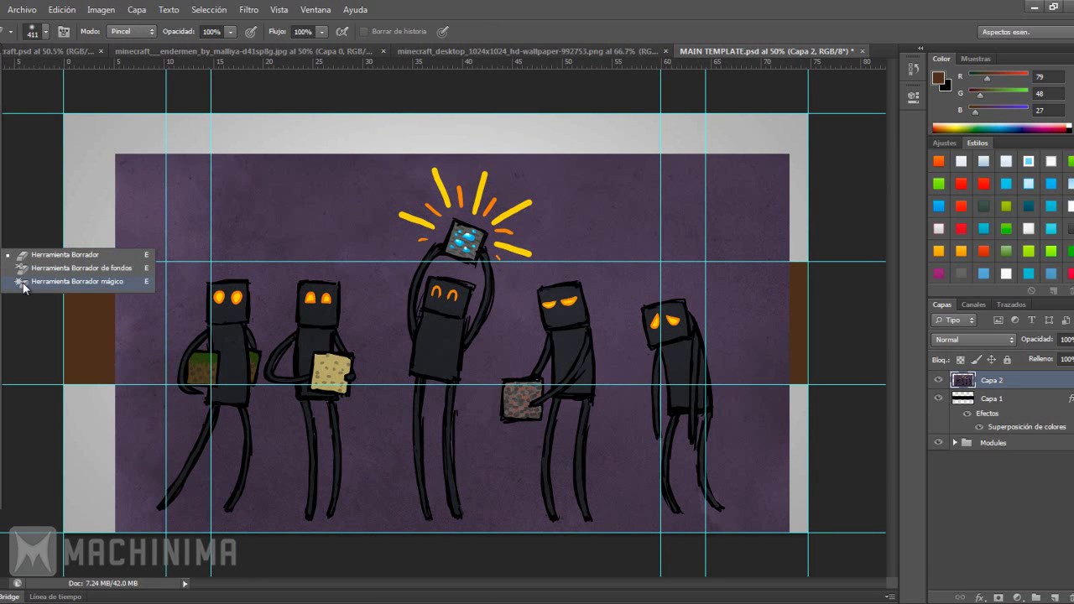
pyautogui.click(1, 254)
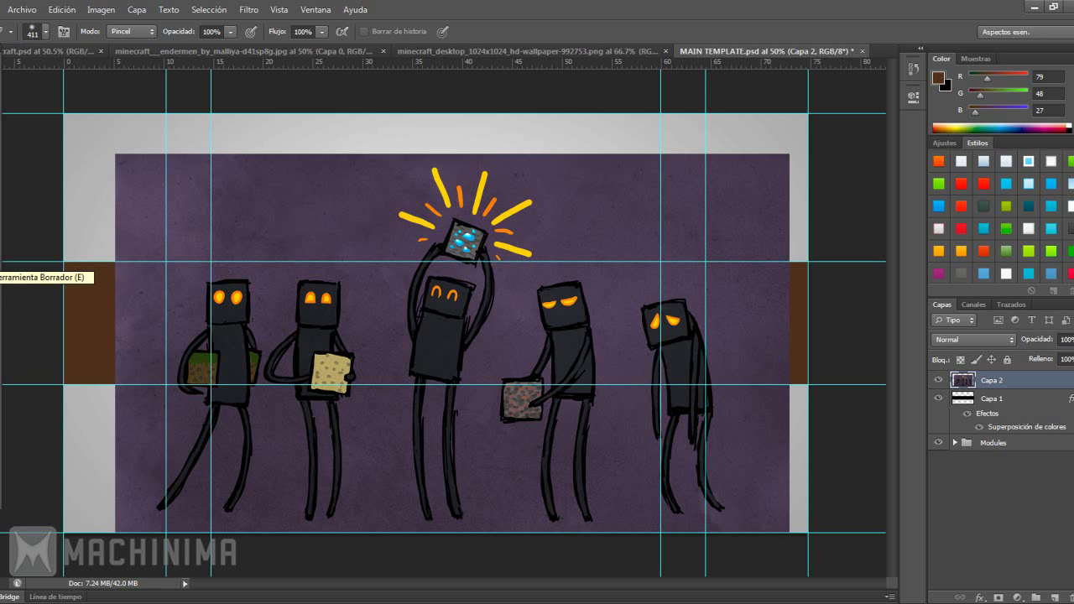
pyautogui.click(2, 255)
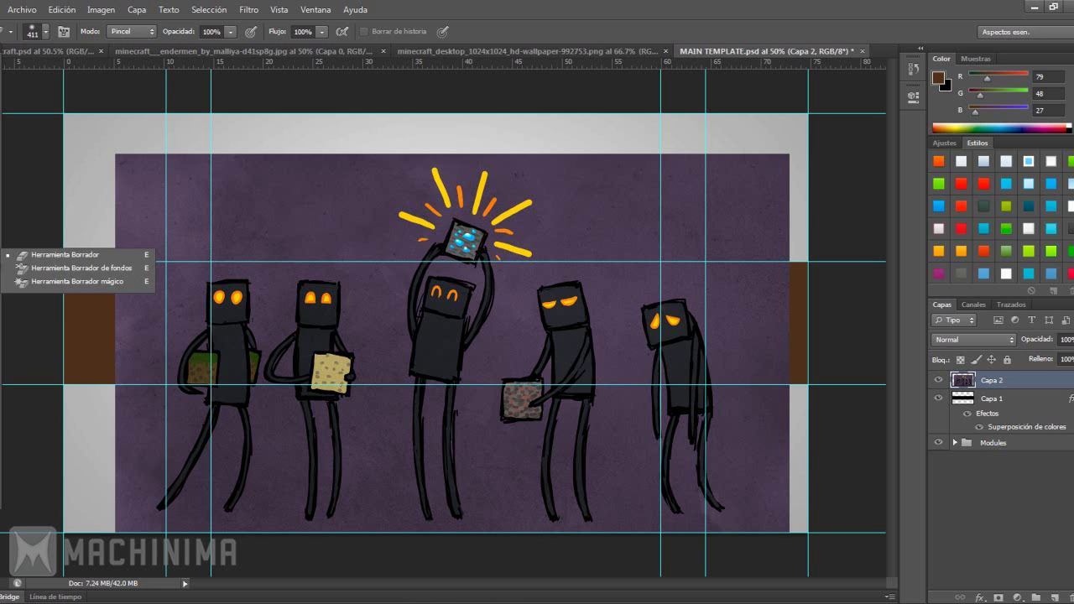
pyautogui.click(40, 281)
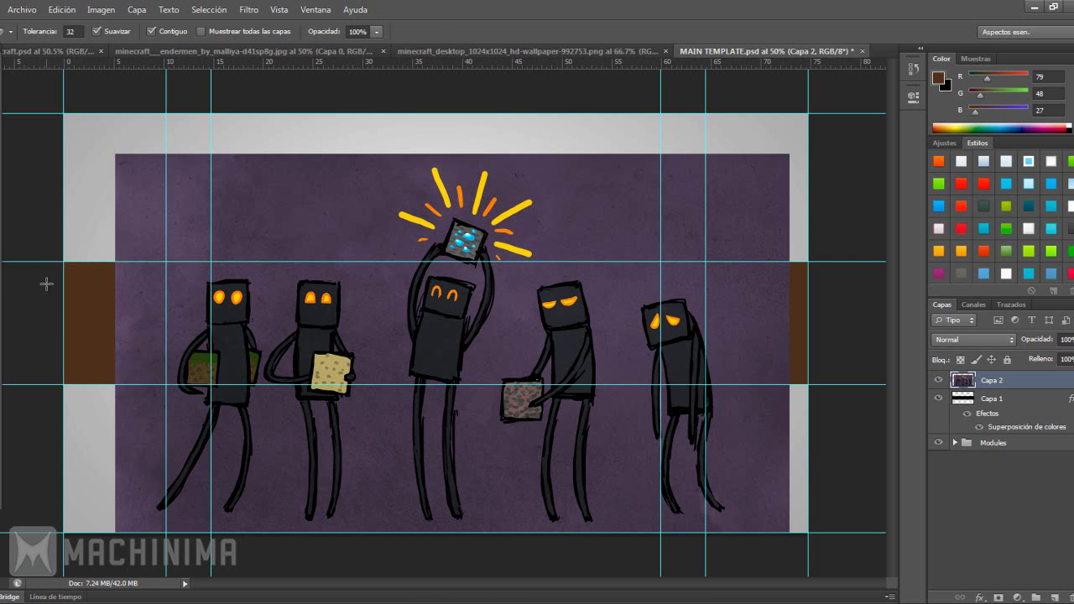
pyautogui.click(372, 305)
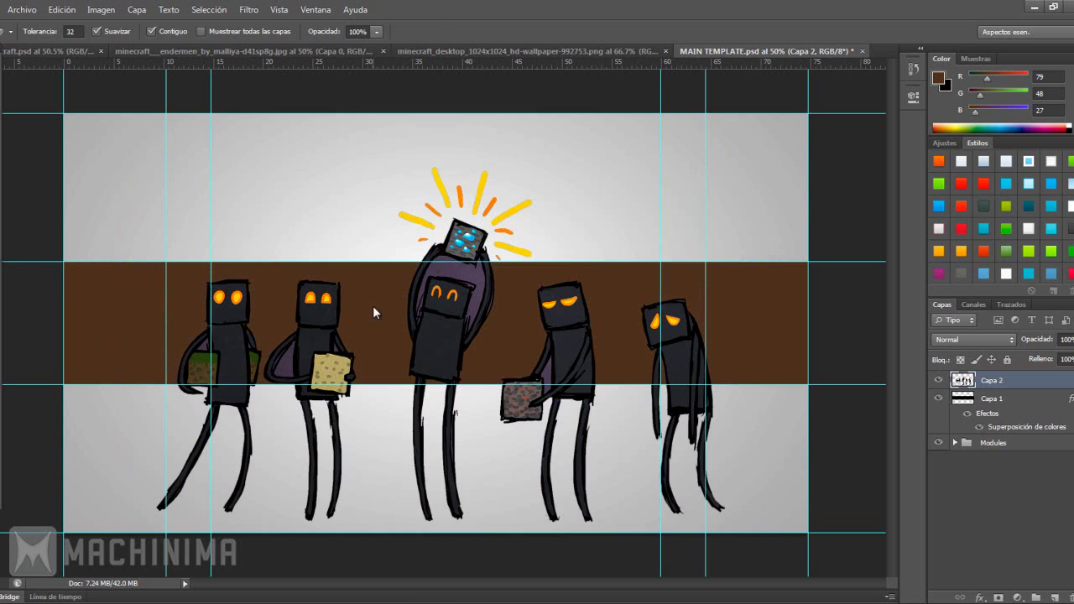
# Zoom and scroll around the banner to inspect the erased edges
pyautogui.hotkey('ctrl', '+')
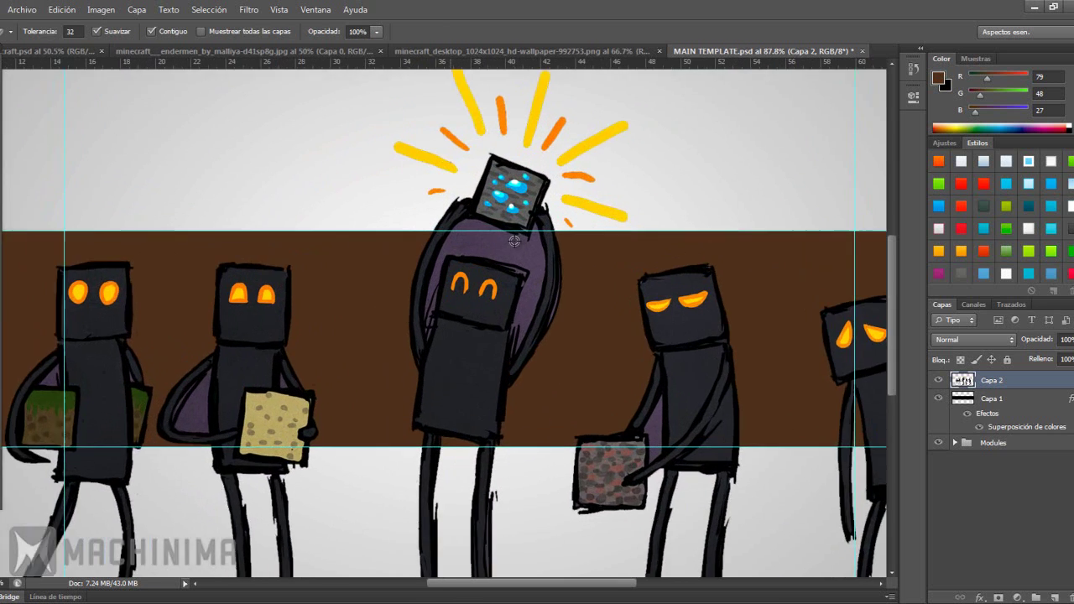
pyautogui.hotkey('ctrl', '+')
pyautogui.hotkey('ctrl', '+')
pyautogui.hotkey('ctrl', '0')
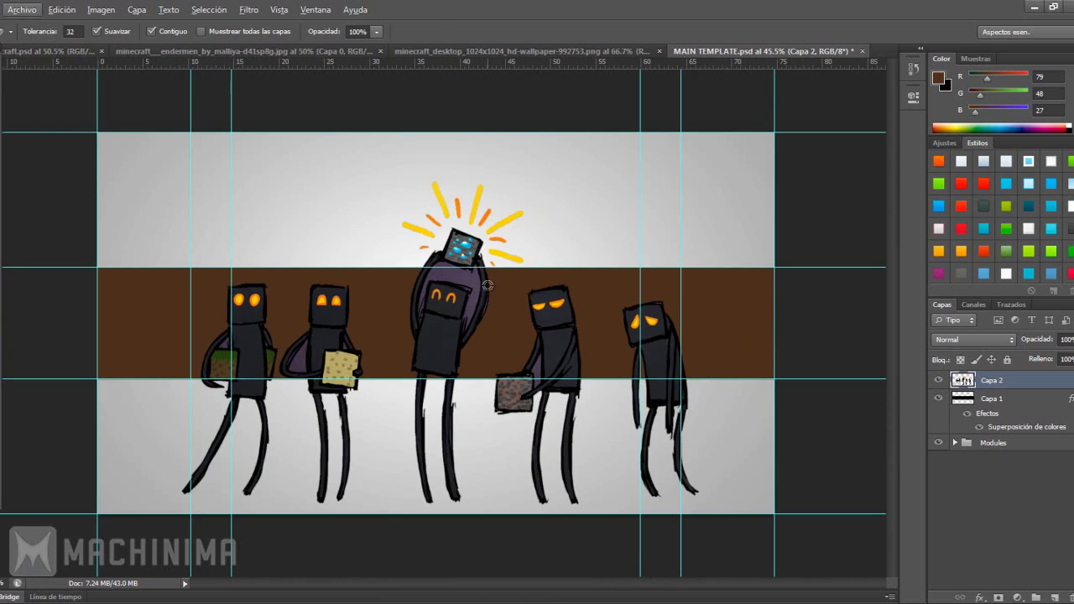
pyautogui.scroll(2, 488, 286)
pyautogui.scroll(2, 482, 302)
pyautogui.scroll(2, 477, 328)
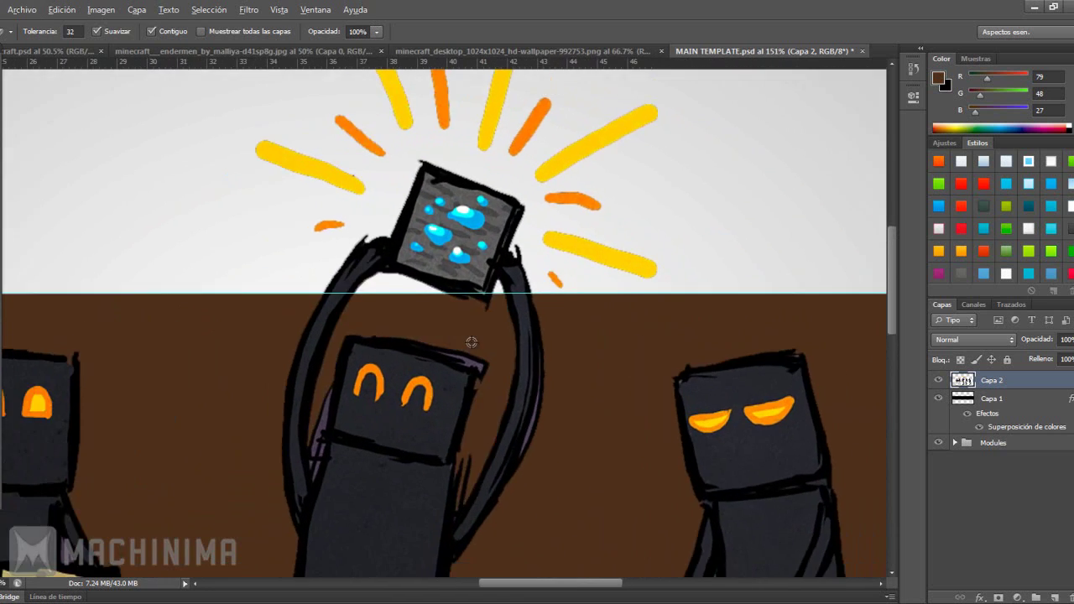
pyautogui.scroll(-3, 471, 342)
pyautogui.scroll(3, 562, 351)
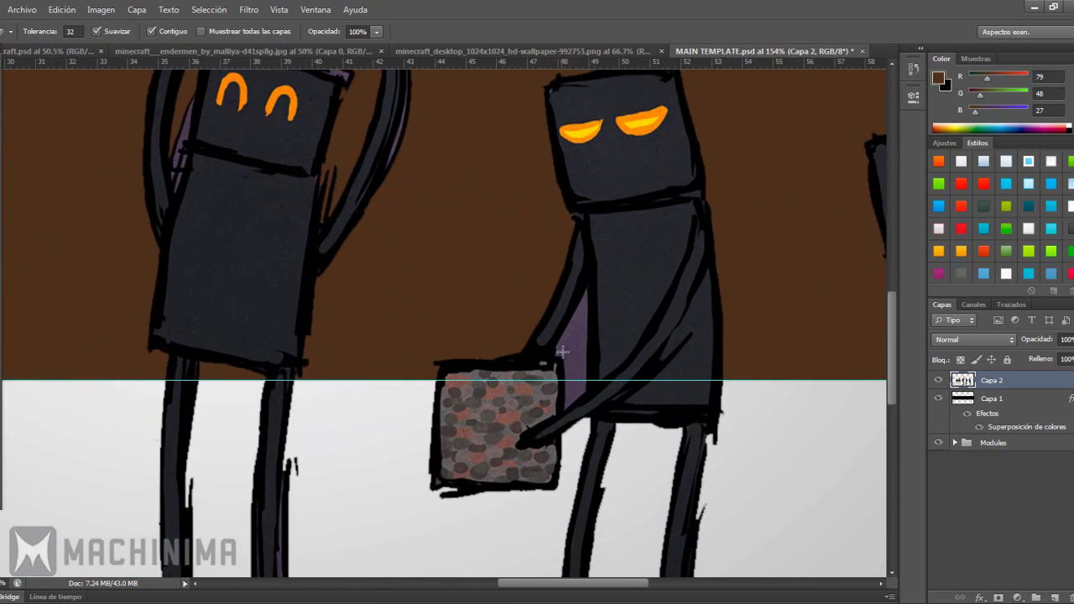
pyautogui.scroll(-3, 562, 351)
pyautogui.scroll(1, 339, 366)
pyautogui.scroll(1, 338, 366)
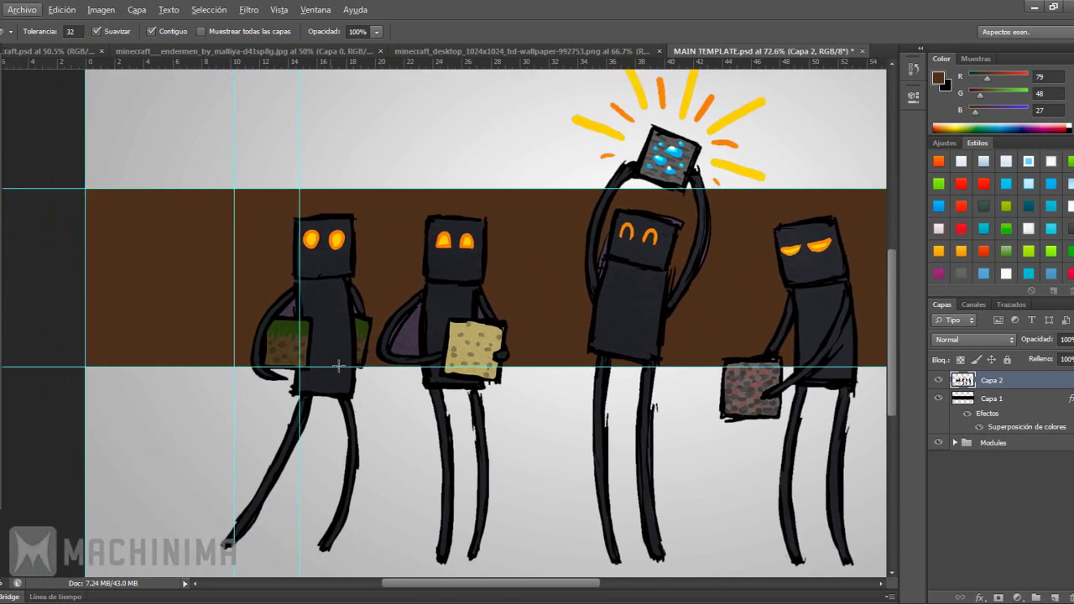
pyautogui.scroll(2, 338, 366)
pyautogui.scroll(1, 419, 319)
pyautogui.scroll(2, 216, 288)
pyautogui.scroll(-1, 166, 320)
pyautogui.scroll(-2, 247, 334)
pyautogui.scroll(-1, 420, 344)
pyautogui.scroll(-1, 642, 355)
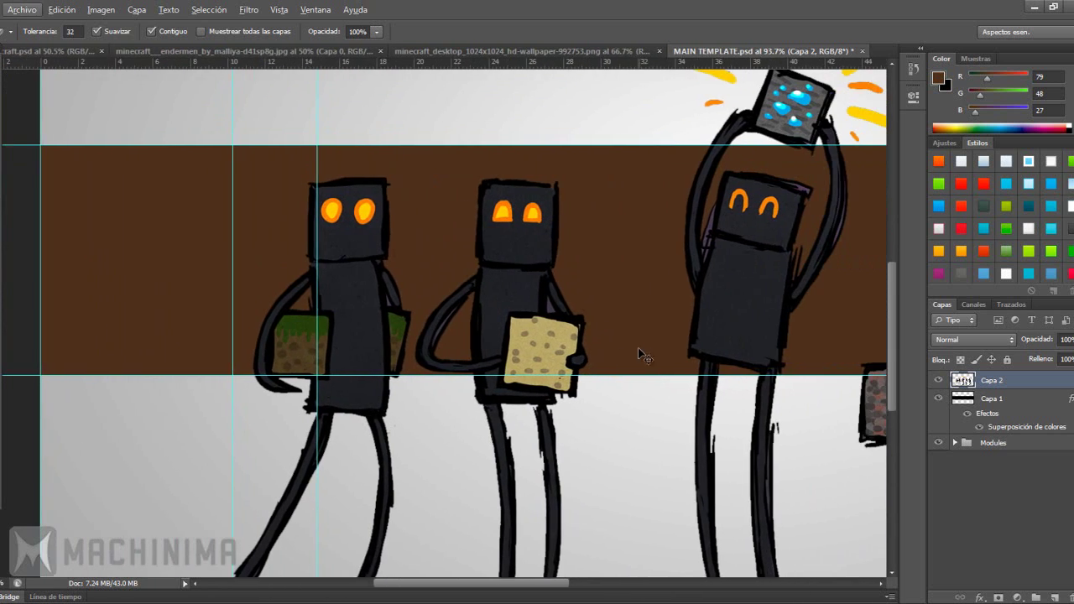
pyautogui.hscroll(1, 527, 302)
pyautogui.scroll(1, 512, 315)
pyautogui.scroll(2, 482, 331)
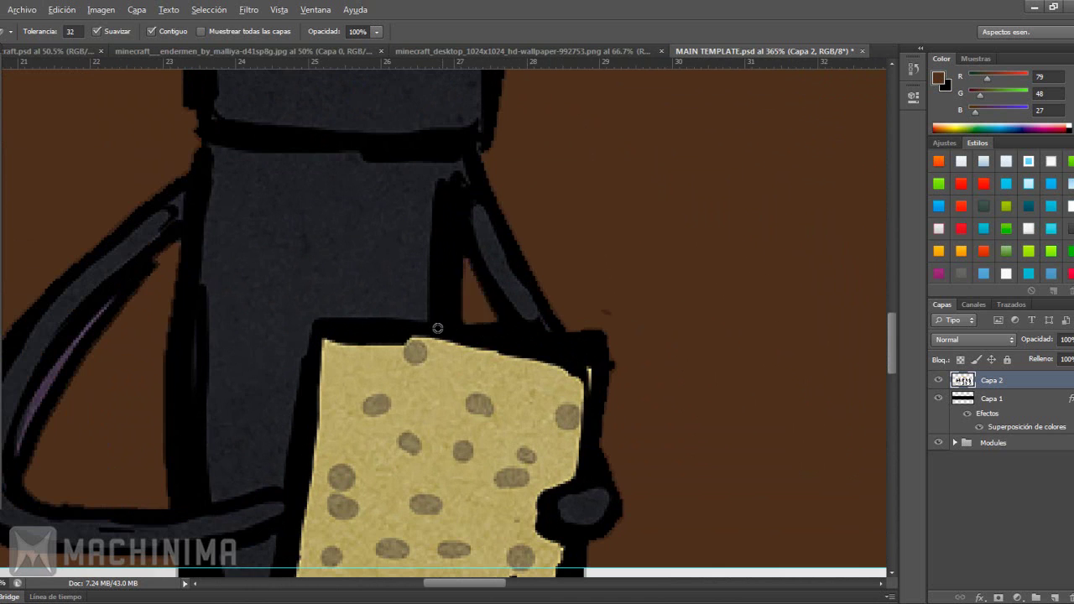
pyautogui.scroll(-2, 453, 331)
pyautogui.scroll(-2, 436, 340)
pyautogui.scroll(1, 424, 349)
pyautogui.scroll(2, 422, 356)
pyautogui.scroll(2, 422, 356)
pyautogui.scroll(-2, 436, 425)
pyautogui.scroll(-3, 498, 403)
pyautogui.scroll(-2, 570, 403)
pyautogui.scroll(-1, 417, 327)
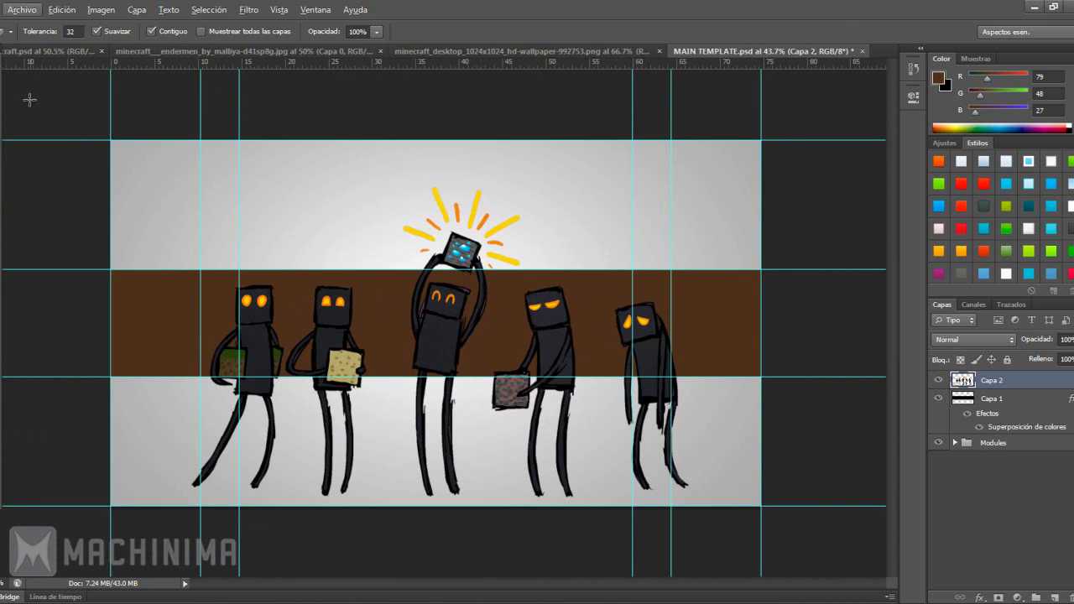
# Free-transform Capa 2 down to about 37% and nudge it up into the brown band
pyautogui.press('v')
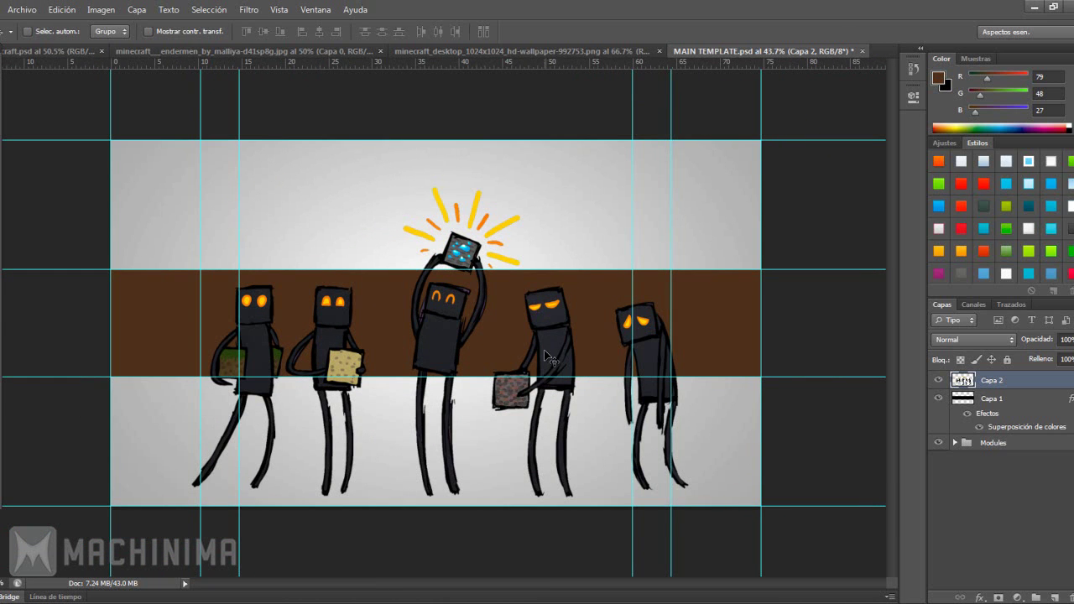
pyautogui.hotkey('ctrl', 't')
pyautogui.moveTo(740, 173); pyautogui.dragTo(733, 181)
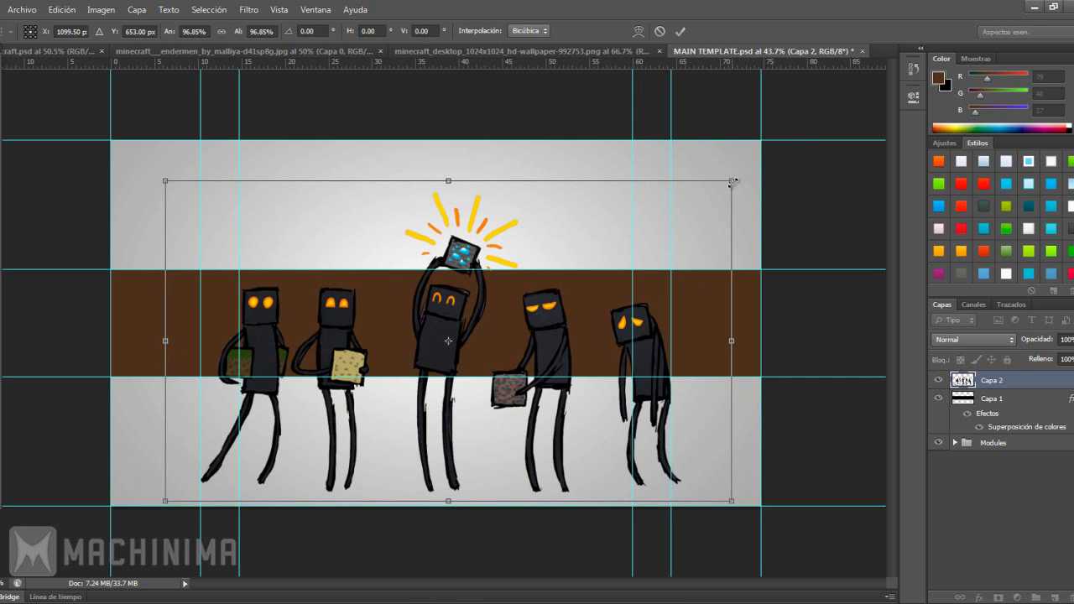
pyautogui.moveTo(734, 178); pyautogui.dragTo(571, 290)
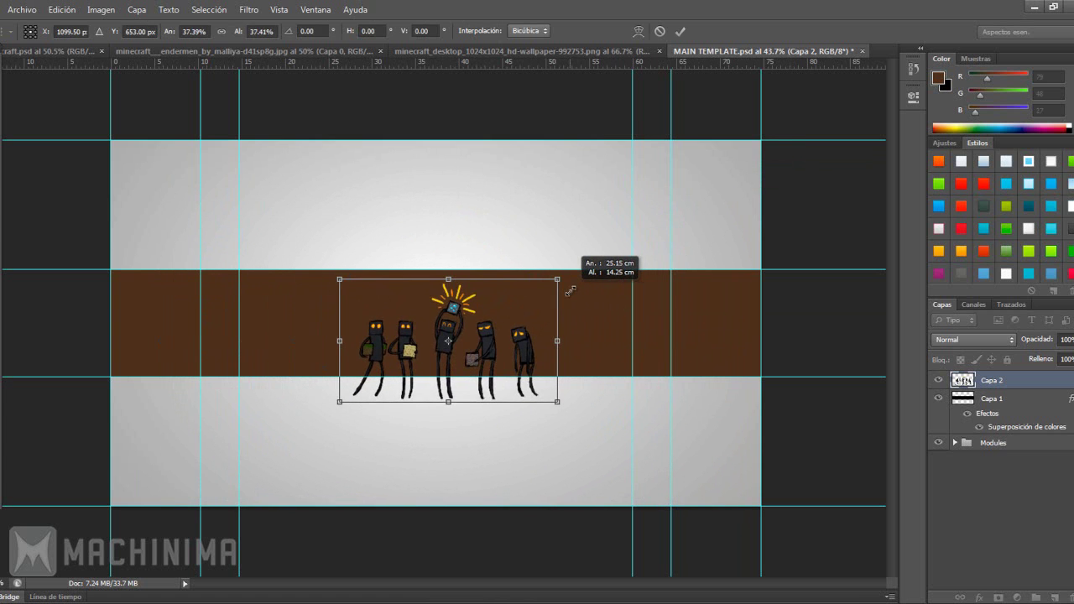
pyautogui.moveTo(509, 318); pyautogui.dragTo(511, 310)
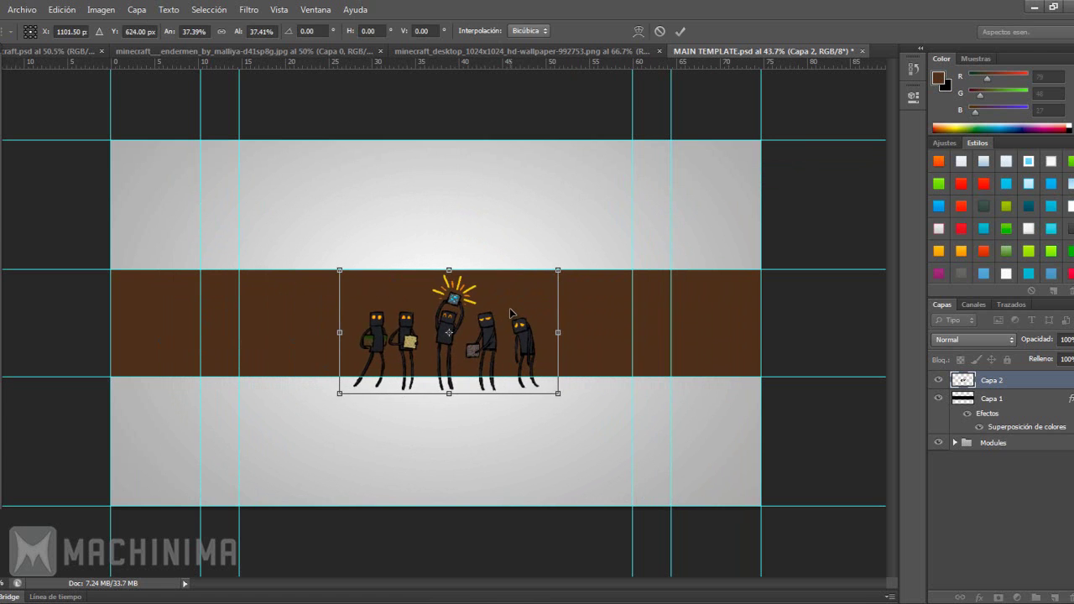
pyautogui.press('Return')
# Scroll around the banner to check the scaled Endermen
pyautogui.scroll(1, 510, 313)
pyautogui.scroll(2, 507, 317)
pyautogui.scroll(1, 504, 322)
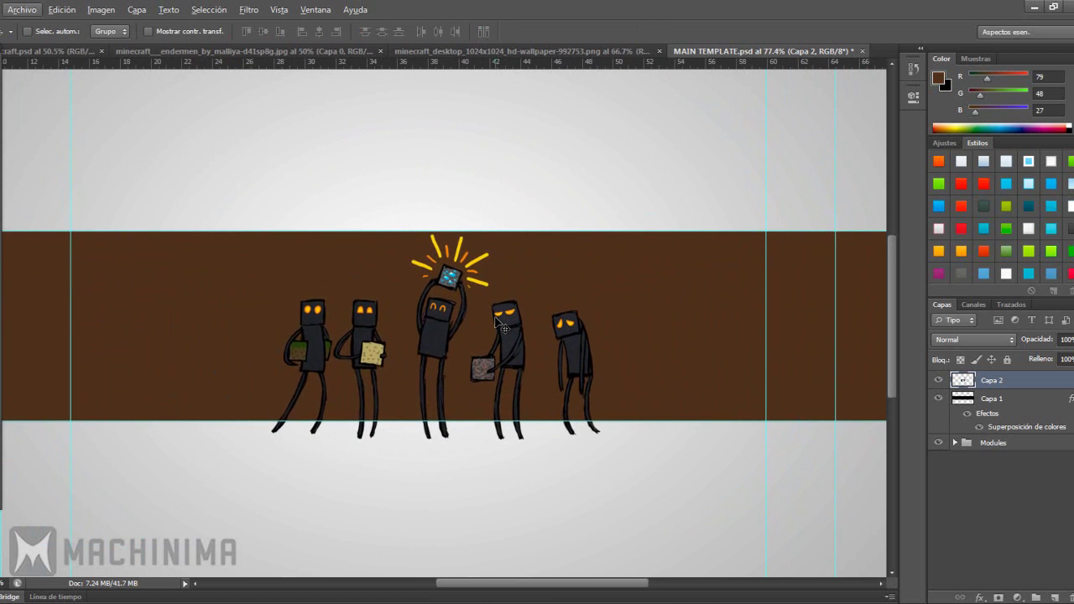
pyautogui.scroll(-1, 500, 327)
pyautogui.scroll(-1, 490, 328)
pyautogui.scroll(-1, 483, 329)
pyautogui.scroll(1, 470, 330)
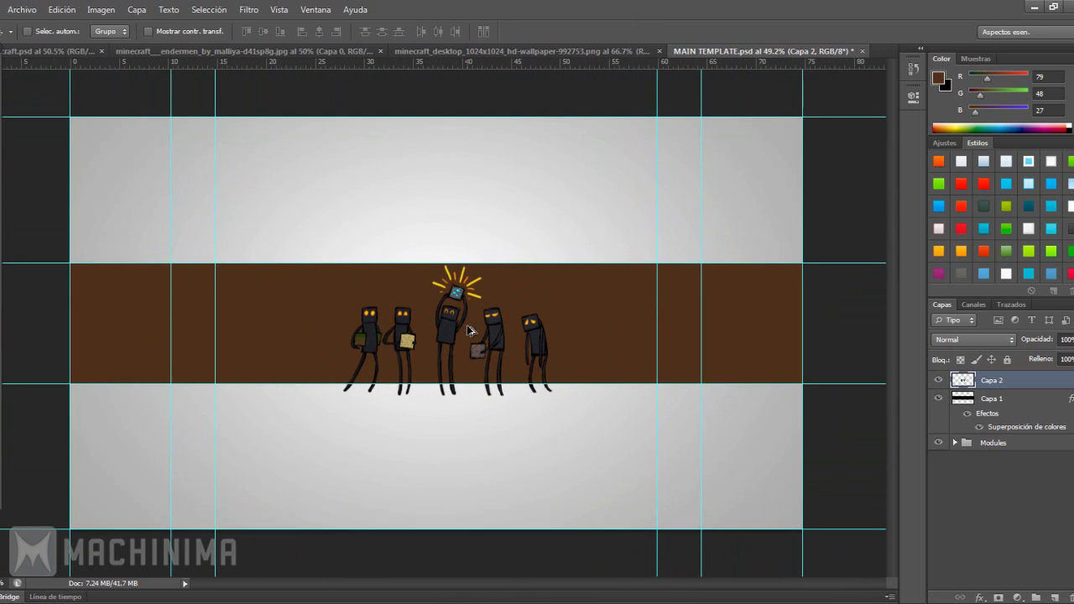
pyautogui.scroll(-1, 513, 347)
pyautogui.scroll(-1, 507, 346)
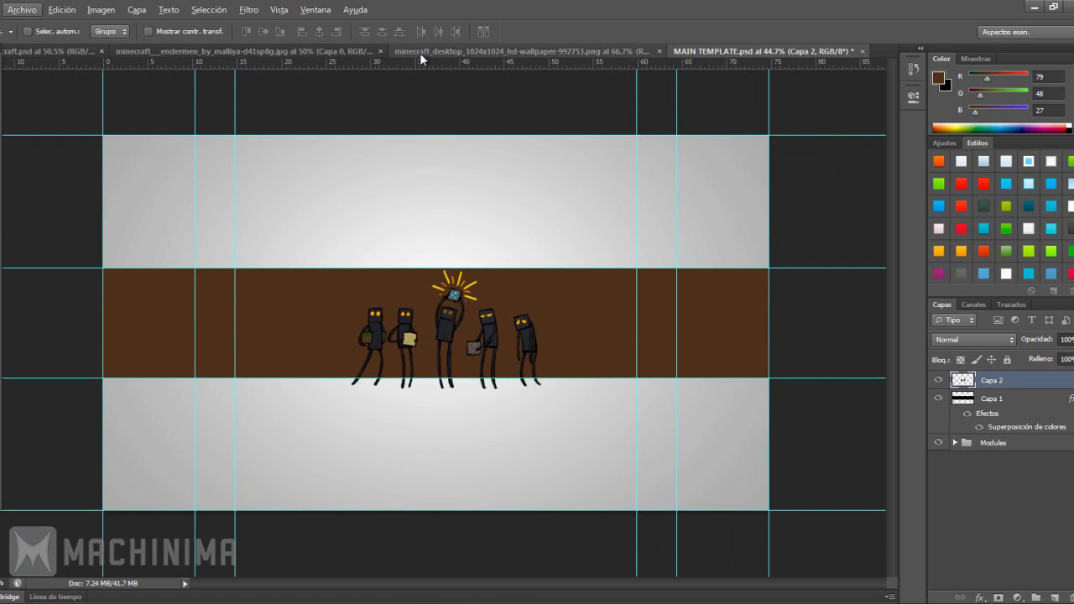
# Close the Endermen image without saving
pyautogui.click(338, 52)
pyautogui.click(394, 51)
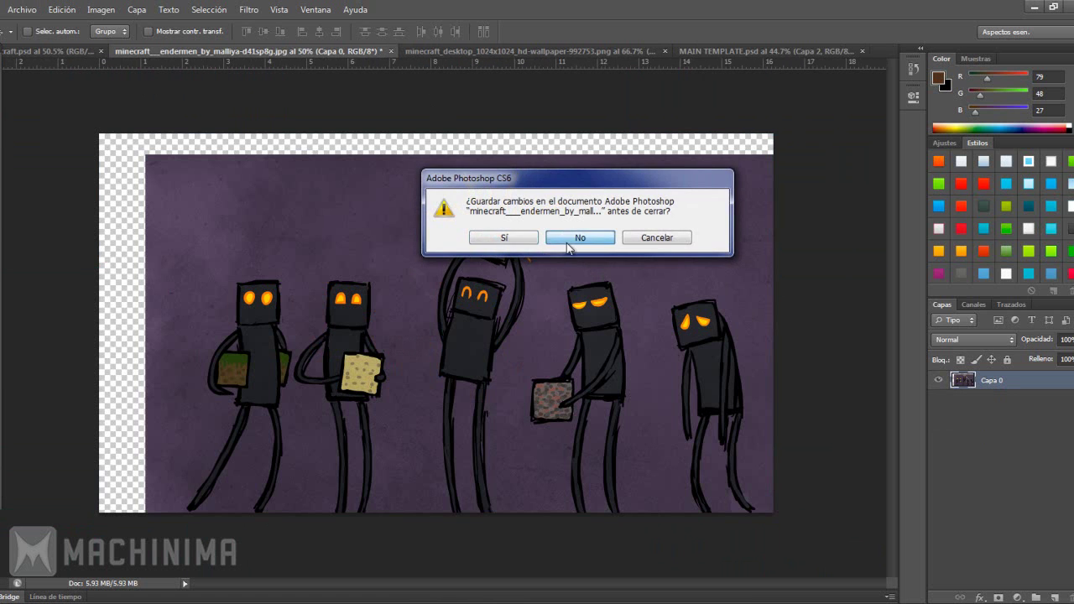
pyautogui.click(568, 241)
# Drag the grass cube wallpaper into MAIN TEMPLATE.psd as Capa 3 and centre it
pyautogui.click(368, 50)
pyautogui.moveTo(460, 244); pyautogui.dragTo(417, 197)
pyautogui.click(538, 237)
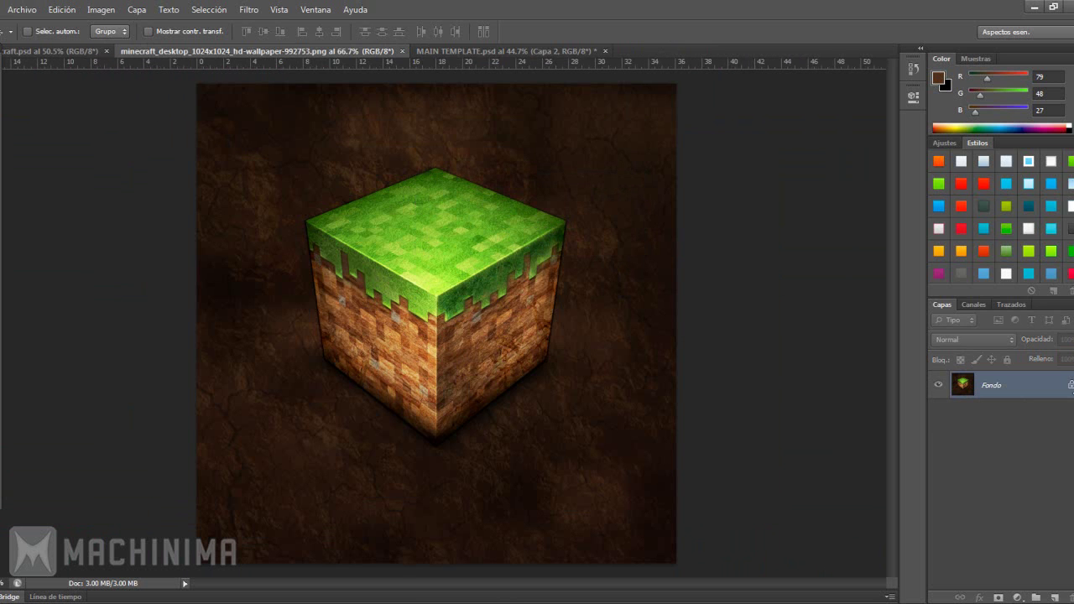
pyautogui.moveTo(439, 256)
pyautogui.mouseDown()
pyautogui.moveTo(486, 53)
pyautogui.moveTo(478, 247)
pyautogui.moveTo(526, 327)
pyautogui.moveTo(527, 269)
pyautogui.moveTo(500, 293)
pyautogui.mouseUp()
pyautogui.scroll(1, 500, 293)
pyautogui.scroll(1, 503, 295)
pyautogui.scroll(-1, 506, 298)
pyautogui.scroll(-1, 510, 300)
pyautogui.scroll(-1, 511, 299)
pyautogui.scroll(-1, 504, 306)
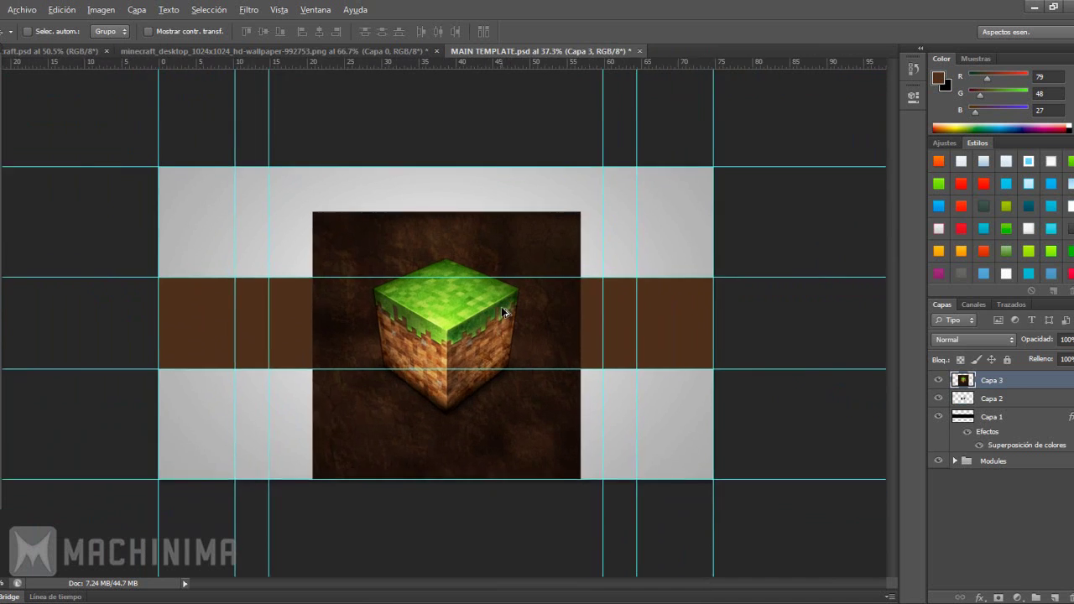
pyautogui.scroll(2, 486, 319)
pyautogui.scroll(-1, 473, 325)
pyautogui.scroll(-1, 520, 324)
pyautogui.moveTo(561, 325)
pyautogui.mouseDown()
pyautogui.moveTo(516, 307)
pyautogui.moveTo(460, 330)
pyautogui.moveTo(467, 325)
pyautogui.mouseUp()
pyautogui.scroll(1, 515, 307)
pyautogui.scroll(1, 514, 309)
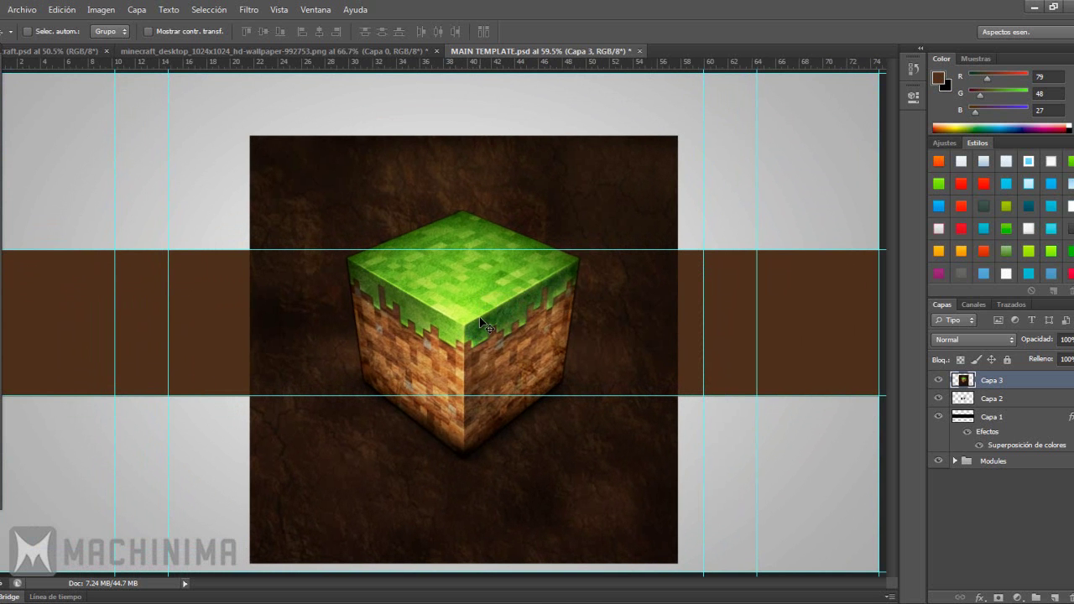
# Trace a closed Pen path around the grass cube's corners on Capa 3
pyautogui.press('p')
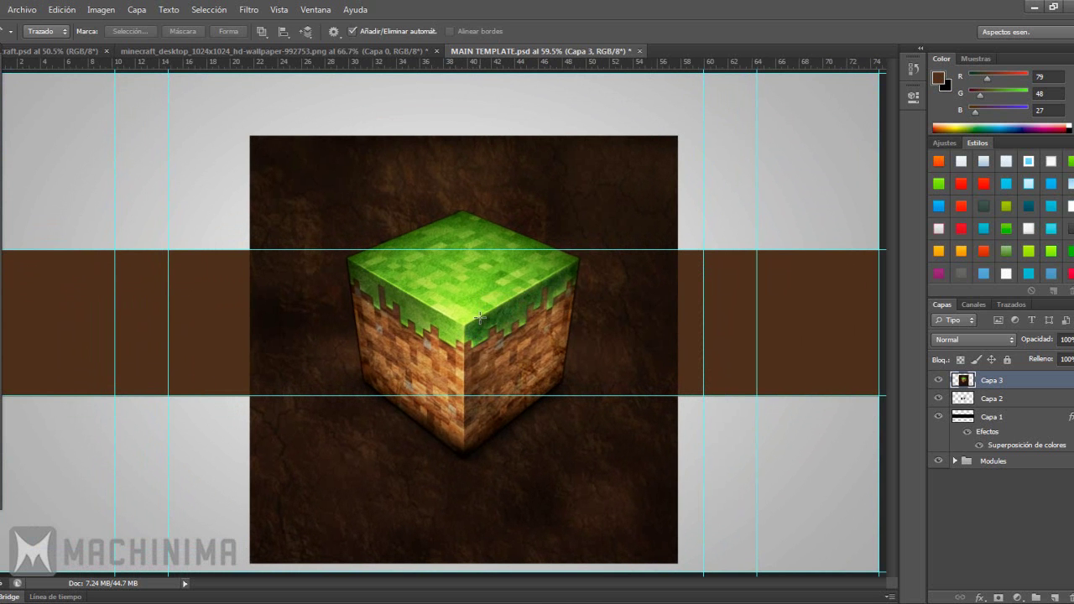
pyautogui.scroll(1, 480, 317)
pyautogui.scroll(2, 468, 228)
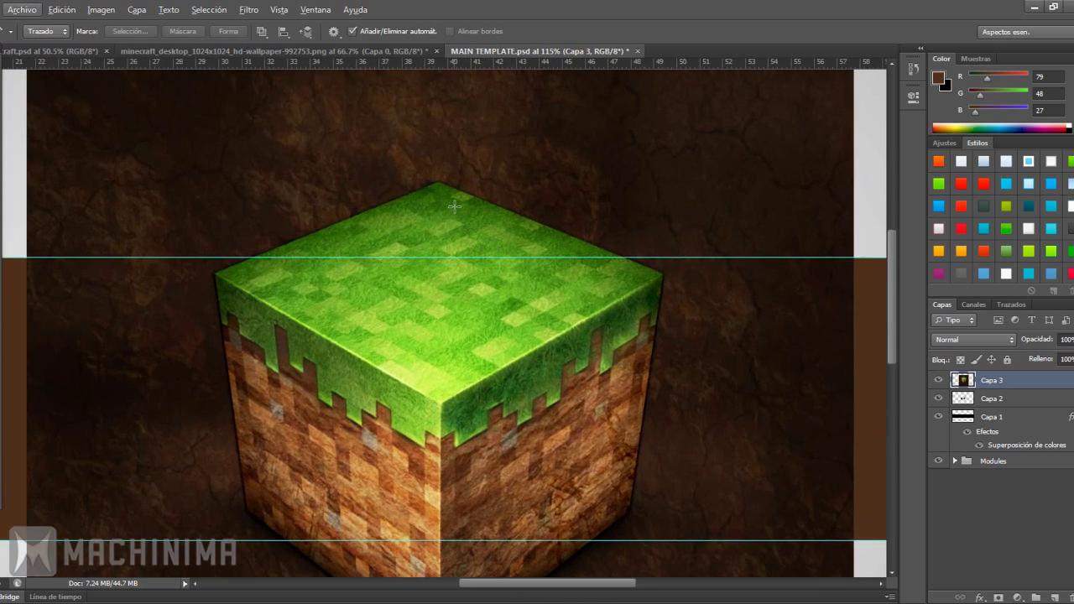
pyautogui.click(439, 178)
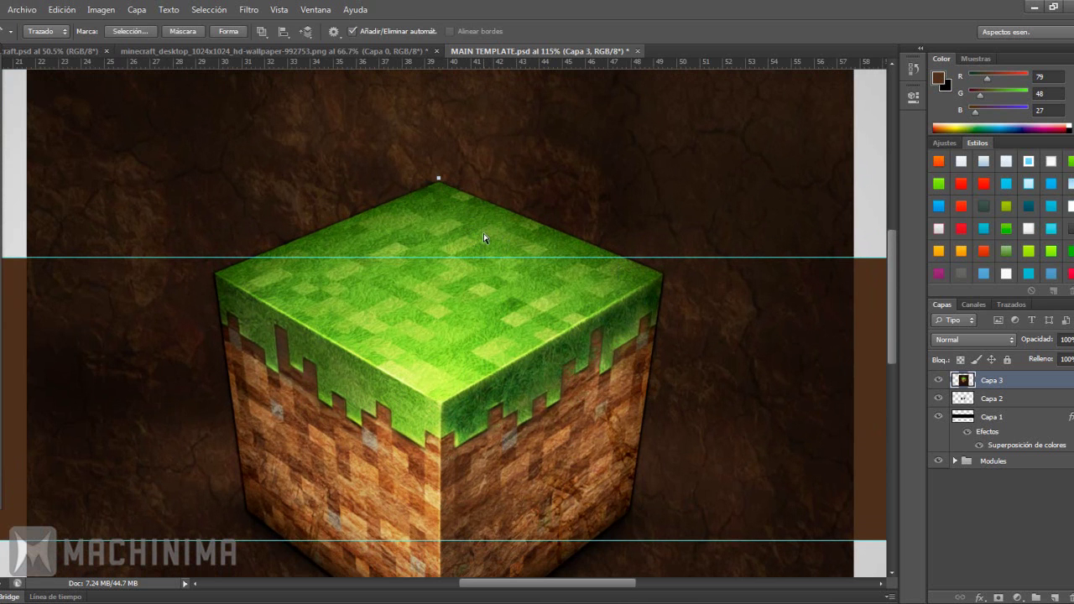
pyautogui.scroll(2, 446, 177)
pyautogui.press('alt')
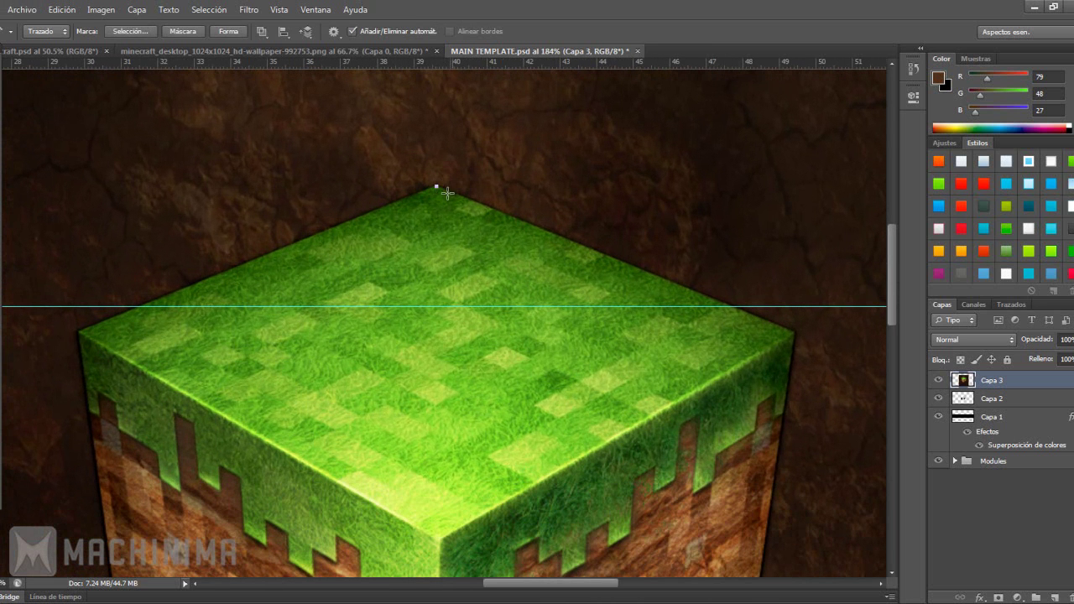
pyautogui.click(795, 333)
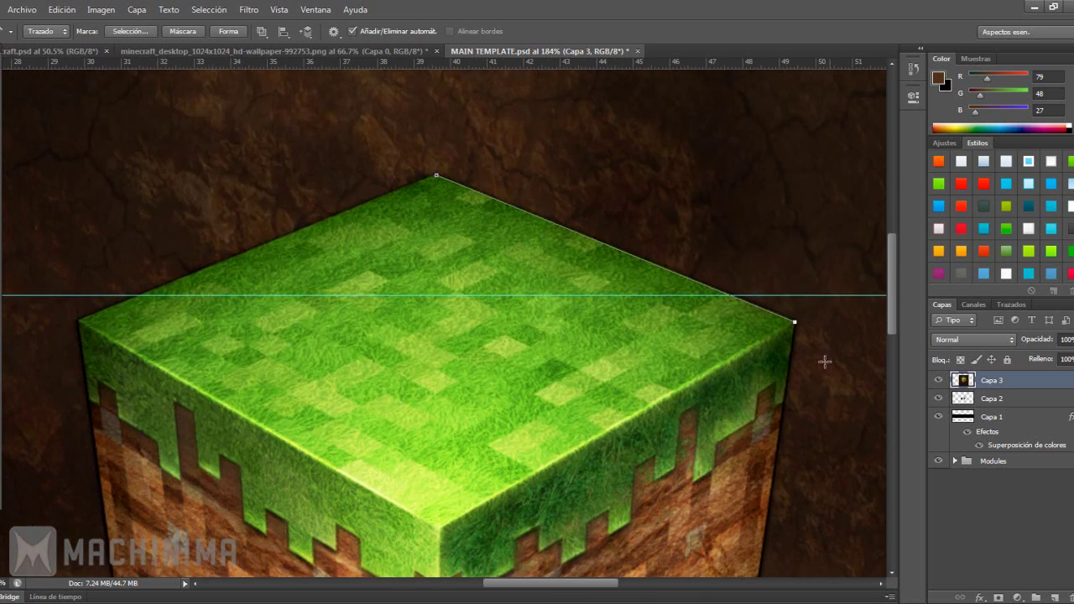
pyautogui.scroll(-2, 806, 362)
pyautogui.scroll(-2, 806, 361)
pyautogui.scroll(2, 791, 359)
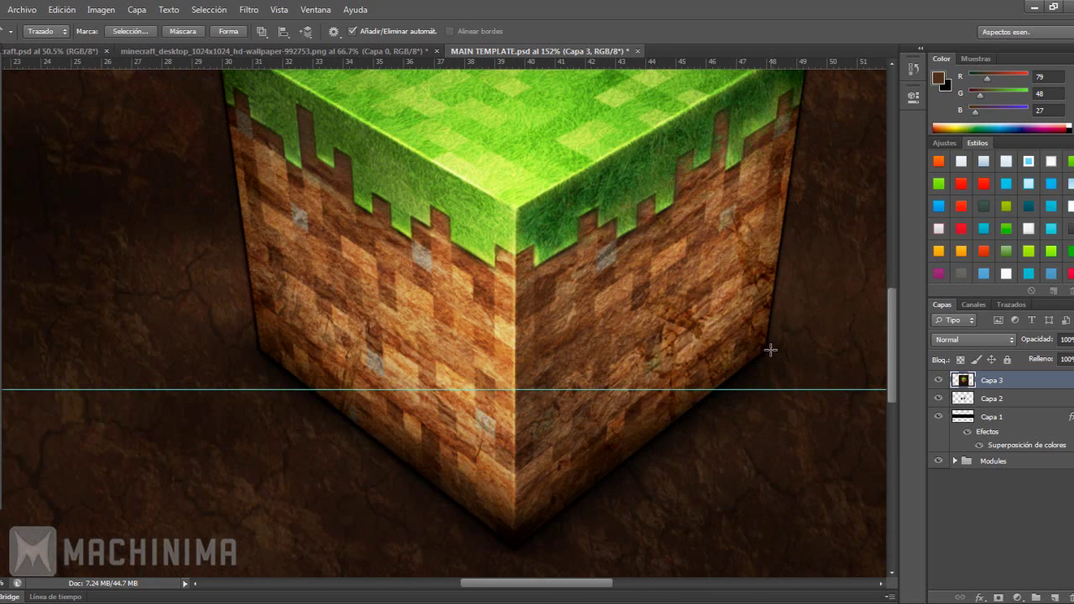
pyautogui.click(768, 347)
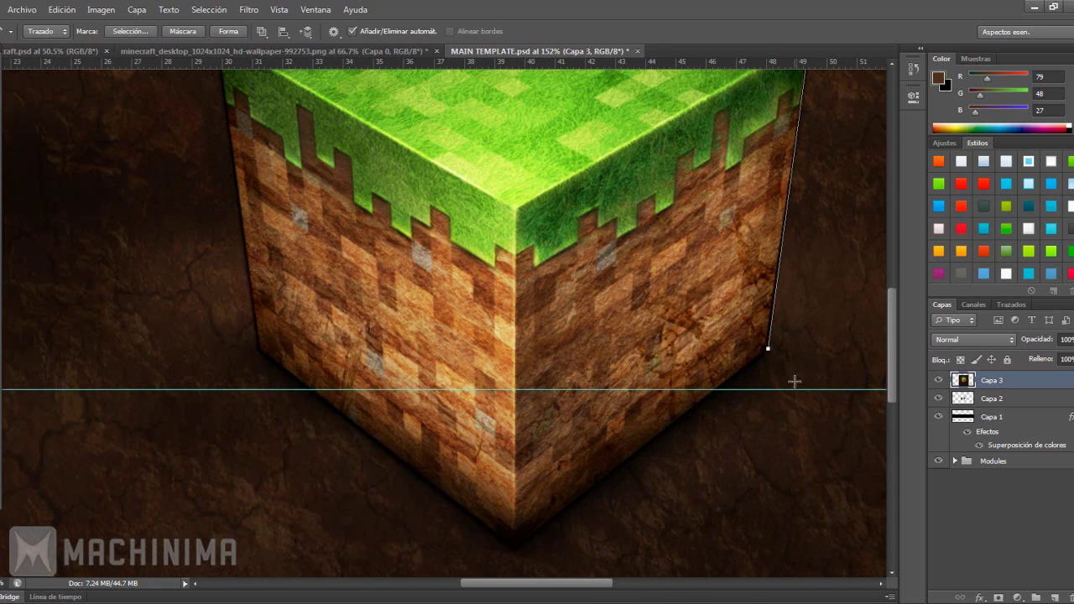
pyautogui.click(516, 547)
pyautogui.click(261, 356)
pyautogui.scroll(5, 259, 394)
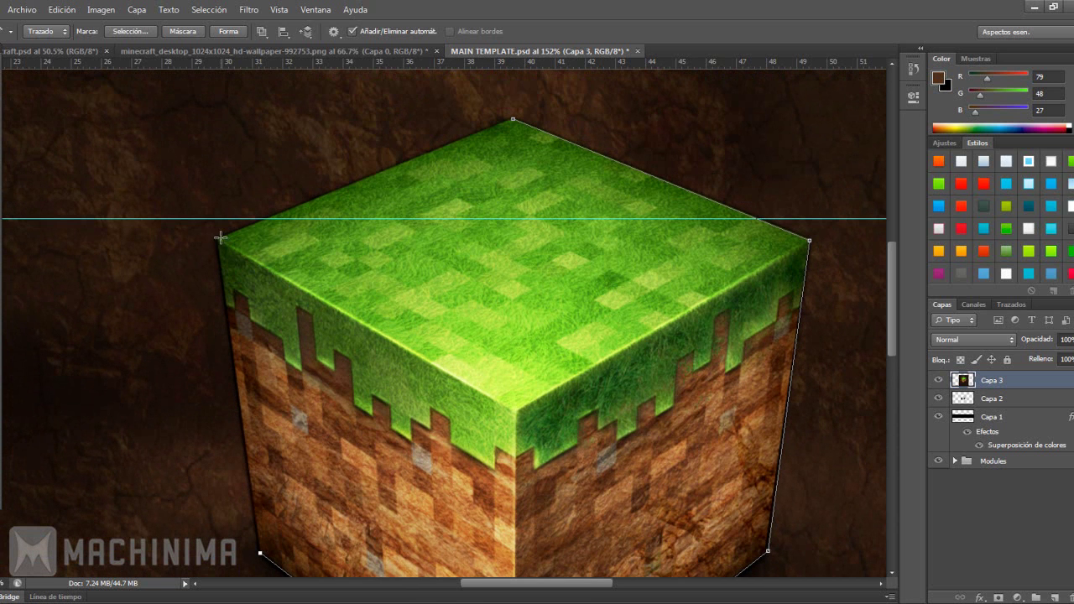
pyautogui.click(217, 241)
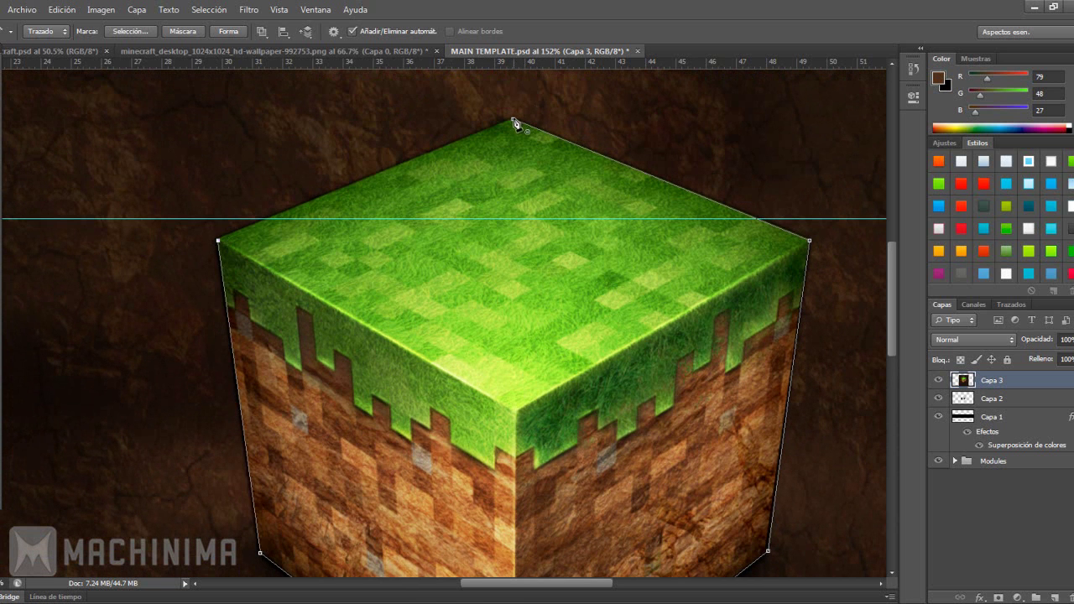
pyautogui.click(513, 121)
pyautogui.hotkey('ctrl', '-')
pyautogui.hotkey('ctrl', '-')
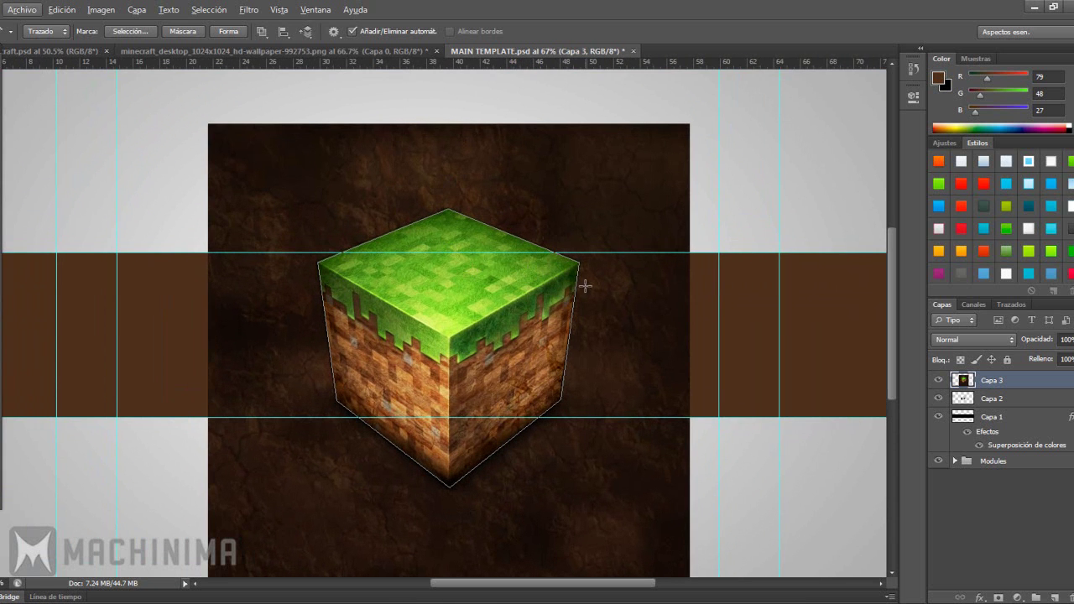
# Turn the path into a selection, invert it, and delete the dark background around the cube
pyautogui.rightClick(449, 324)
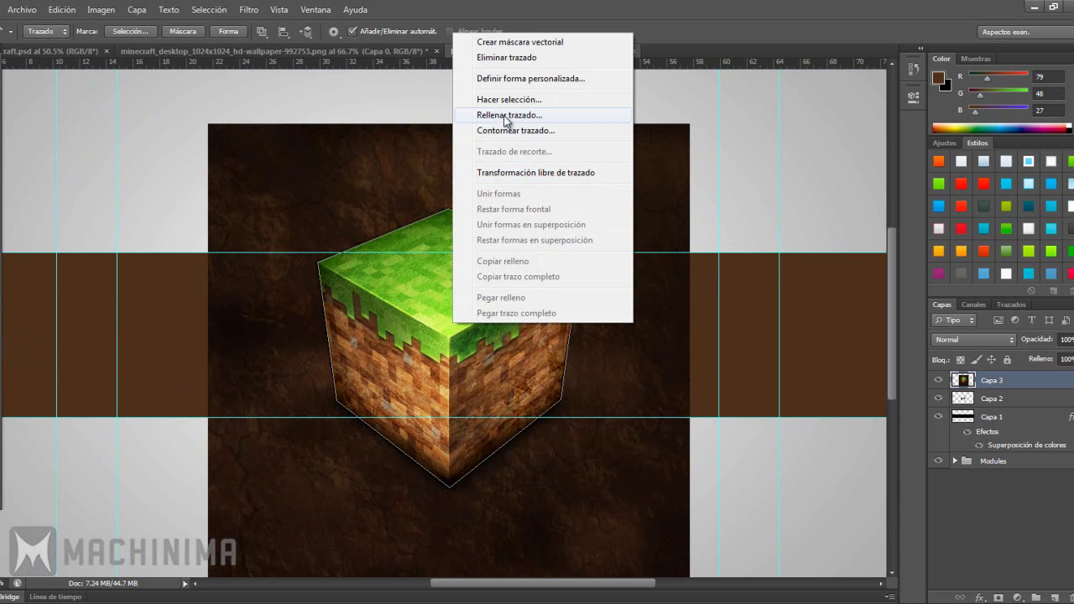
pyautogui.click(506, 101)
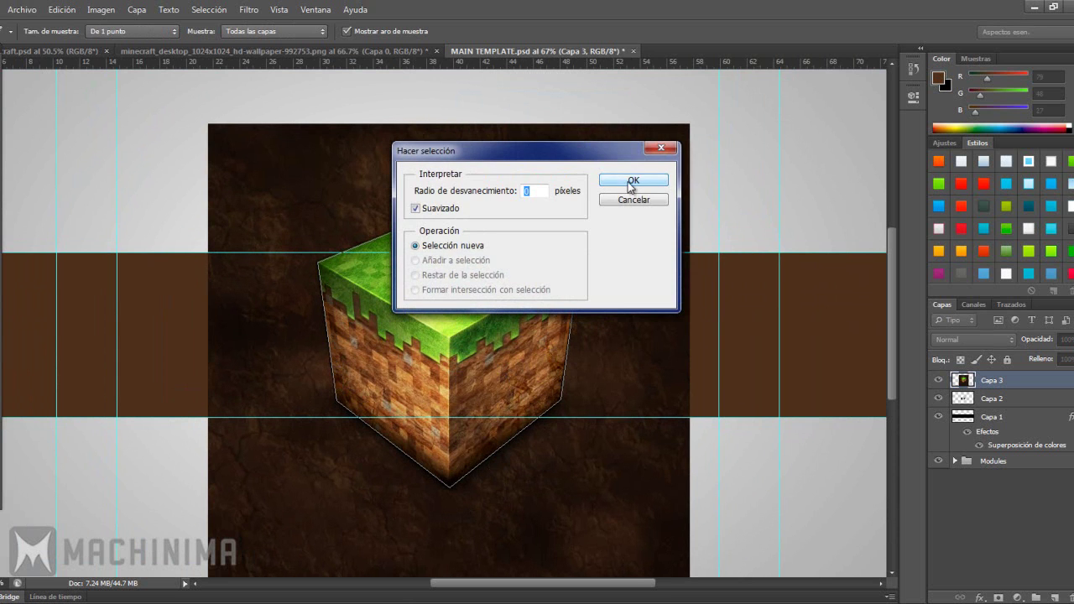
pyautogui.click(631, 186)
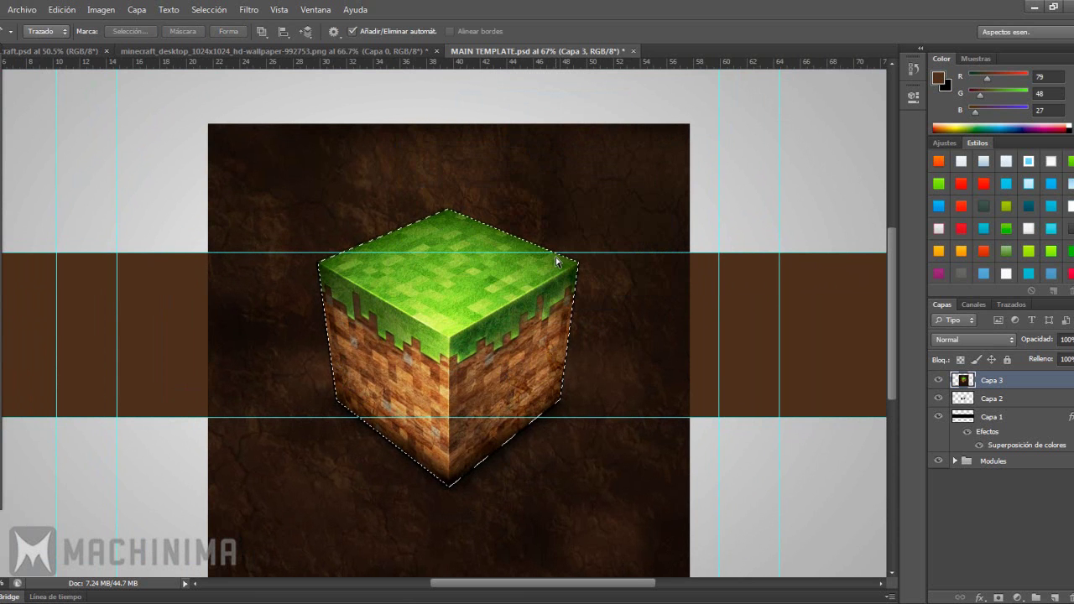
pyautogui.hotkey('ctrl', 'shift', 'i')
pyautogui.press('Delete')
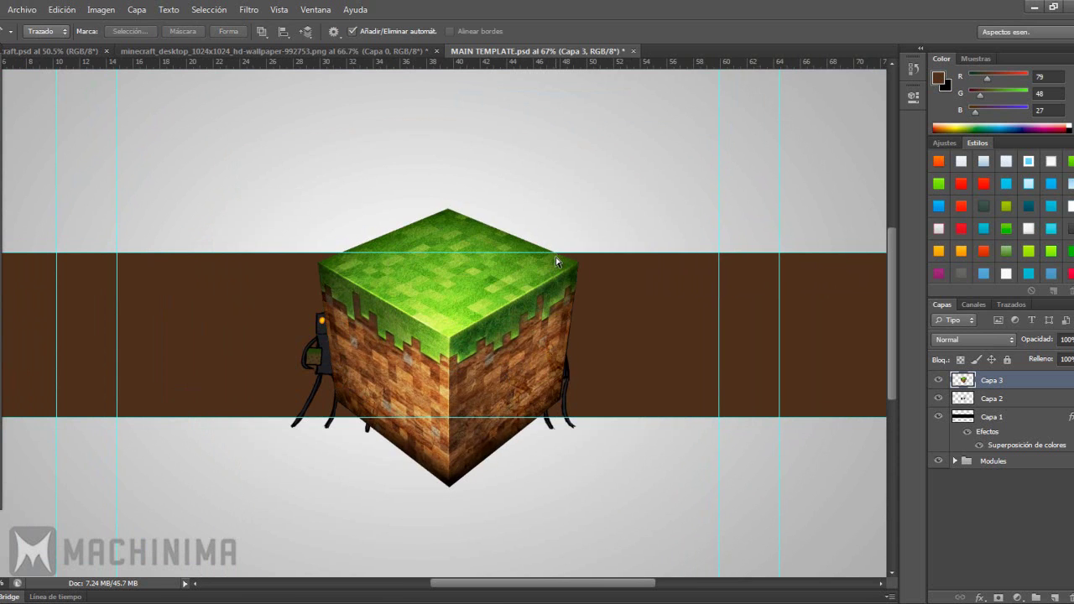
# Deselect, fit the banner in view, and move the grass block up and left
pyautogui.hotkey('ctrl', 'd')
pyautogui.hotkey('ctrl', '0')
pyautogui.press('v')
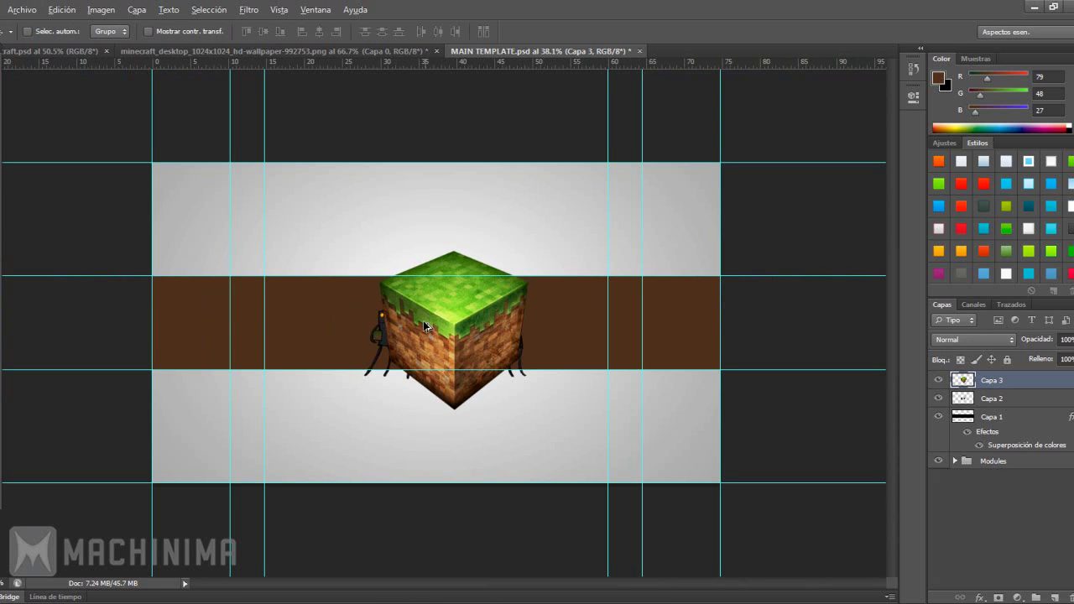
pyautogui.scroll(1, 420, 325)
pyautogui.scroll(1, 463, 311)
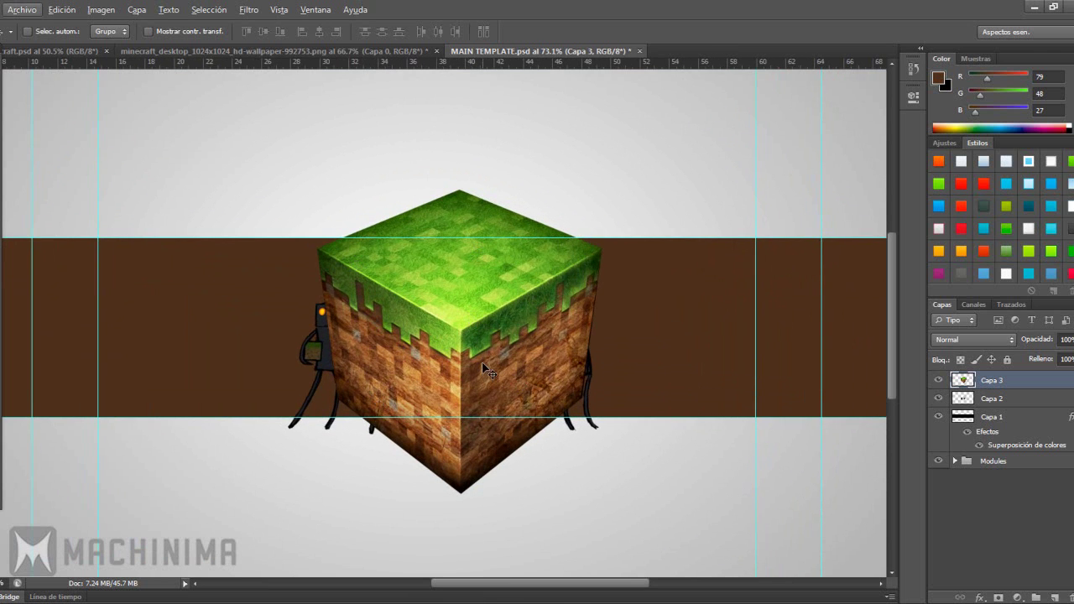
pyautogui.scroll(-2, 512, 375)
pyautogui.scroll(1, 546, 353)
pyautogui.moveTo(533, 339); pyautogui.dragTo(499, 379)
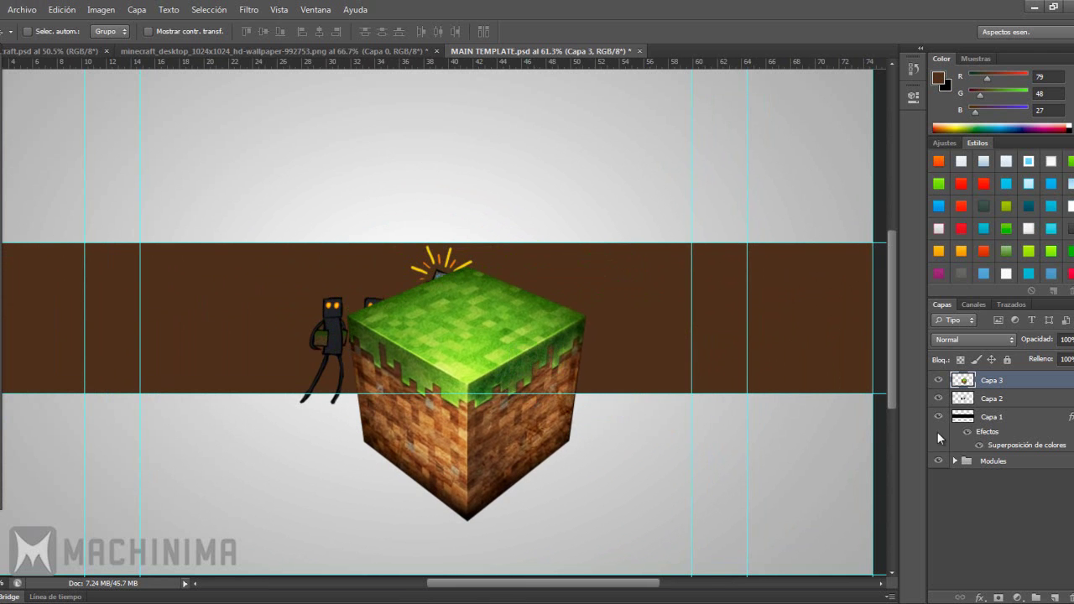
# Put Capa 3 below Capa 2, fine-tune the block under the Endermen, and duplicate it leftward
pyautogui.moveTo(971, 386); pyautogui.dragTo(973, 405)
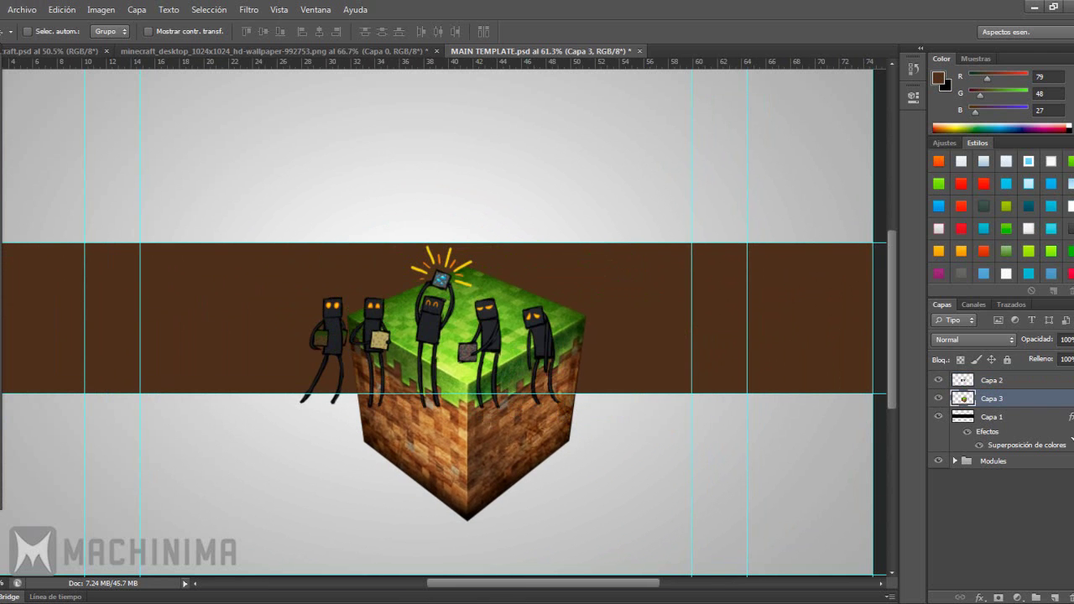
pyautogui.click(1070, 417)
pyautogui.moveTo(528, 367); pyautogui.dragTo(482, 355)
pyautogui.scroll(-1, 498, 359)
pyautogui.scroll(2, 495, 365)
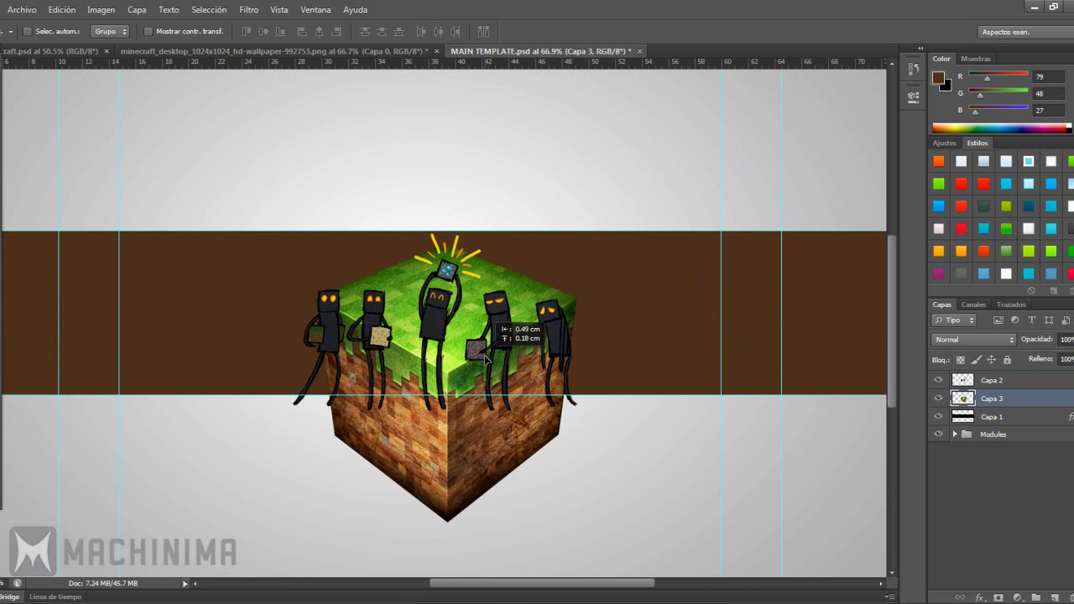
pyautogui.moveTo(482, 355); pyautogui.dragTo(483, 356)
pyautogui.scroll(-2, 483, 356)
pyautogui.press('alt')
pyautogui.press('Right')
pyautogui.press('Right')
pyautogui.press('Right')
pyautogui.press('Right')
pyautogui.press('Right')
pyautogui.press('Escape')
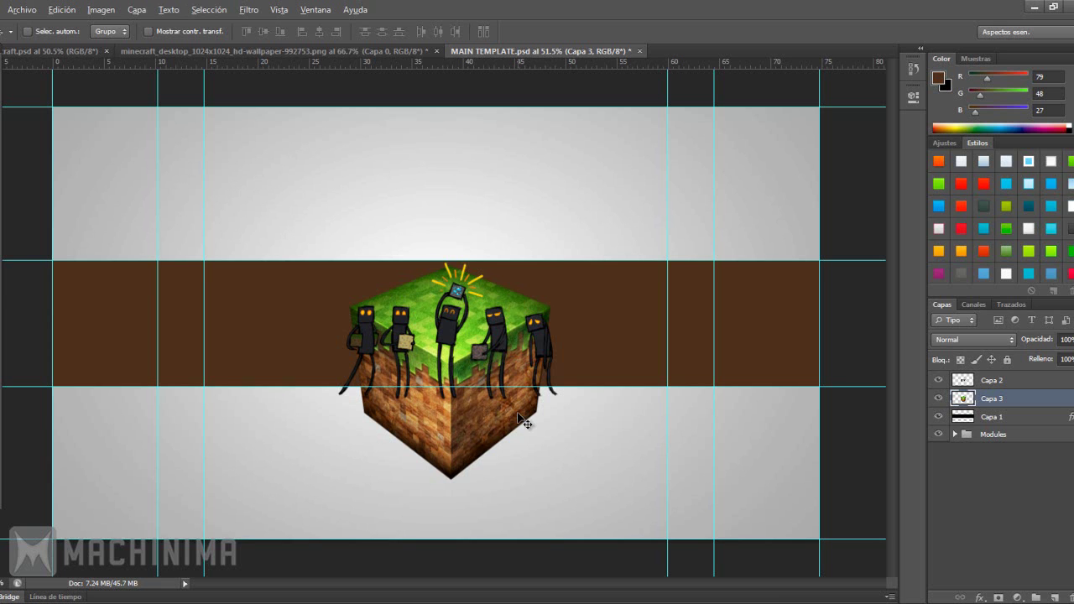
pyautogui.moveTo(437, 325); pyautogui.dragTo(308, 335)
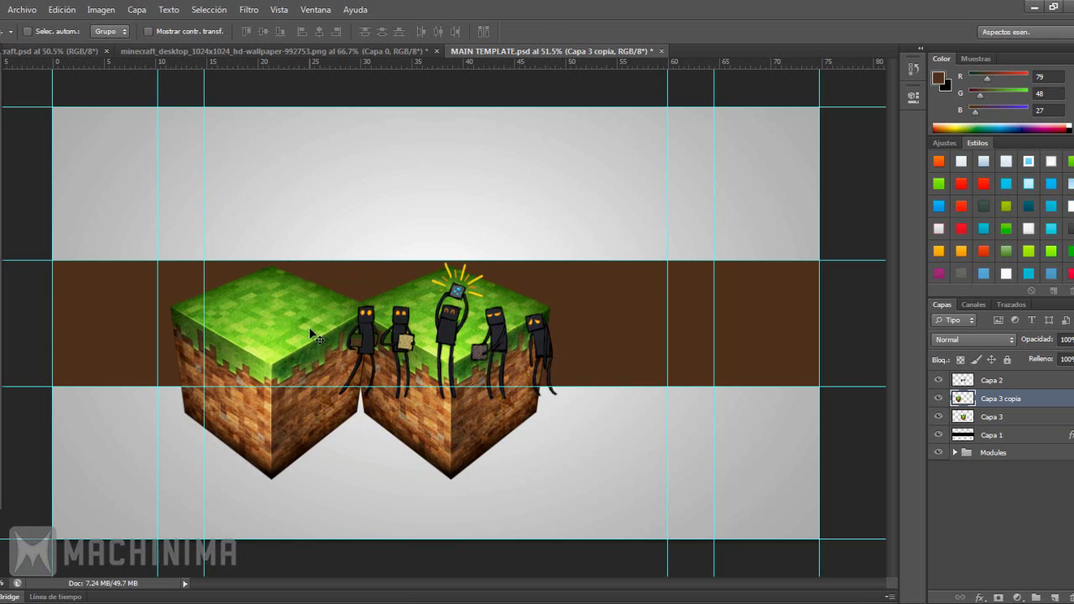
# Scale the copied grass block down to about 64% and level its rotation
pyautogui.hotkey('ctrl', 't')
pyautogui.moveTo(372, 265); pyautogui.dragTo(327, 301)
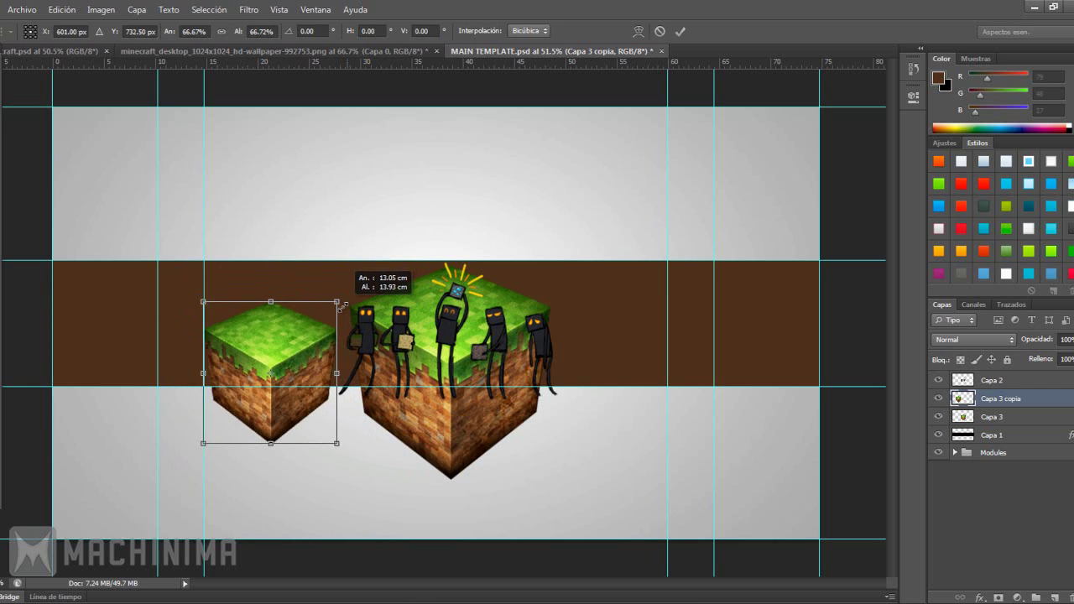
pyautogui.moveTo(285, 356); pyautogui.dragTo(329, 349)
pyautogui.press('Left')
pyautogui.press('Left')
pyautogui.press('Left')
pyautogui.press('Left')
pyautogui.press('Left')
pyautogui.press('Left')
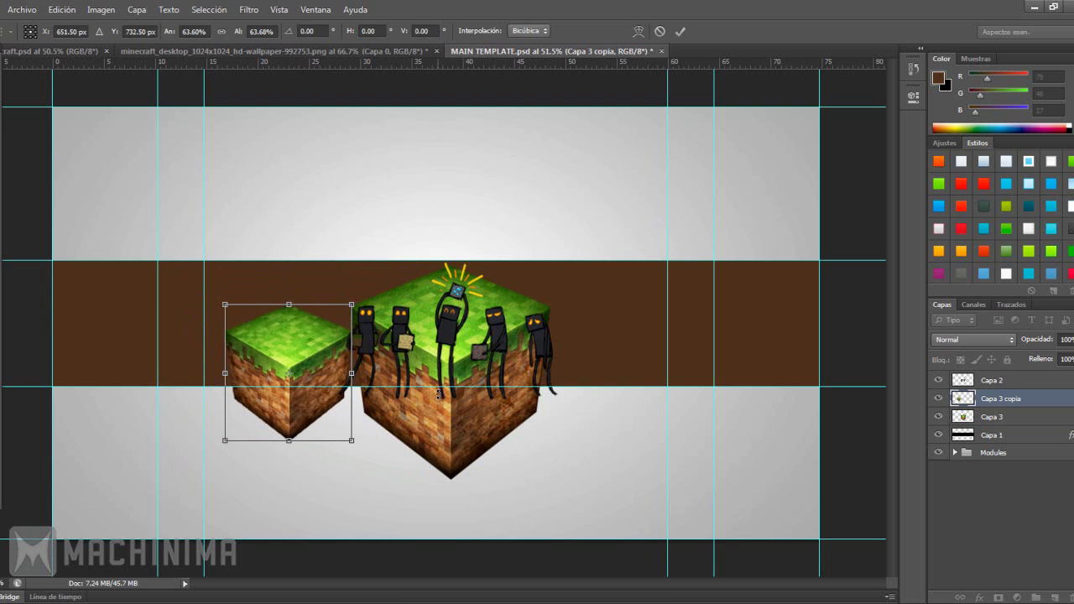
pyautogui.moveTo(392, 298); pyautogui.dragTo(226, 303)
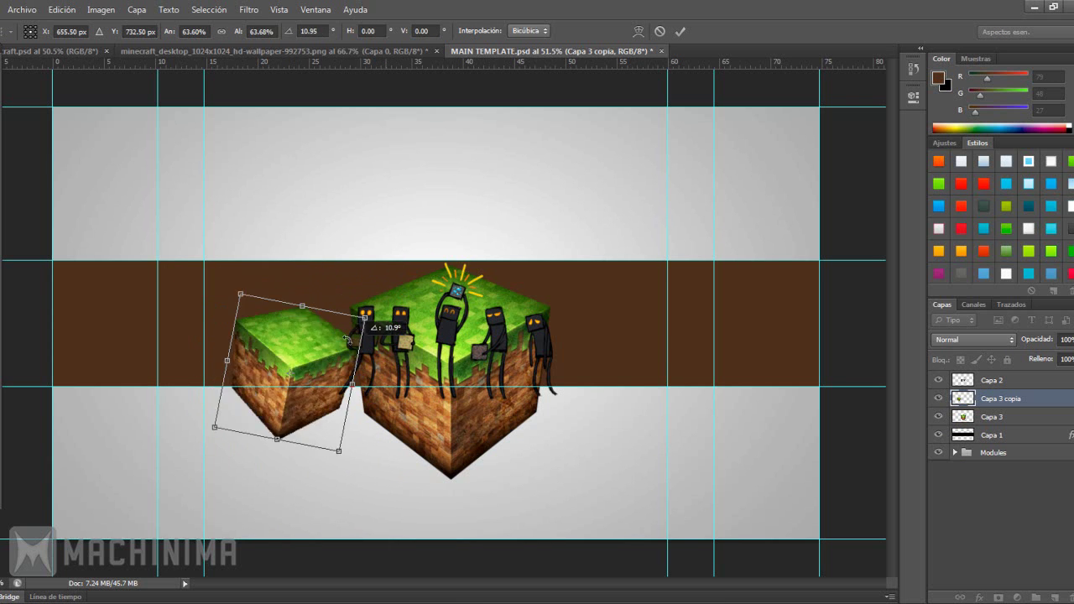
pyautogui.moveTo(227, 303)
pyautogui.mouseDown()
pyautogui.moveTo(337, 332)
pyautogui.moveTo(334, 340)
pyautogui.mouseUp()
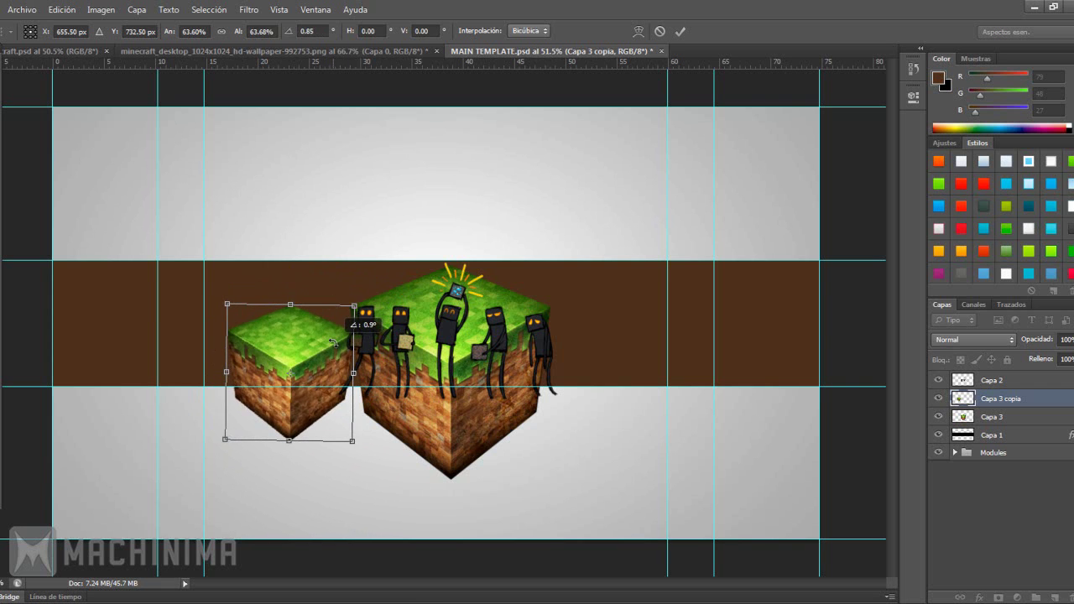
pyautogui.moveTo(334, 340); pyautogui.dragTo(377, 346)
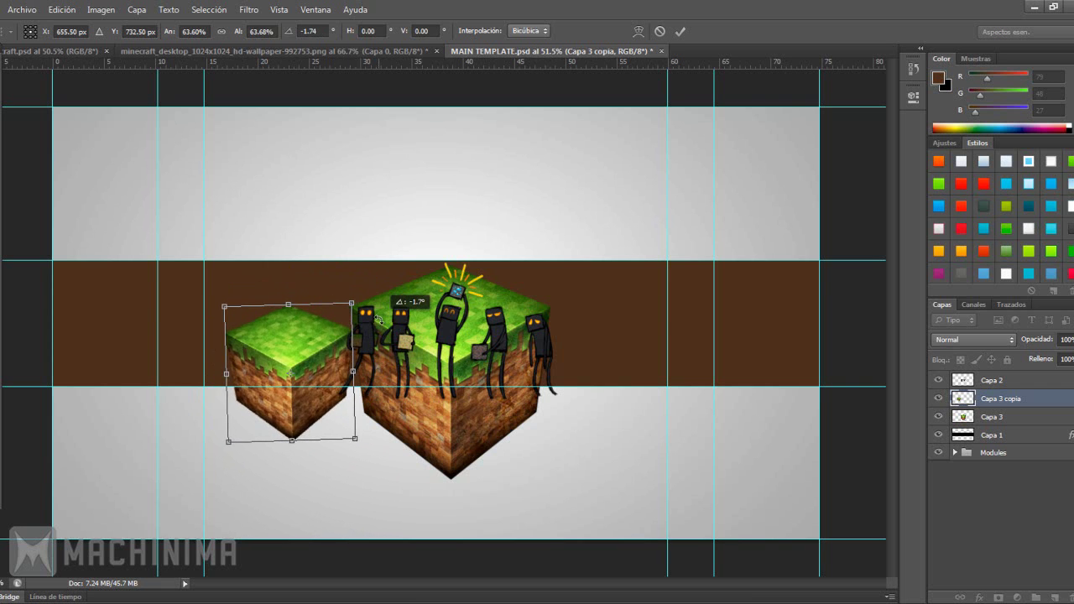
pyautogui.press('Return')
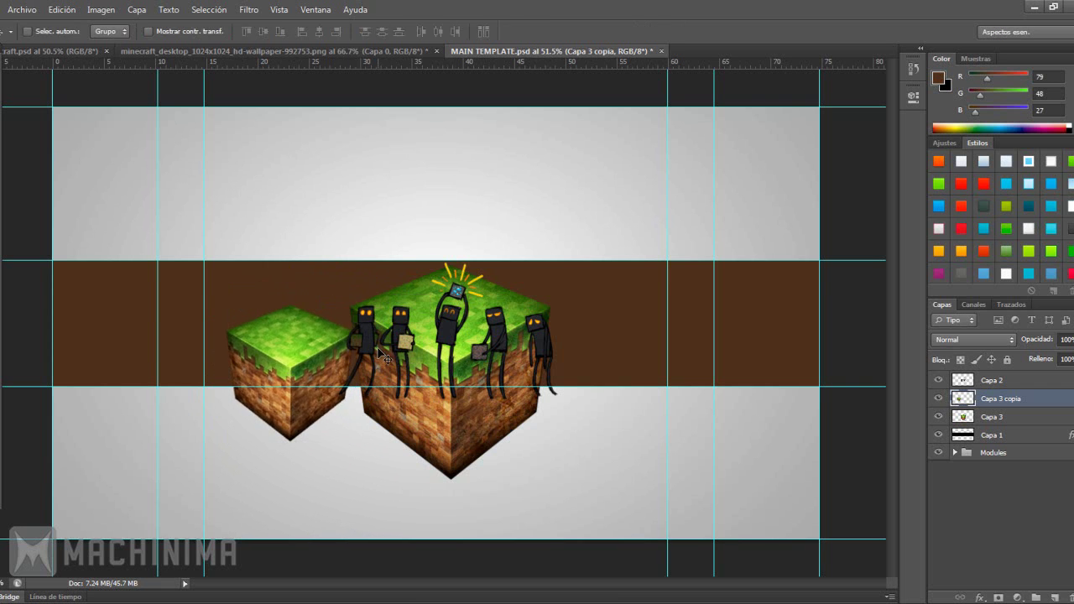
# Place the small block beside the large one and duplicate it further left as Capa 3 copia 2
pyautogui.scroll(2, 380, 375)
pyautogui.scroll(3, 380, 375)
pyautogui.scroll(3, 380, 375)
pyautogui.moveTo(380, 375)
pyautogui.mouseDown()
pyautogui.moveTo(386, 306)
pyautogui.moveTo(395, 359)
pyautogui.mouseUp()
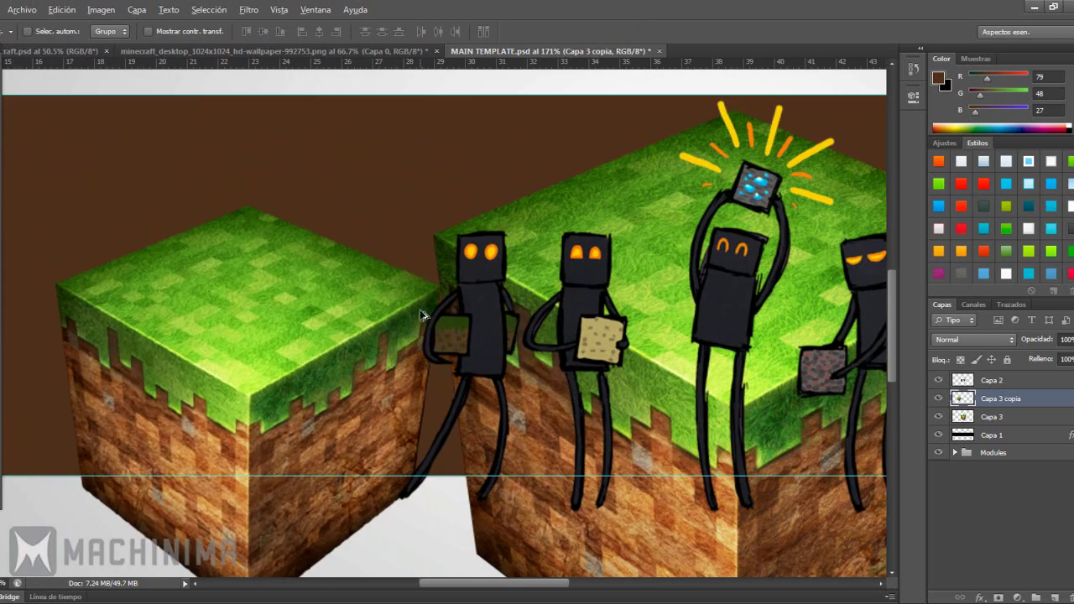
pyautogui.scroll(3, 422, 316)
pyautogui.scroll(-1, 443, 277)
pyautogui.scroll(-5, 440, 400)
pyautogui.scroll(2, 324, 408)
pyautogui.hscroll(-2, 324, 408)
pyautogui.moveTo(379, 392); pyautogui.dragTo(246, 392)
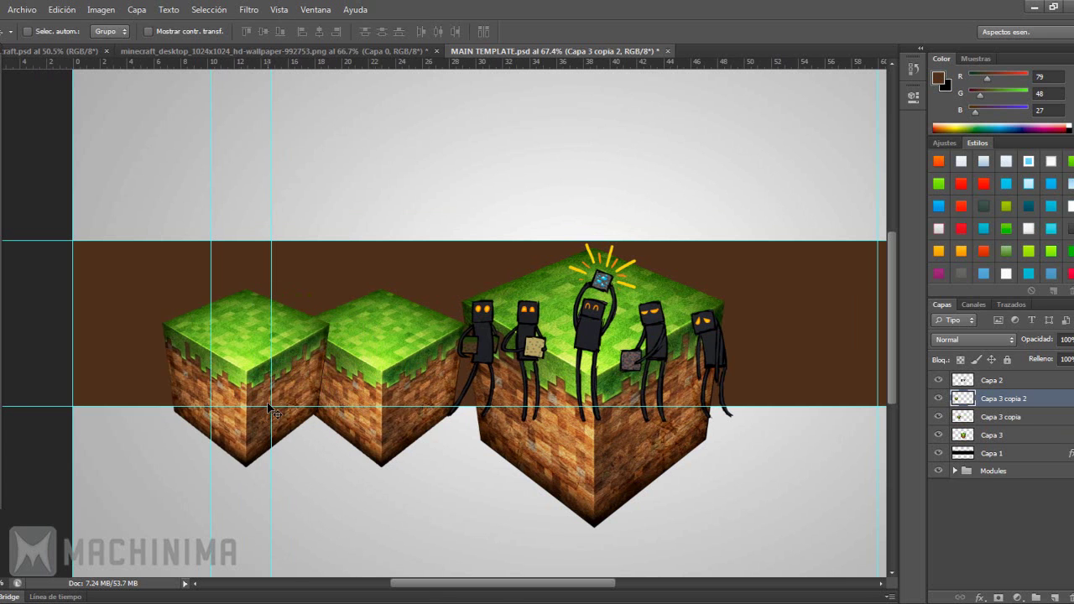
# Shrink the newest cube copy to about 60% and nudge it into the row
pyautogui.hotkey('ctrl', 't')
pyautogui.moveTo(334, 291); pyautogui.dragTo(305, 328)
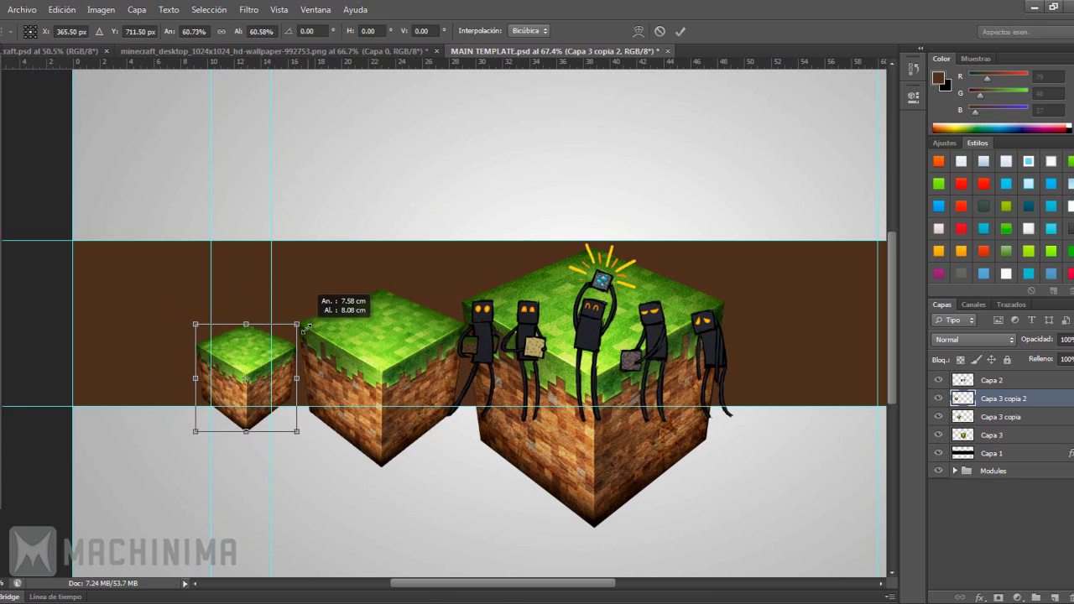
pyautogui.press('Return')
pyautogui.scroll(1, 300, 359)
pyautogui.scroll(3, 300, 359)
pyautogui.scroll(2, 299, 359)
pyautogui.scroll(2, 306, 344)
pyautogui.moveTo(311, 332); pyautogui.dragTo(317, 331)
pyautogui.scroll(-2, 317, 331)
pyautogui.scroll(-3, 320, 337)
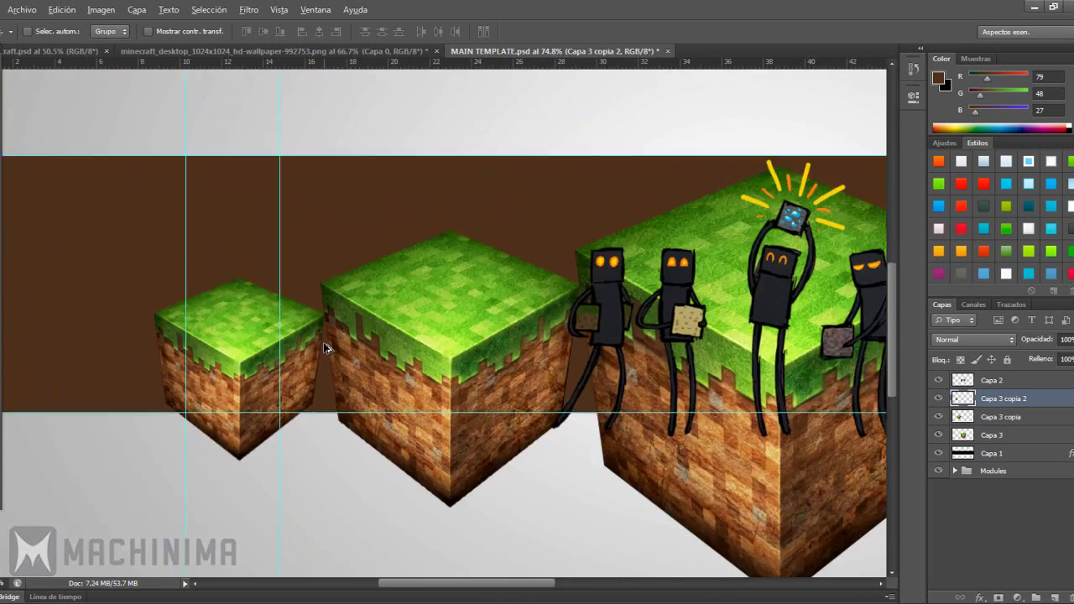
pyautogui.scroll(-3, 323, 342)
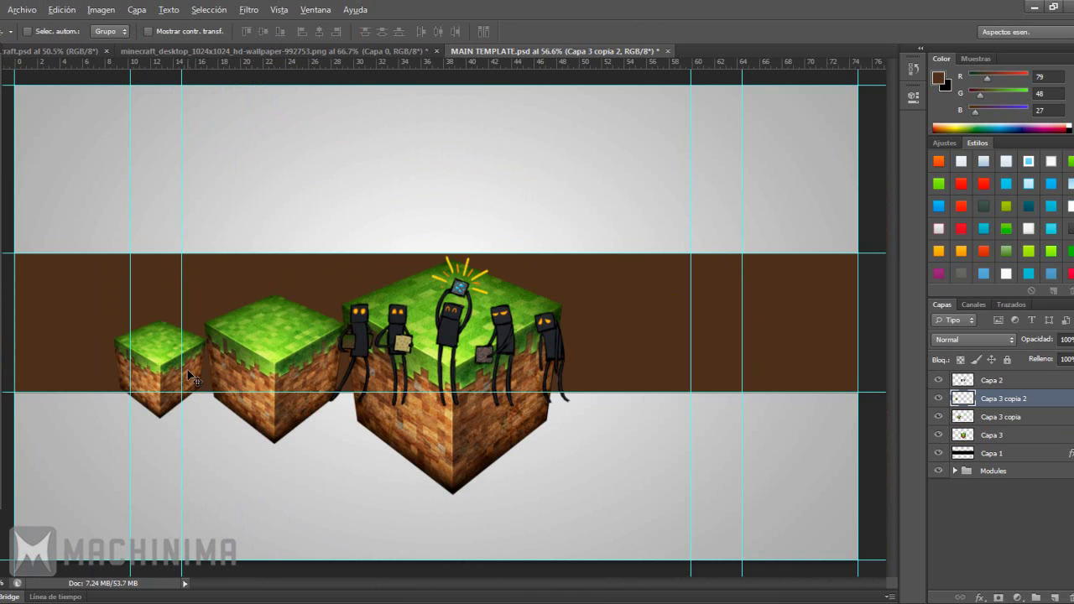
# Duplicate the smallest cube to the left, shrink it to about three quarters, and nudge it level
pyautogui.moveTo(192, 377); pyautogui.dragTo(100, 378)
pyautogui.hotkey('ctrl', 't')
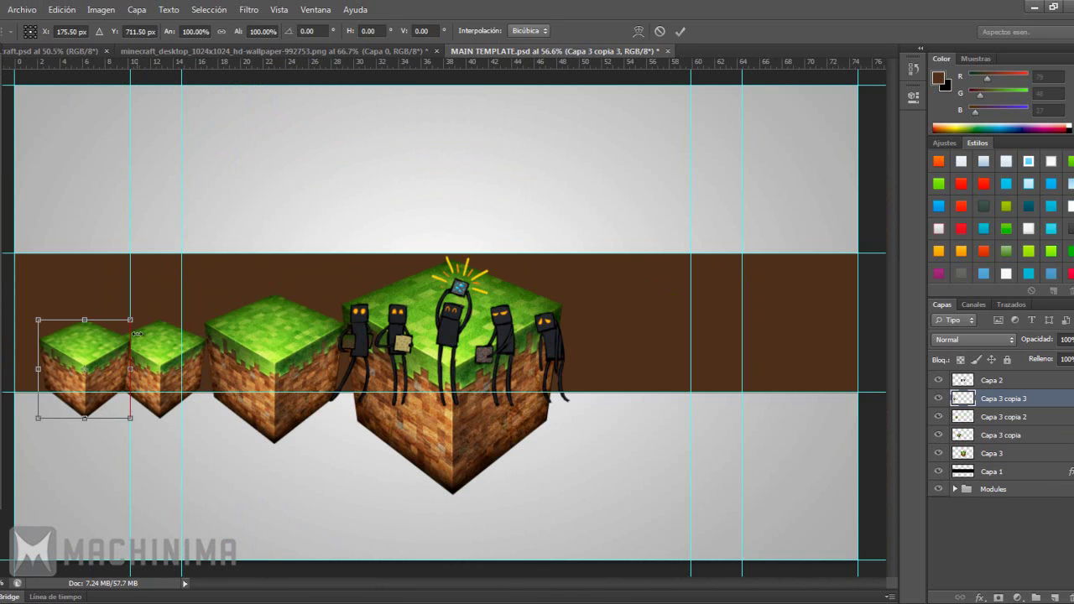
pyautogui.scroll(6, 137, 334)
pyautogui.moveTo(390, 584); pyautogui.dragTo(319, 585)
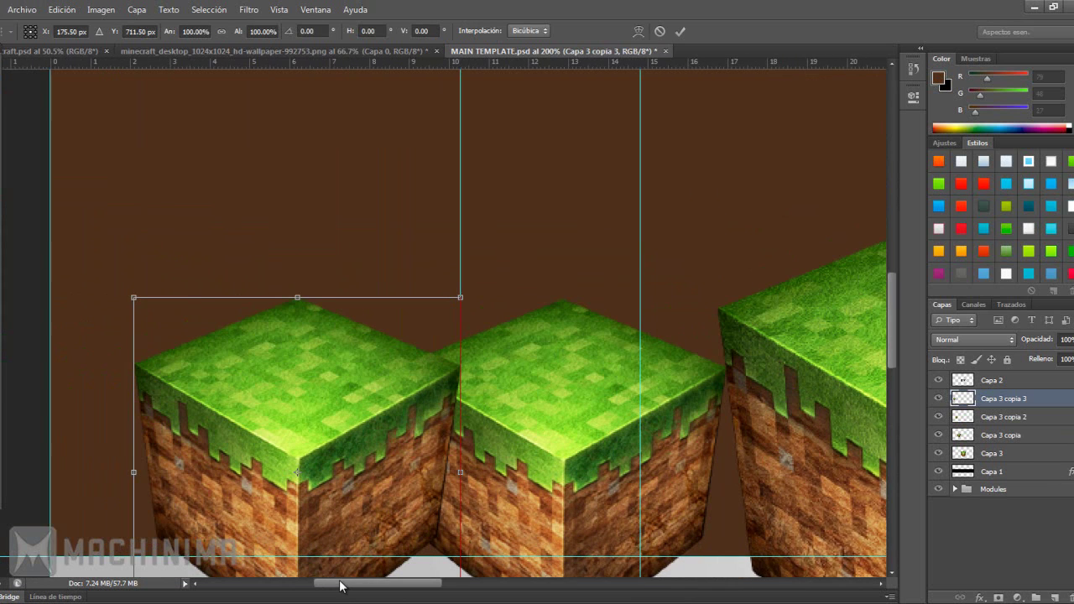
pyautogui.scroll(-2, 502, 323)
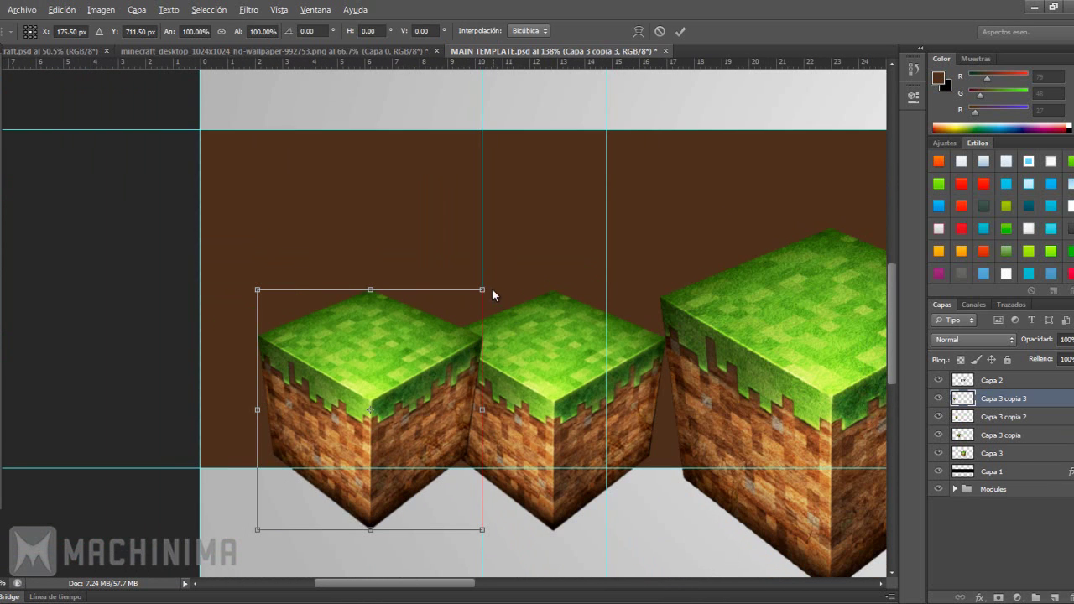
pyautogui.moveTo(482, 290); pyautogui.dragTo(444, 328)
pyautogui.scroll(2, 445, 382)
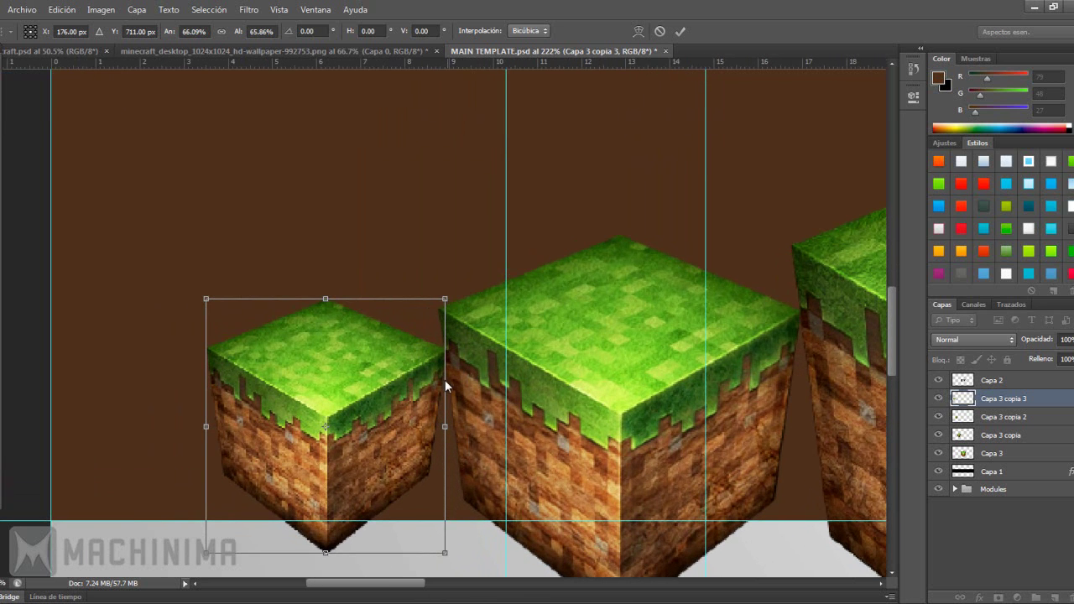
pyautogui.press('Return')
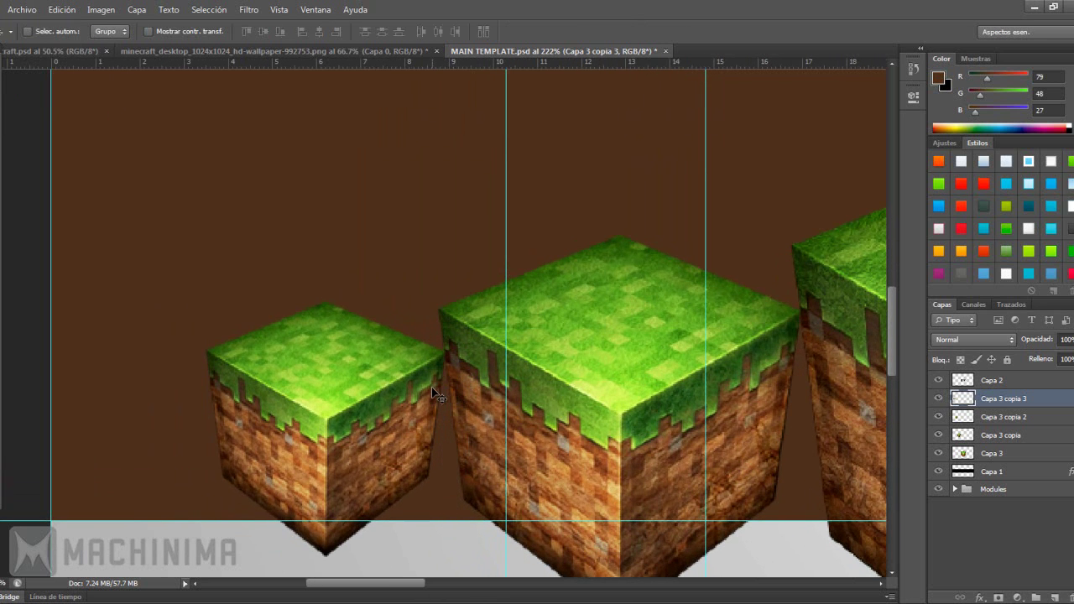
pyautogui.press('Down')
pyautogui.press('Down')
pyautogui.press('Down')
pyautogui.press('Down')
pyautogui.press('Down')
pyautogui.press('Up')
pyautogui.press('Up')
pyautogui.press('Up')
pyautogui.press('Up')
pyautogui.press('Up')
pyautogui.press('Up')
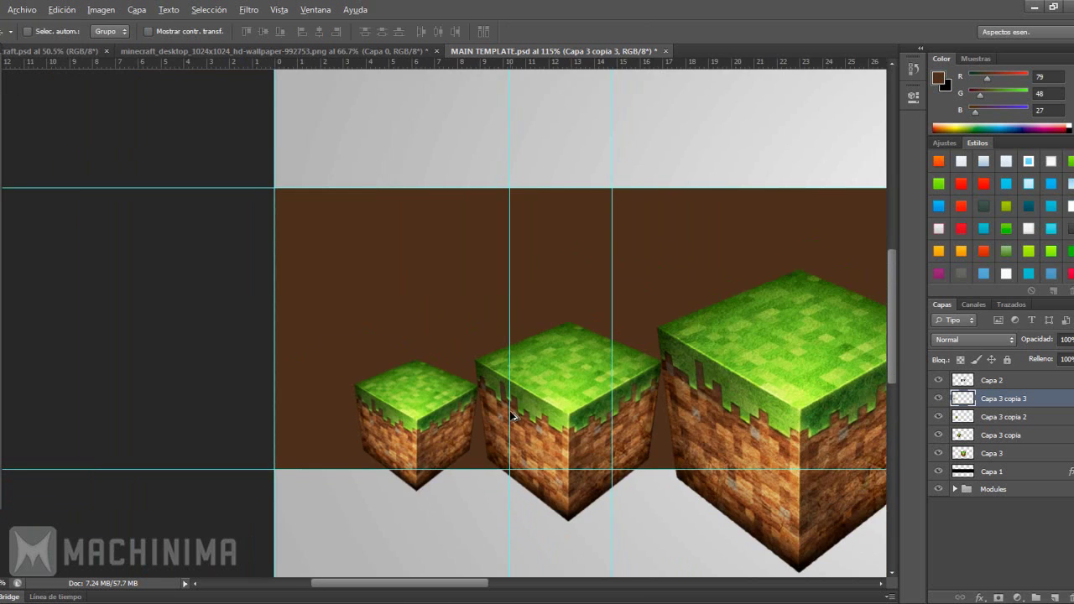
pyautogui.scroll(-3, 511, 417)
pyautogui.scroll(2, 445, 427)
pyautogui.scroll(-3, 426, 418)
pyautogui.scroll(2, 427, 418)
pyautogui.scroll(1, 424, 420)
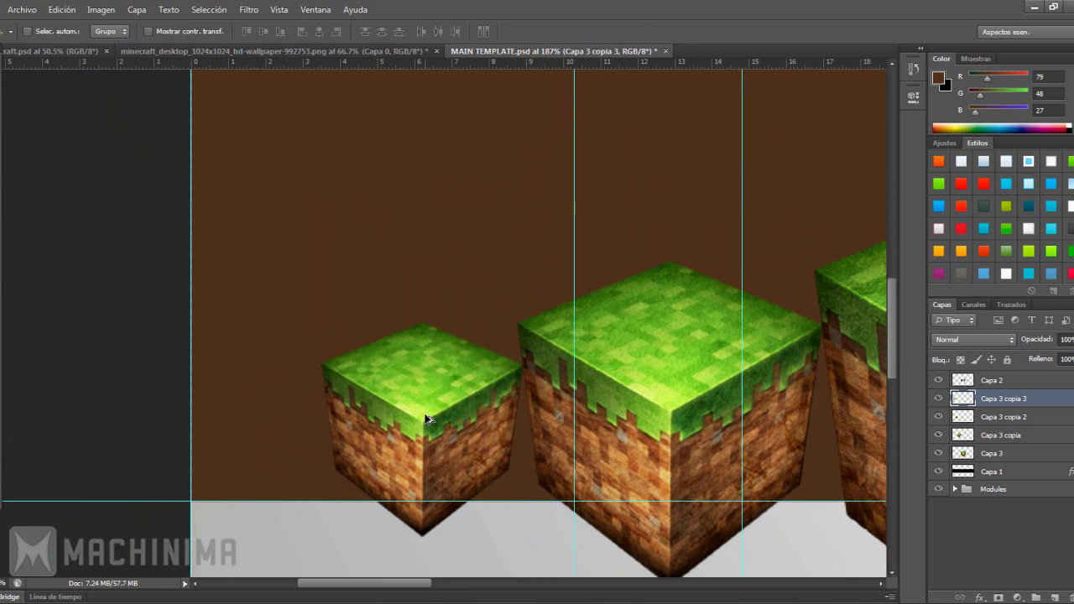
# Add one more smaller cube copy at the far left and nudge it into the row
pyautogui.moveTo(422, 418); pyautogui.dragTo(321, 438)
pyautogui.hotkey('ctrl', 't')
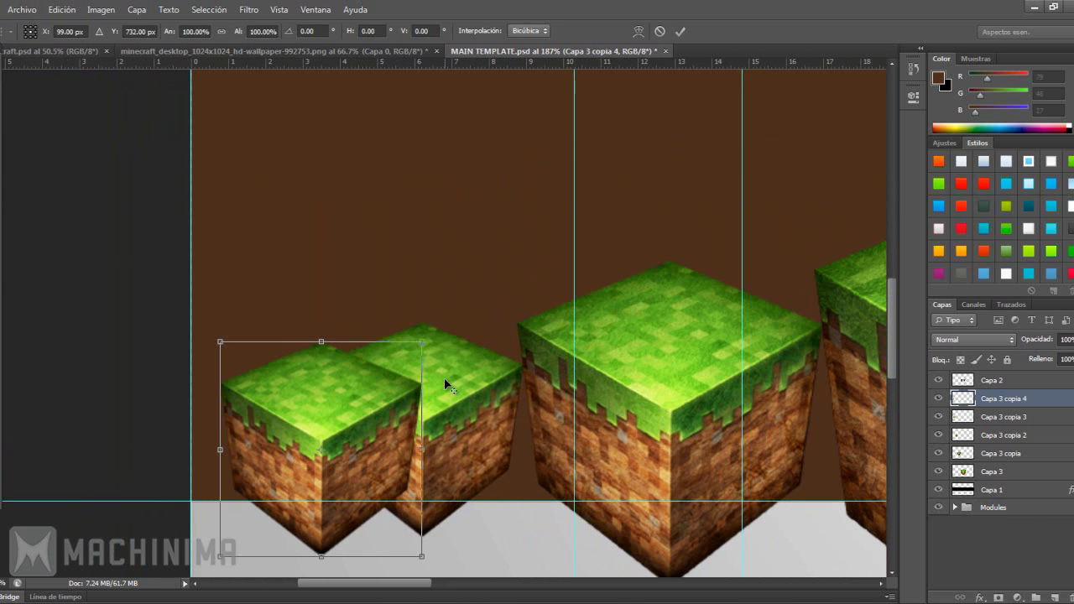
pyautogui.moveTo(424, 342); pyautogui.dragTo(384, 383)
pyautogui.press('Return')
pyautogui.moveTo(346, 438)
pyautogui.mouseDown()
pyautogui.moveTo(293, 438)
pyautogui.moveTo(326, 430)
pyautogui.mouseUp()
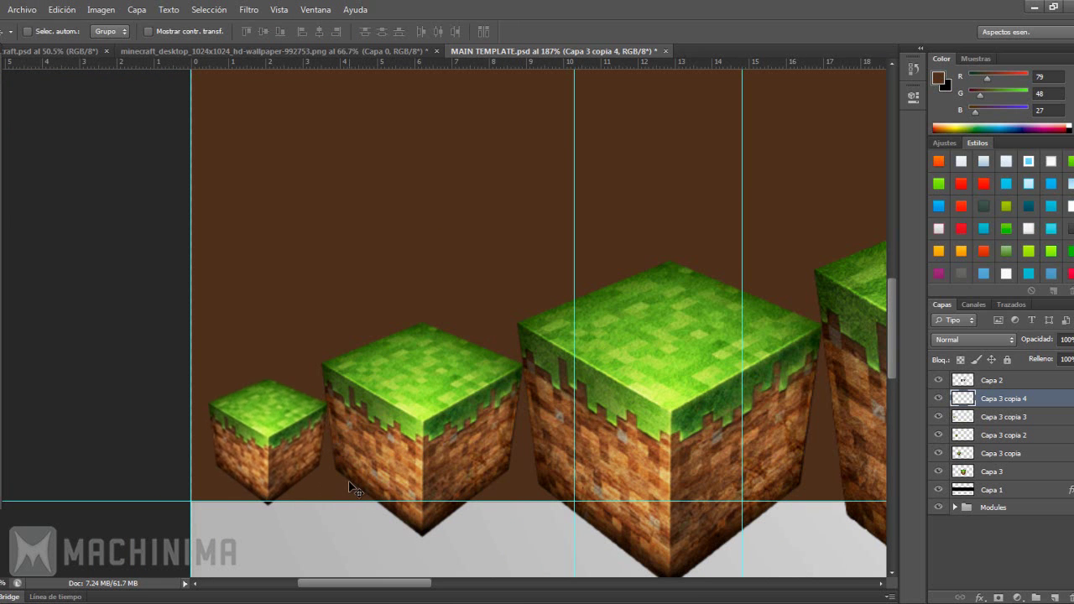
pyautogui.press('Down')
pyautogui.press('Down')
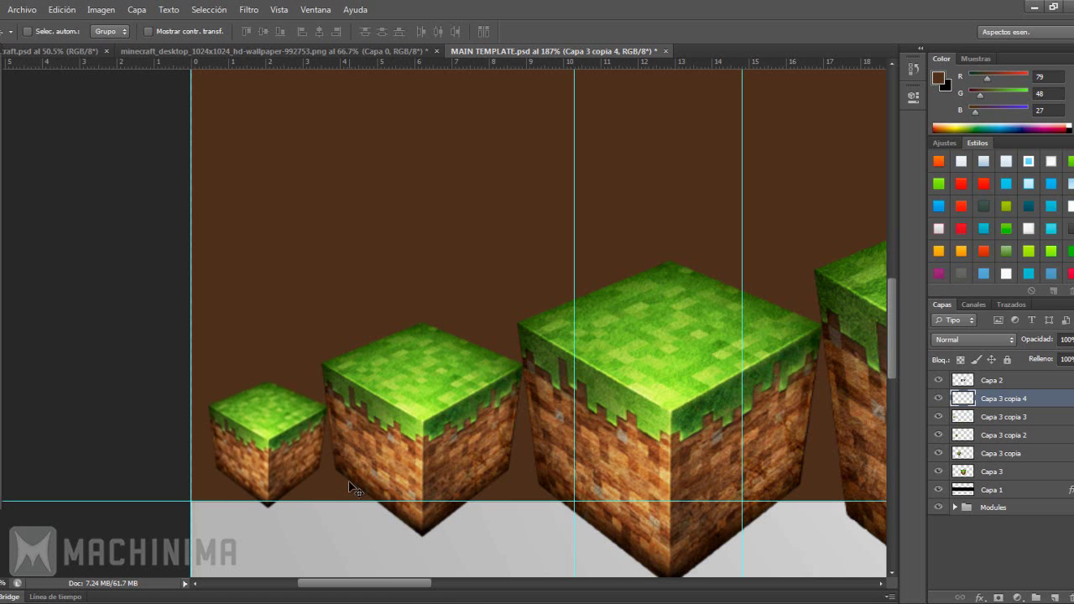
pyautogui.scroll(-1, 394, 436)
pyautogui.scroll(-3, 411, 399)
pyautogui.scroll(-3, 391, 403)
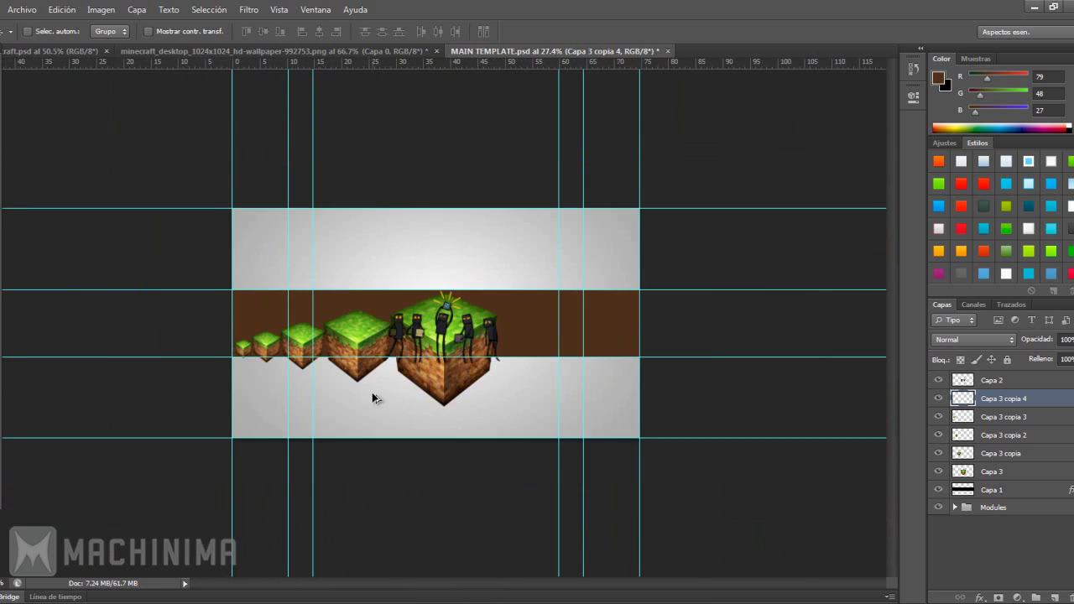
pyautogui.scroll(-2, 385, 373)
pyautogui.scroll(3, 394, 390)
pyautogui.scroll(-2, 375, 372)
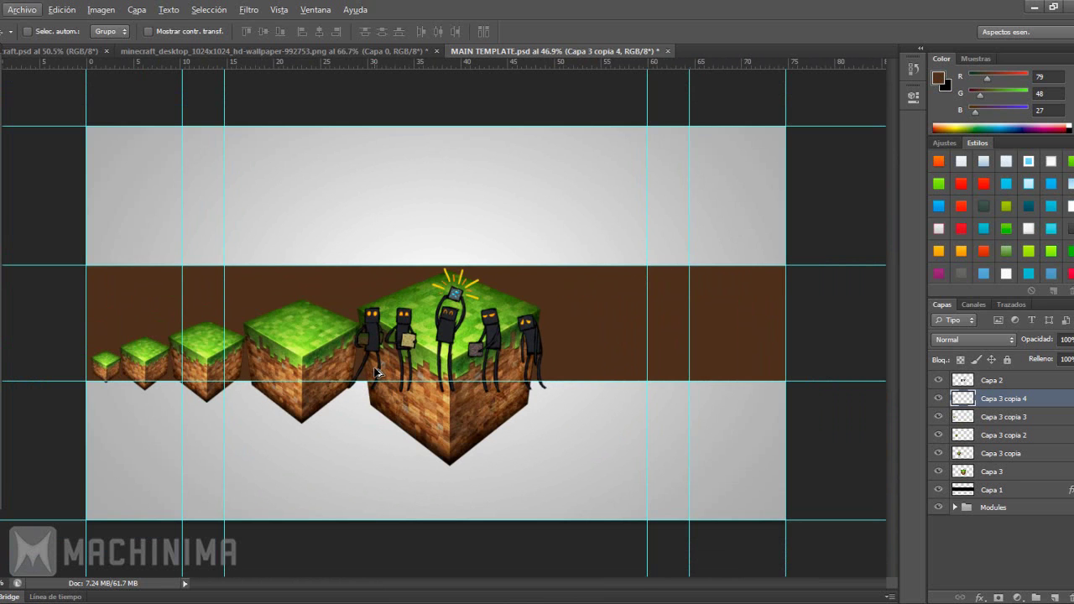
pyautogui.scroll(2, 375, 371)
pyautogui.moveTo(558, 582); pyautogui.dragTo(501, 569)
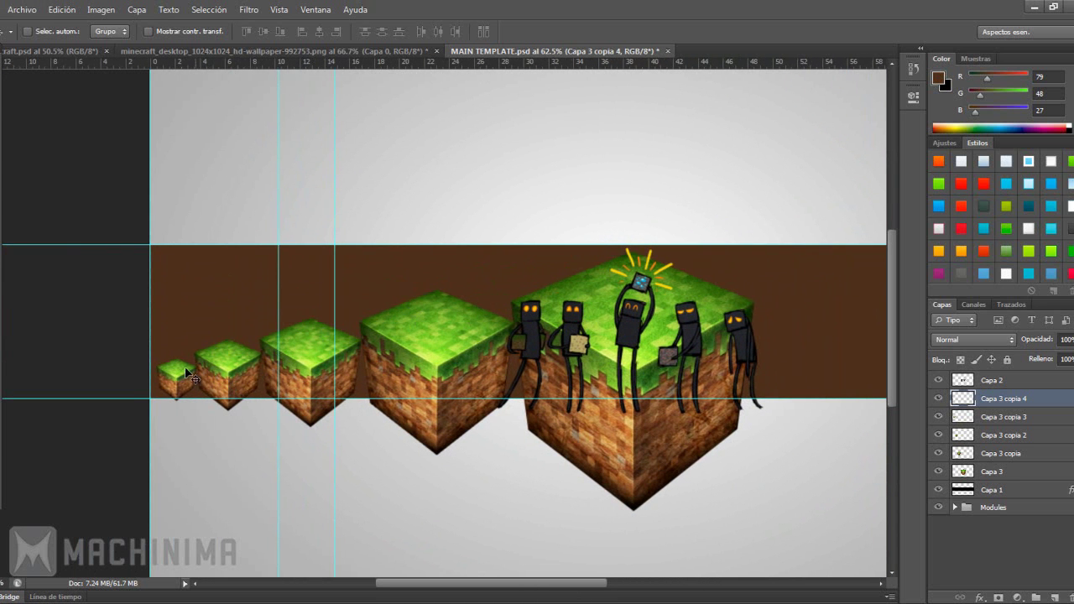
# Compare with the reference banner and grass wallpaper, then return to MAIN TEMPLATE
pyautogui.click(66, 53)
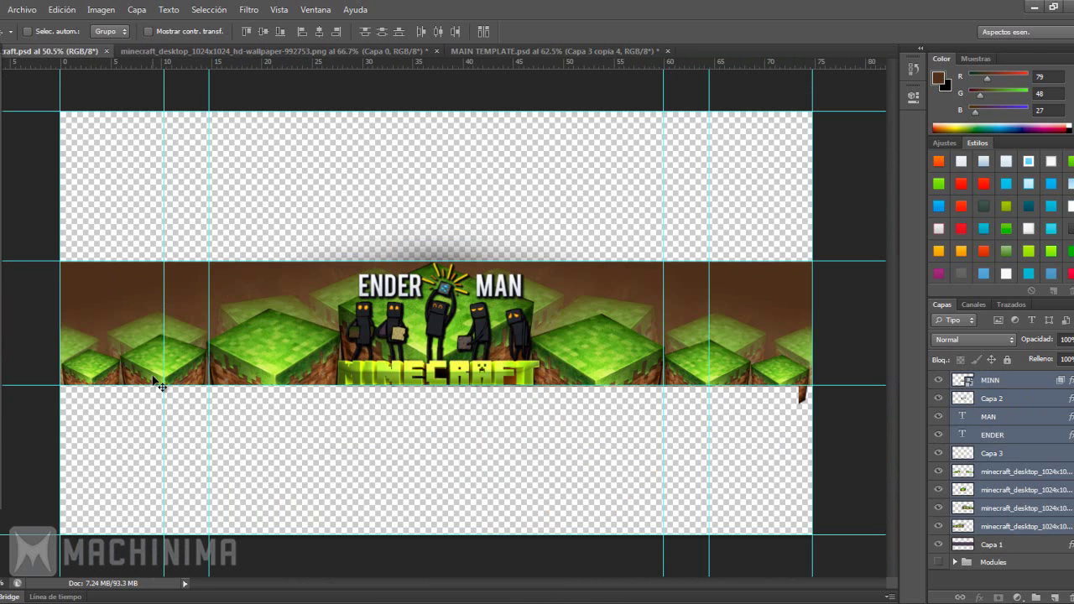
pyautogui.click(261, 50)
pyautogui.click(528, 52)
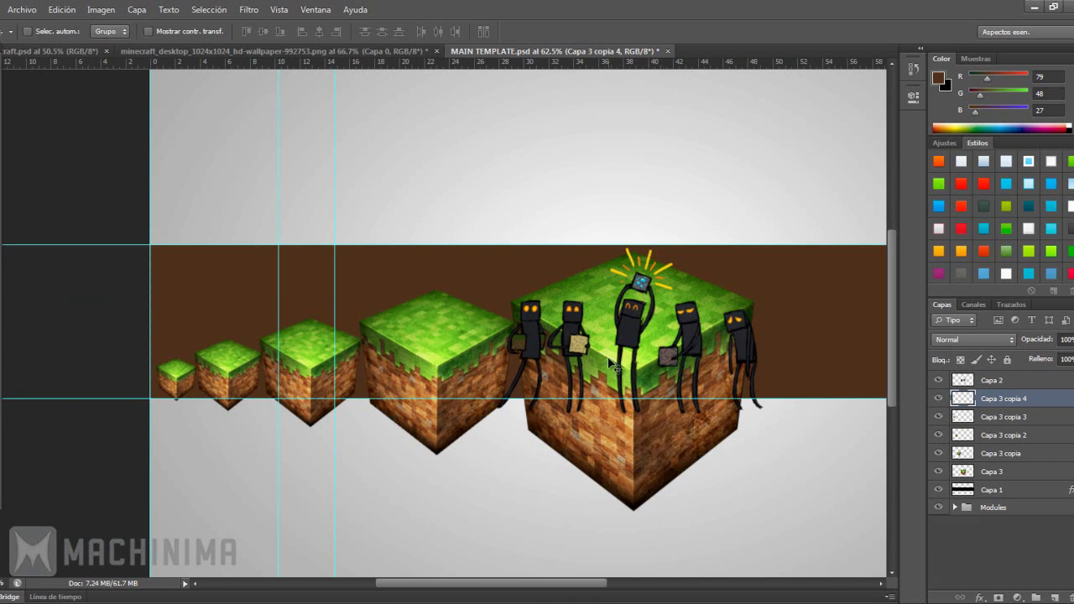
pyautogui.scroll(2, 578, 359)
pyautogui.scroll(-3, 470, 386)
pyautogui.scroll(2, 379, 413)
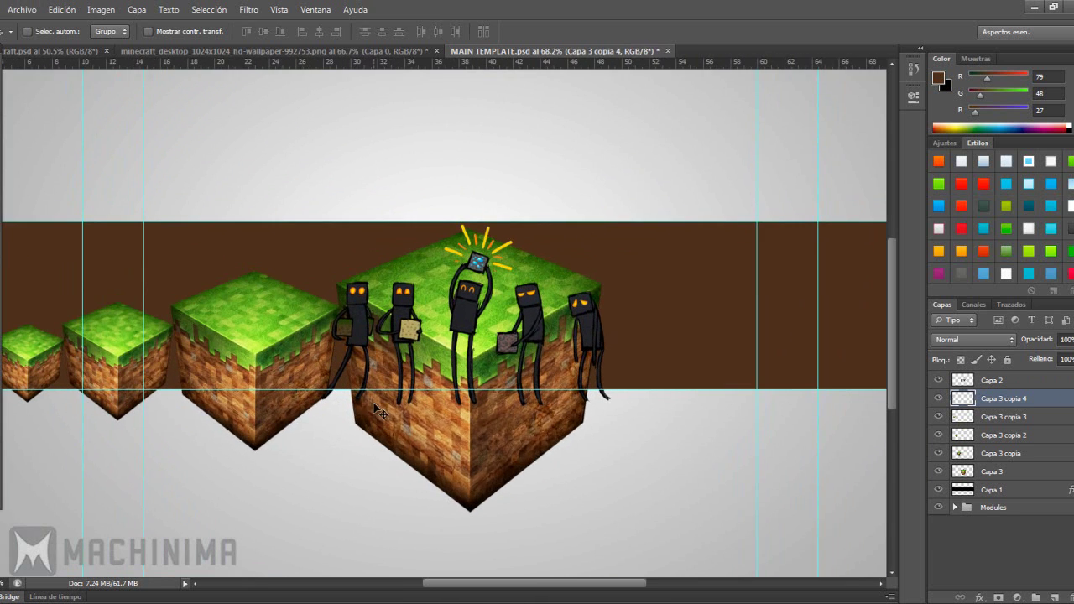
pyautogui.hscroll(-2, 379, 412)
# Merge the four small cube layers, Capa 3 copia to Capa 3 copia 4, into one layer
pyautogui.click(974, 454)
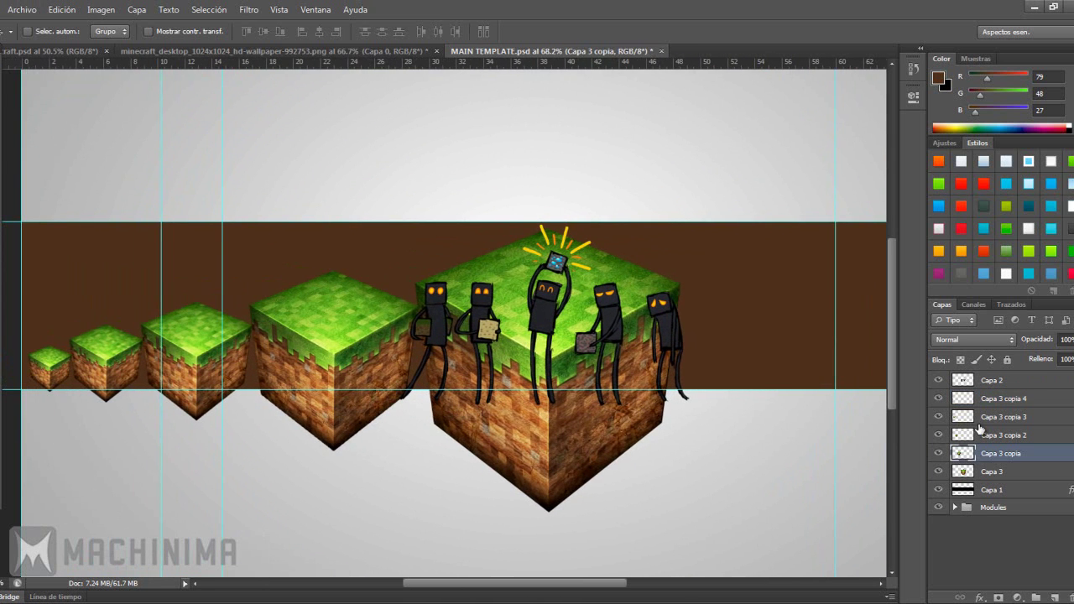
pyautogui.scroll(-2, 528, 386)
pyautogui.click(1000, 399)
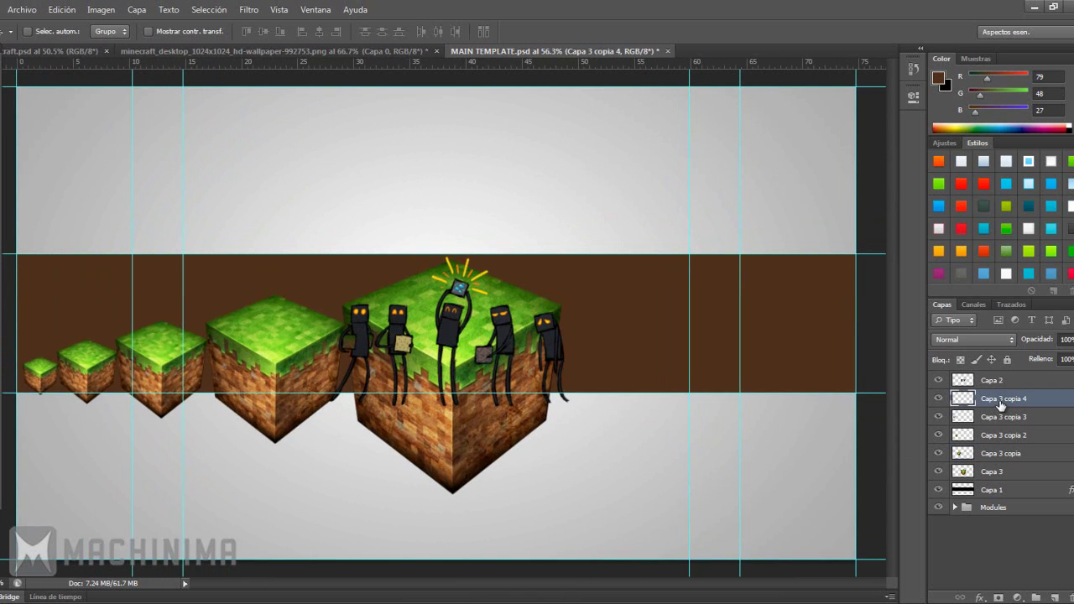
pyautogui.click(938, 400)
pyautogui.keyDown('shift'); pyautogui.click(986, 453); pyautogui.keyUp('shift')
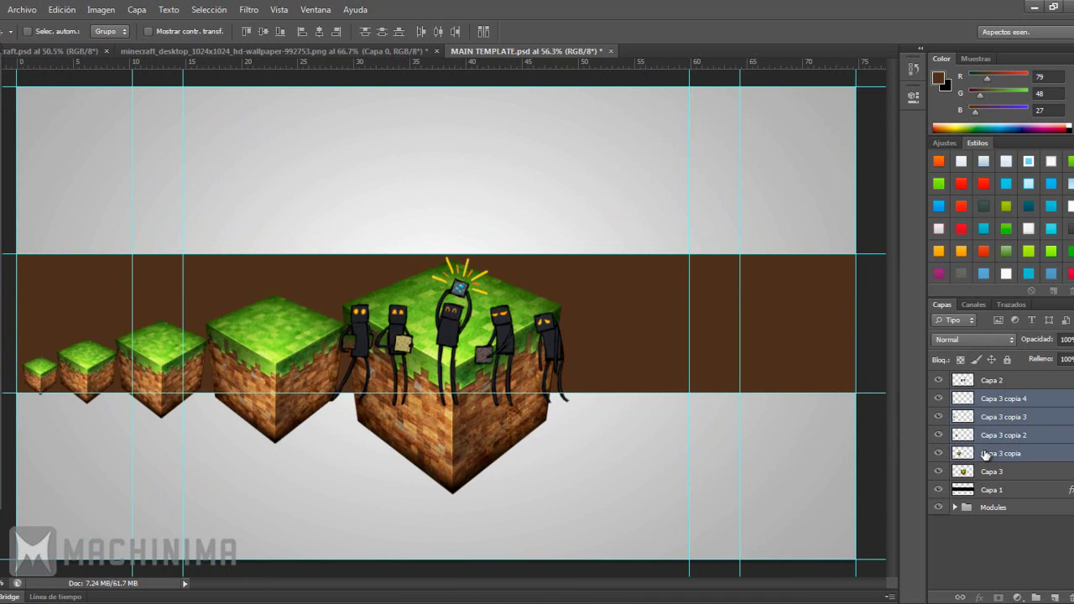
pyautogui.hotkey('ctrl', 'e')
pyautogui.click(938, 399)
pyautogui.click(939, 400)
# Settle the merged cube row's position and duplicate it as Capa 3 copia 5
pyautogui.scroll(1, 339, 361)
pyautogui.hscroll(-2, 343, 370)
pyautogui.moveTo(343, 370); pyautogui.dragTo(339, 389)
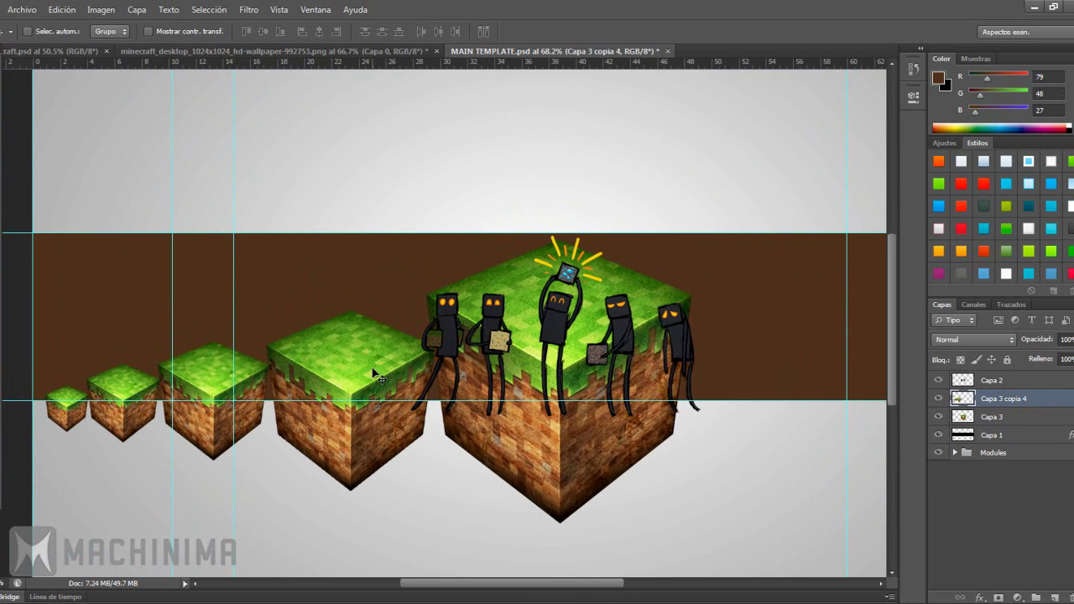
pyautogui.press('Up')
pyautogui.press('Up')
pyautogui.press('Up')
pyautogui.press('Up')
pyautogui.press('Up')
pyautogui.press('Up')
pyautogui.press('Up')
pyautogui.press('Down')
pyautogui.scroll(-3, 525, 369)
pyautogui.scroll(2, 418, 354)
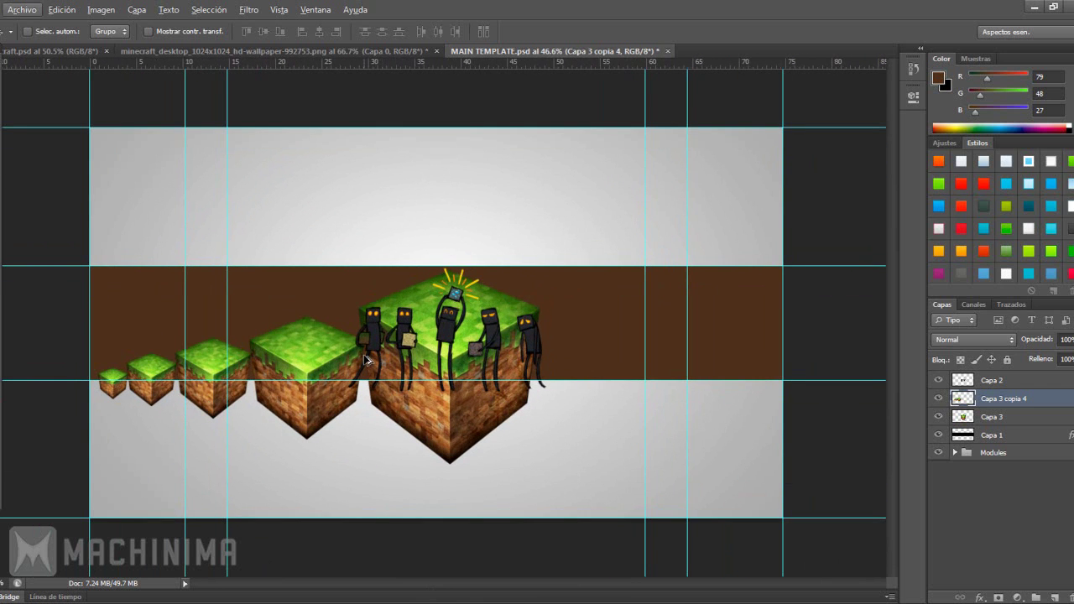
pyautogui.hotkey('alt', 'Up')
# Flip the duplicated cube row horizontally and move it to the right of the Endermen
pyautogui.hotkey('ctrl', 't')
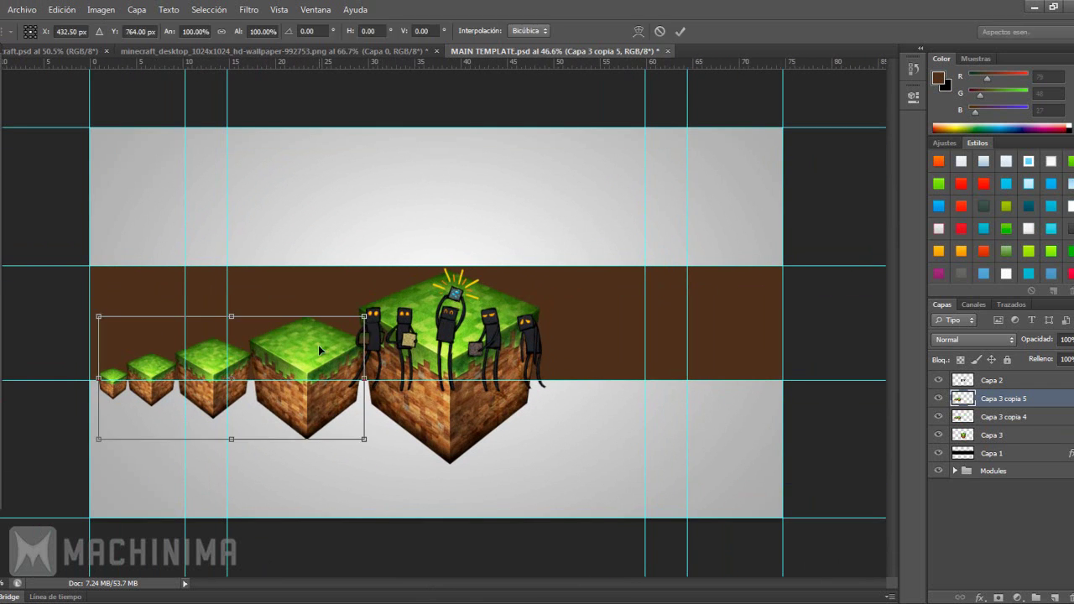
pyautogui.rightClick(313, 348)
pyautogui.click(376, 552)
pyautogui.press('Return')
pyautogui.moveTo(306, 374); pyautogui.dragTo(714, 375)
pyautogui.scroll(3, 622, 362)
pyautogui.moveTo(621, 362); pyautogui.dragTo(653, 375)
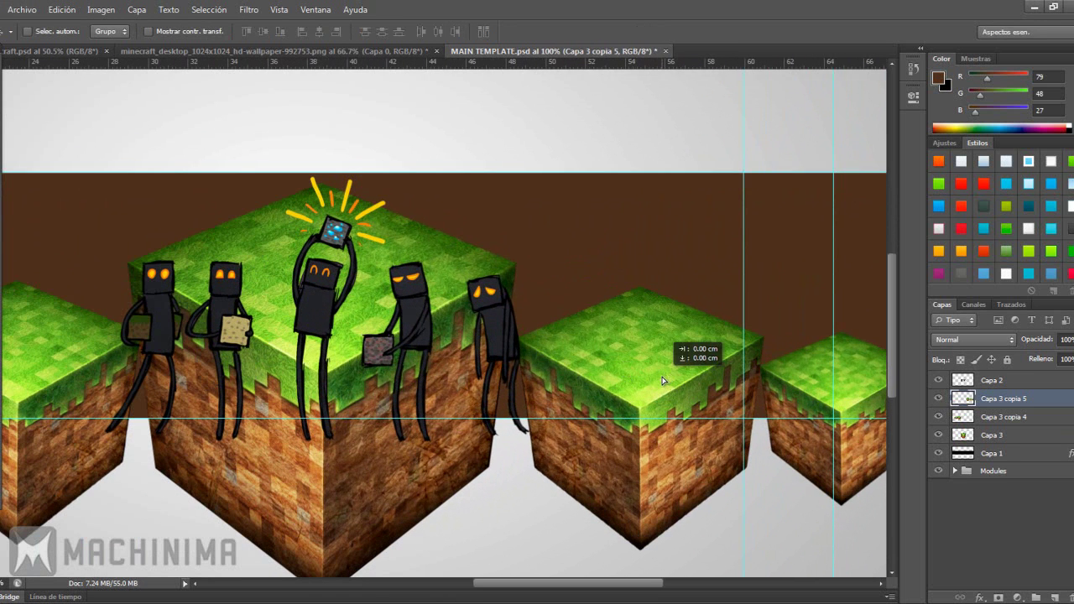
pyautogui.scroll(-4, 654, 375)
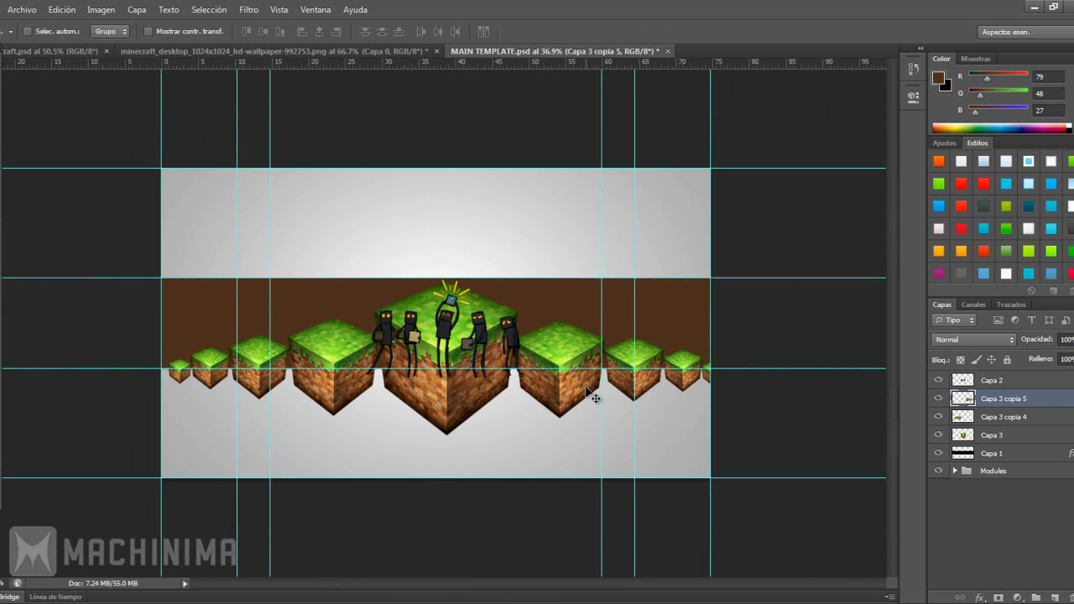
pyautogui.scroll(3, 590, 395)
# Merge the mirrored row with the left cube row into one layer
pyautogui.keyDown('ctrl'); pyautogui.click(986, 417); pyautogui.keyUp('ctrl')
pyautogui.hotkey('ctrl', 'e')
pyautogui.scroll(-2, 415, 356)
pyautogui.scroll(2, 509, 367)
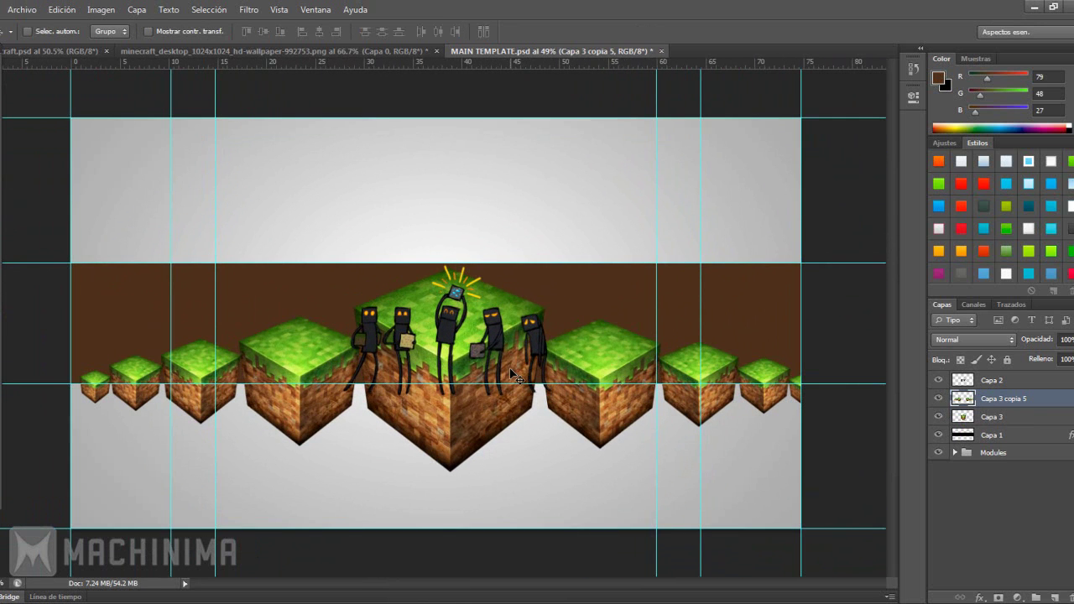
# Select only the merged cube-row layer, then view the raft.psd reference banner
pyautogui.keyDown('ctrl'); pyautogui.click(990, 417); pyautogui.keyUp('ctrl')
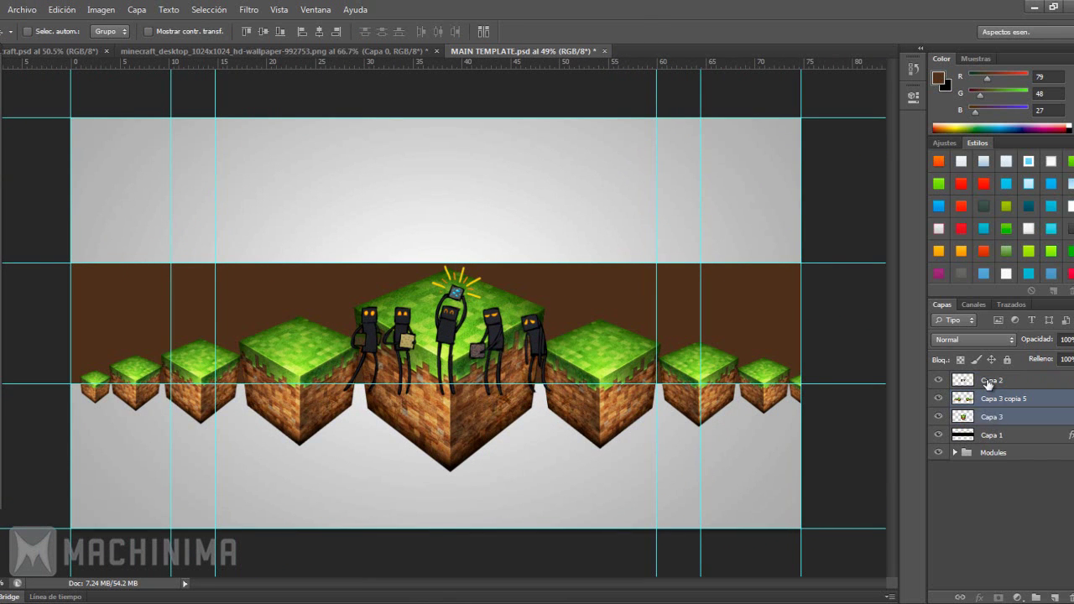
pyautogui.keyDown('ctrl'); pyautogui.click(990, 417); pyautogui.keyUp('ctrl')
pyautogui.keyDown('ctrl'); pyautogui.click(989, 382); pyautogui.keyUp('ctrl')
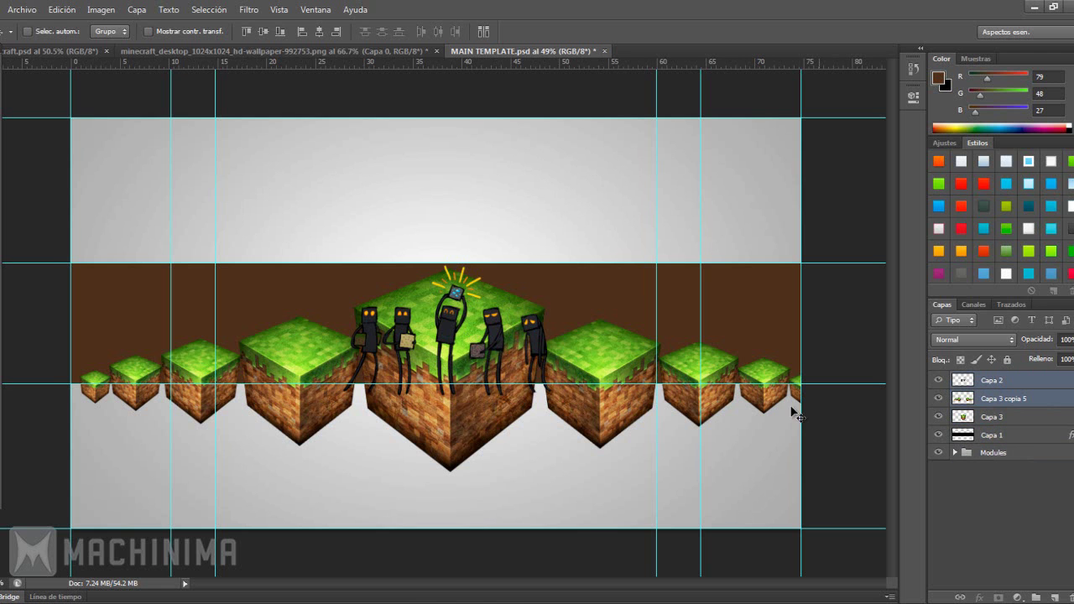
pyautogui.scroll(-2, 495, 423)
pyautogui.scroll(3, 435, 402)
pyautogui.scroll(-3, 435, 401)
pyautogui.scroll(2, 435, 401)
pyautogui.click(971, 397)
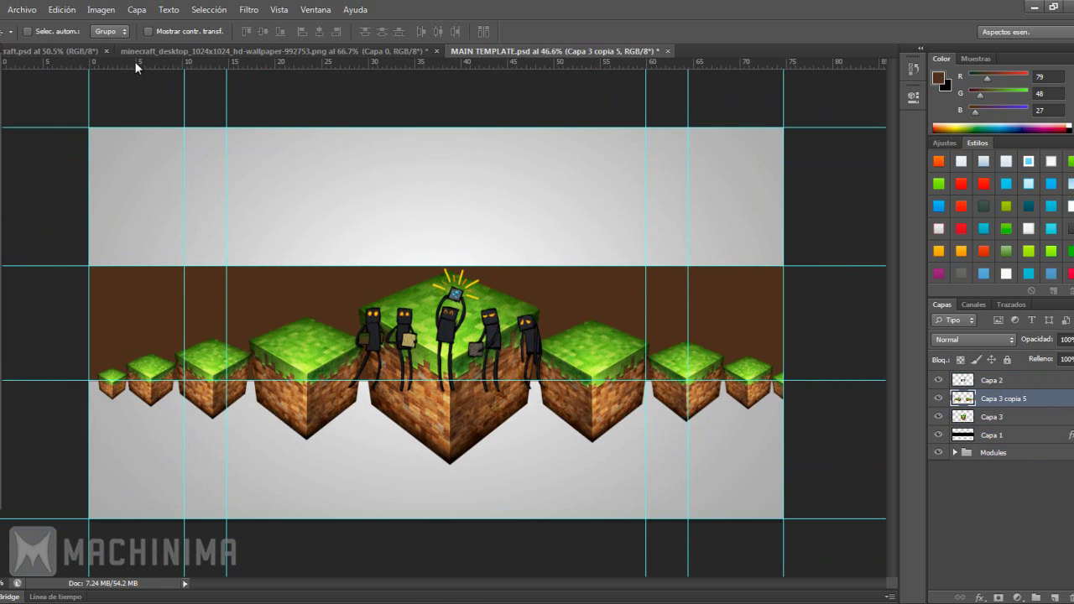
pyautogui.click(90, 52)
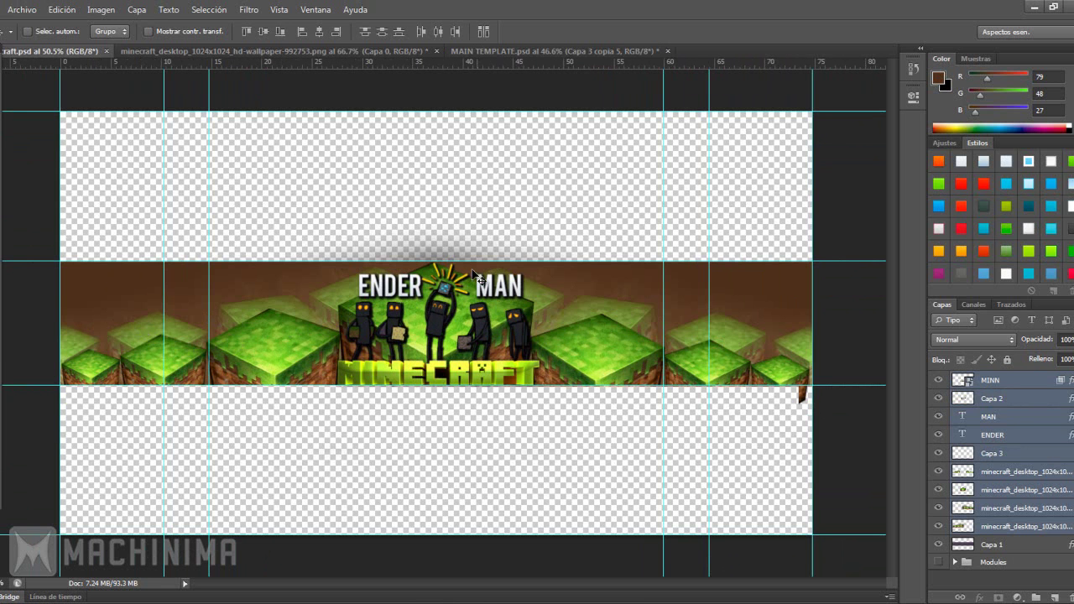
# Select the cube rows layer Capa 3 copia 5 in the MAIN TEMPLATE banner
pyautogui.click(370, 51)
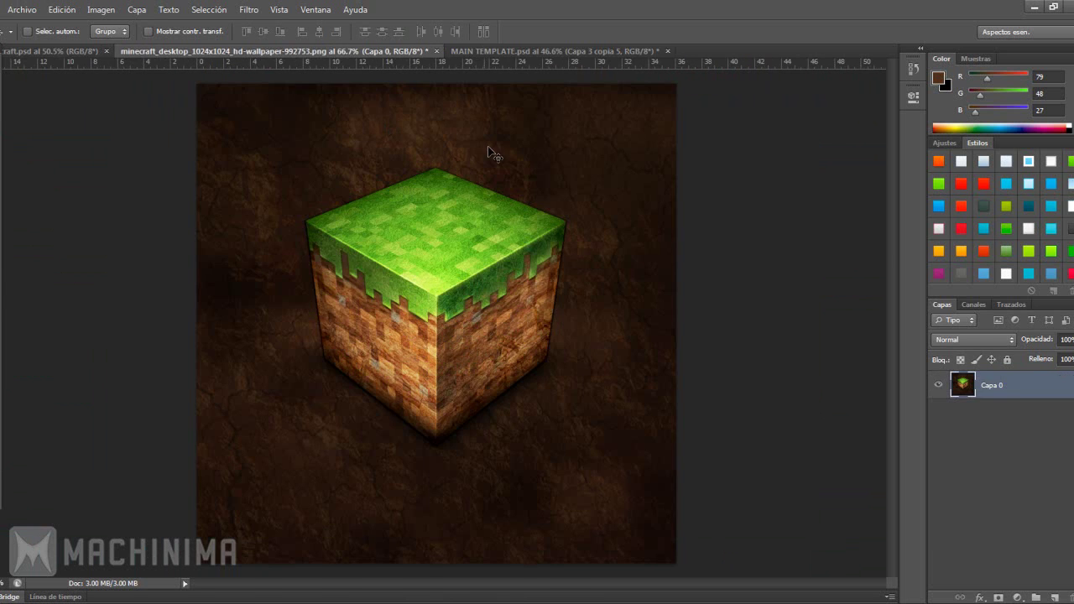
pyautogui.click(538, 50)
pyautogui.click(957, 417)
pyautogui.click(969, 399)
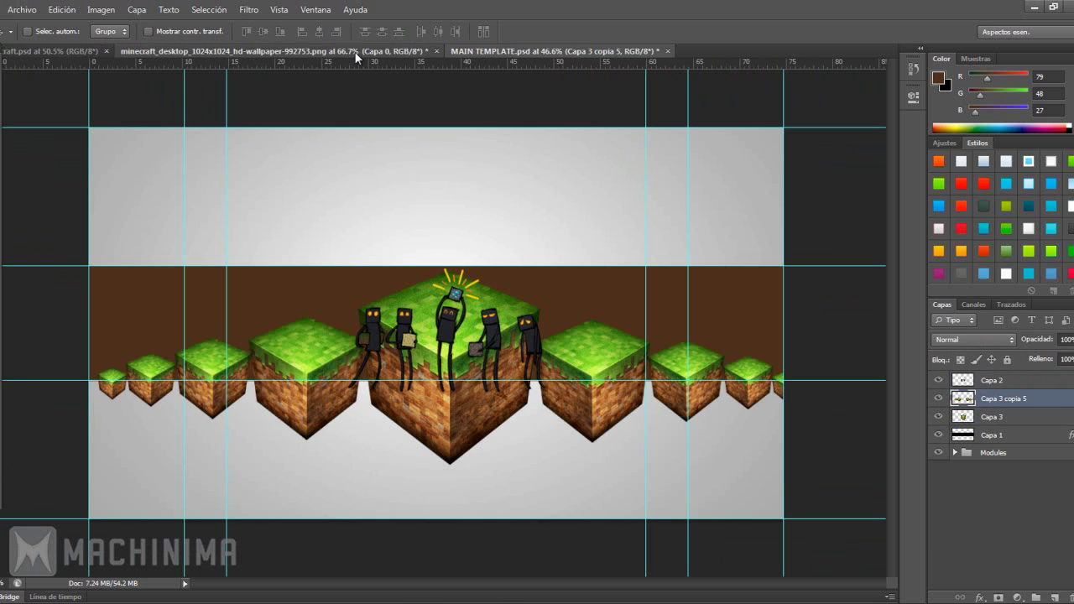
# Copy the minecraft_desktop grass-cube image into the banner beneath Capa 3, nudged right and up
pyautogui.click(357, 52)
pyautogui.moveTo(445, 196)
pyautogui.mouseDown()
pyautogui.moveTo(506, 53)
pyautogui.moveTo(645, 306)
pyautogui.mouseUp()
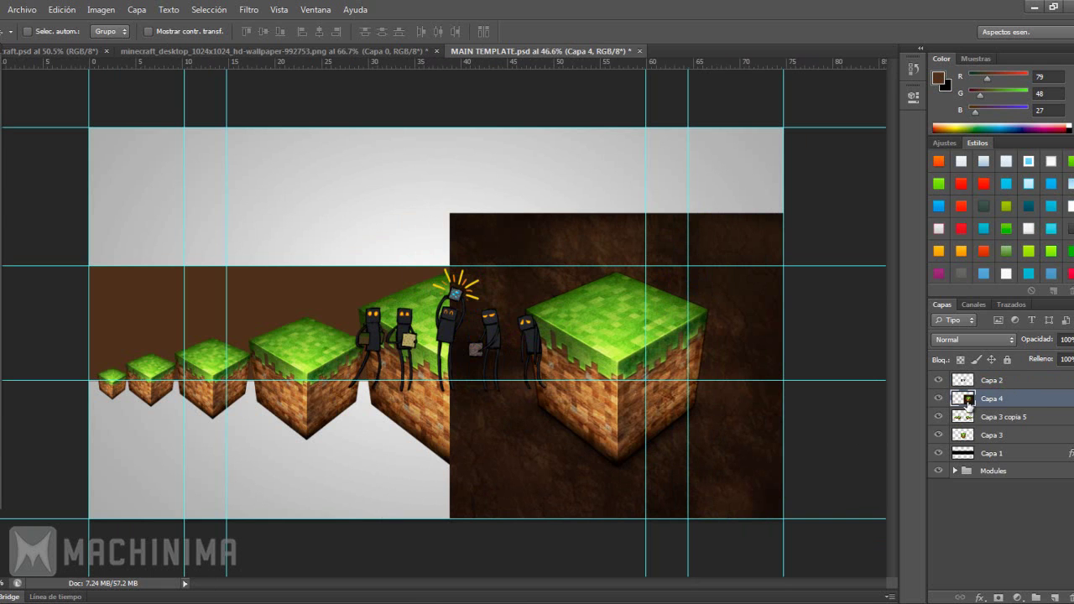
pyautogui.moveTo(969, 404); pyautogui.dragTo(969, 443)
pyautogui.moveTo(647, 373); pyautogui.dragTo(686, 354)
# Scale the grass-cube image to about 59.86%, then delete that layer
pyautogui.hotkey('ctrl', 't')
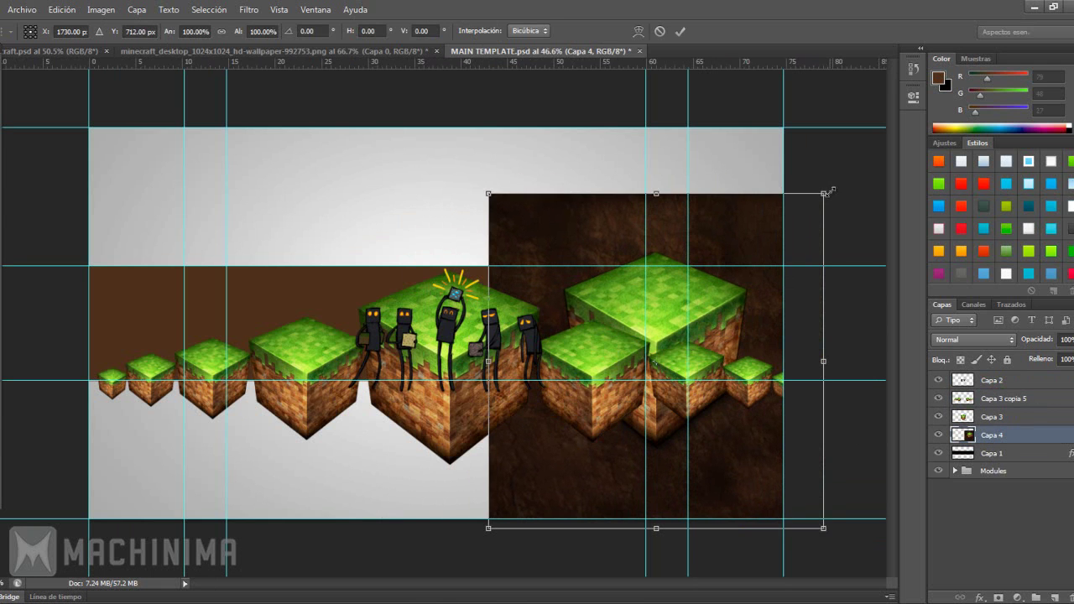
pyautogui.moveTo(829, 192); pyautogui.dragTo(757, 262)
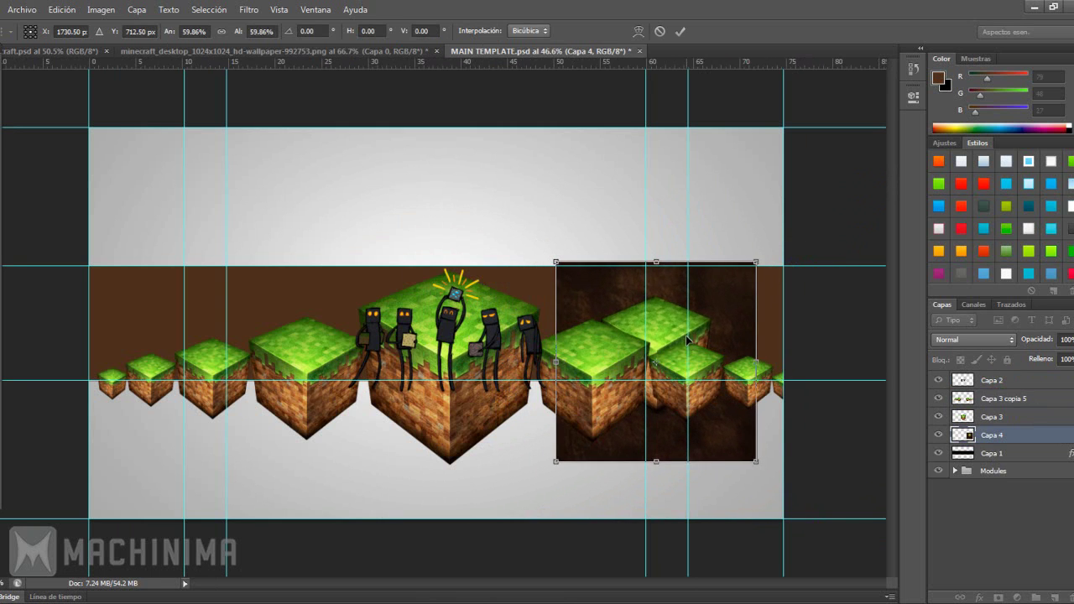
pyautogui.press('Return')
pyautogui.press('Delete')
pyautogui.click(972, 399)
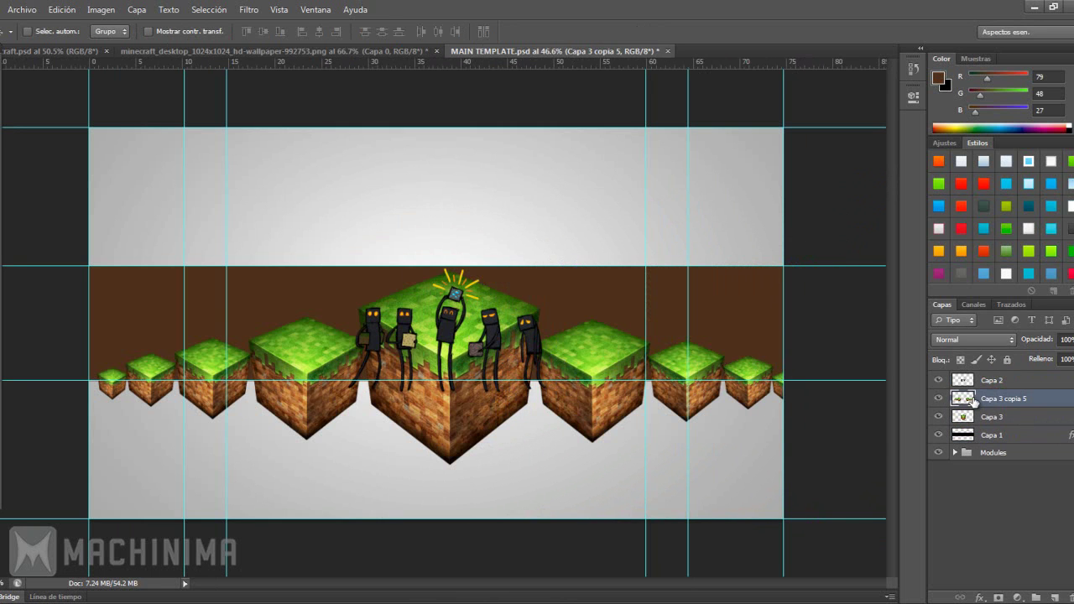
# Duplicate the side-cube layer and raise the lower copy slightly upward
pyautogui.click(938, 398)
pyautogui.hotkey('ctrl', 'j')
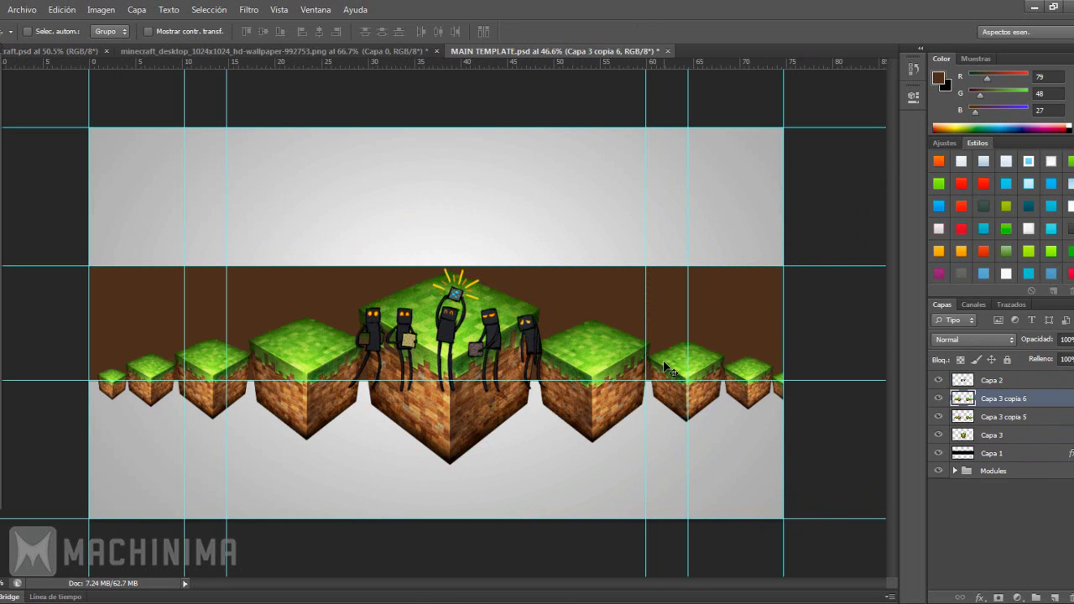
pyautogui.click(959, 415)
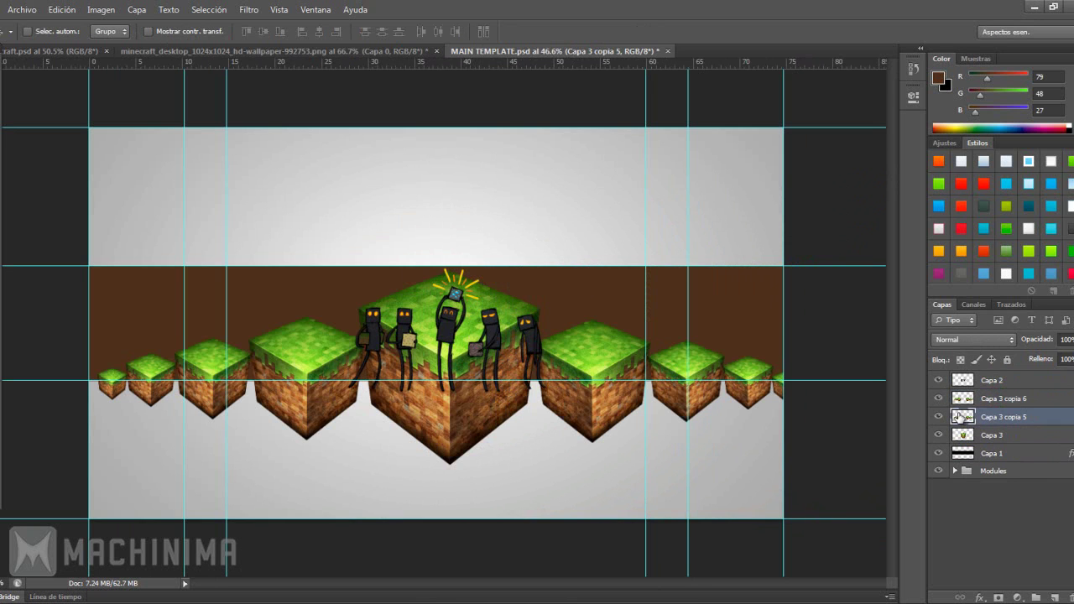
pyautogui.moveTo(553, 394); pyautogui.dragTo(568, 370)
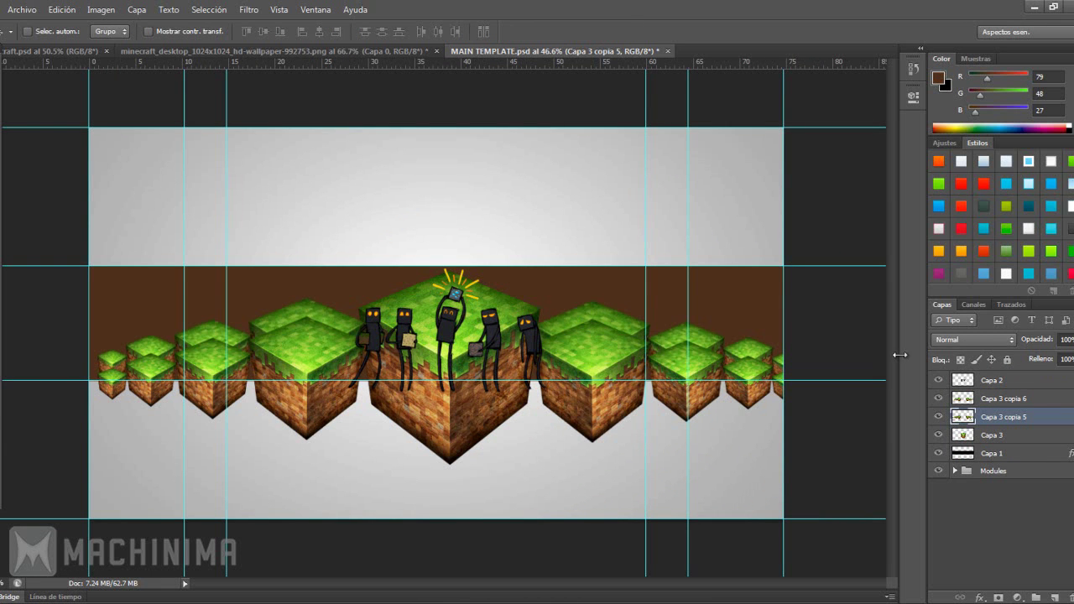
# Set the raised cube row to Exclusión blending at 57% opacity
pyautogui.click(969, 339)
pyautogui.click(961, 344)
pyautogui.press('Up')
pyautogui.press('Up')
pyautogui.press('Up')
pyautogui.press('Up')
pyautogui.press('Up')
pyautogui.press('Up')
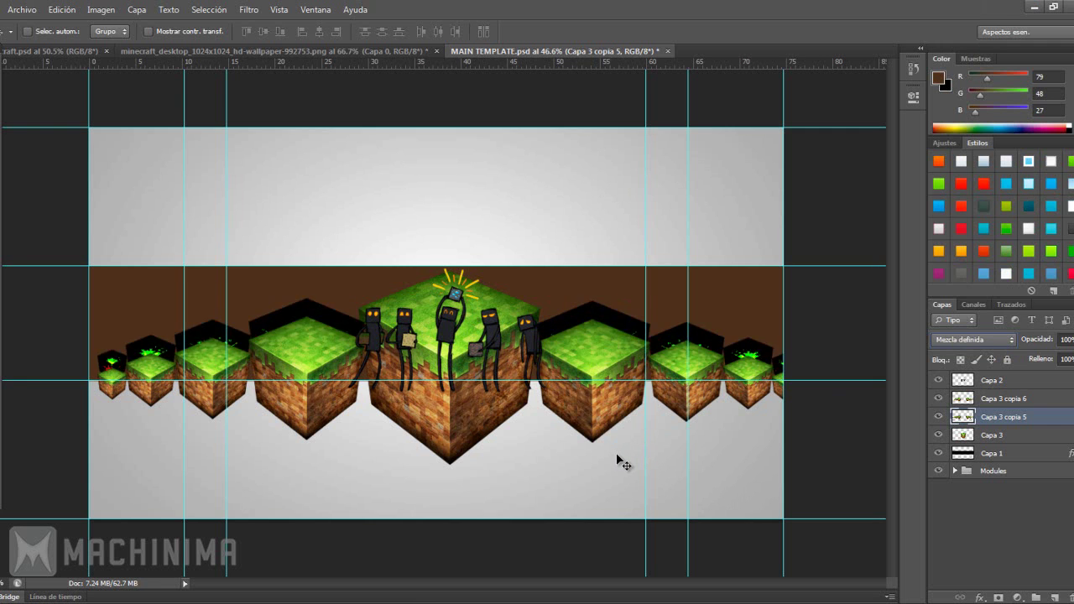
pyautogui.click(965, 340)
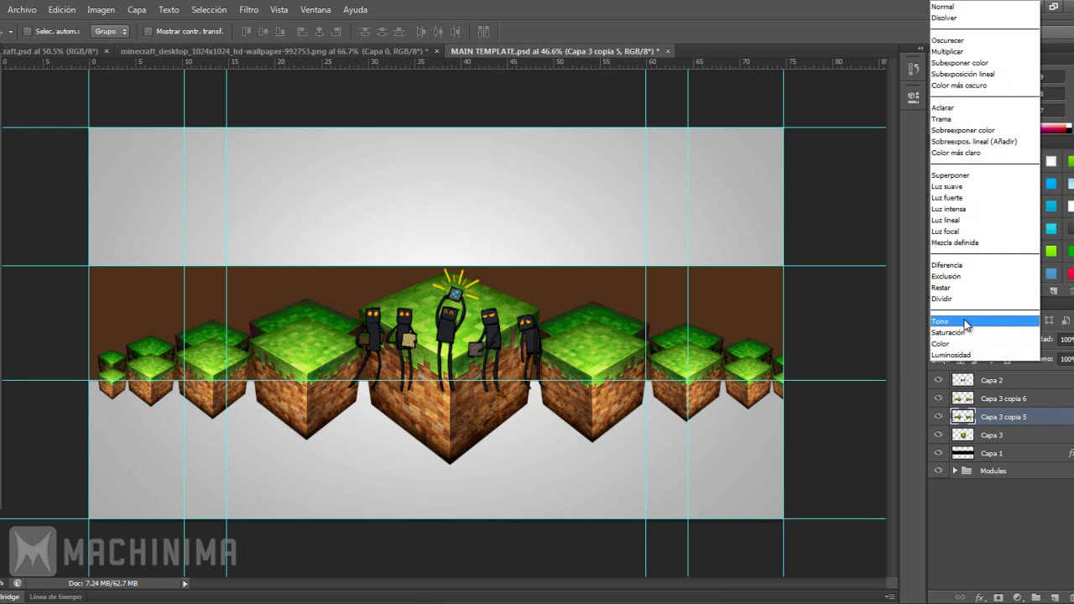
pyautogui.click(949, 276)
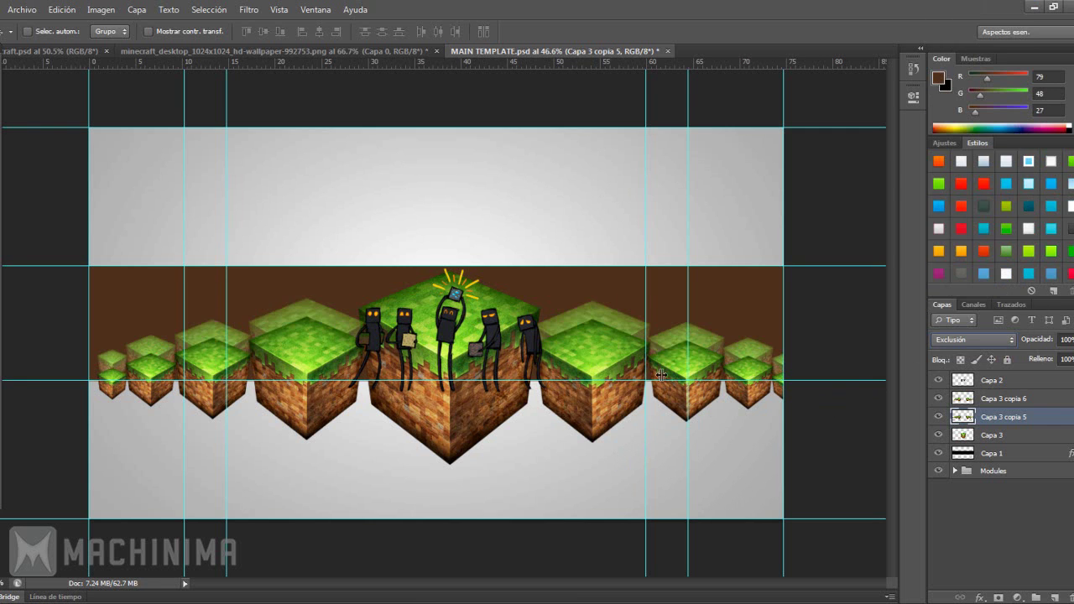
pyautogui.click(1072, 339)
pyautogui.moveTo(1073, 356); pyautogui.dragTo(1069, 356)
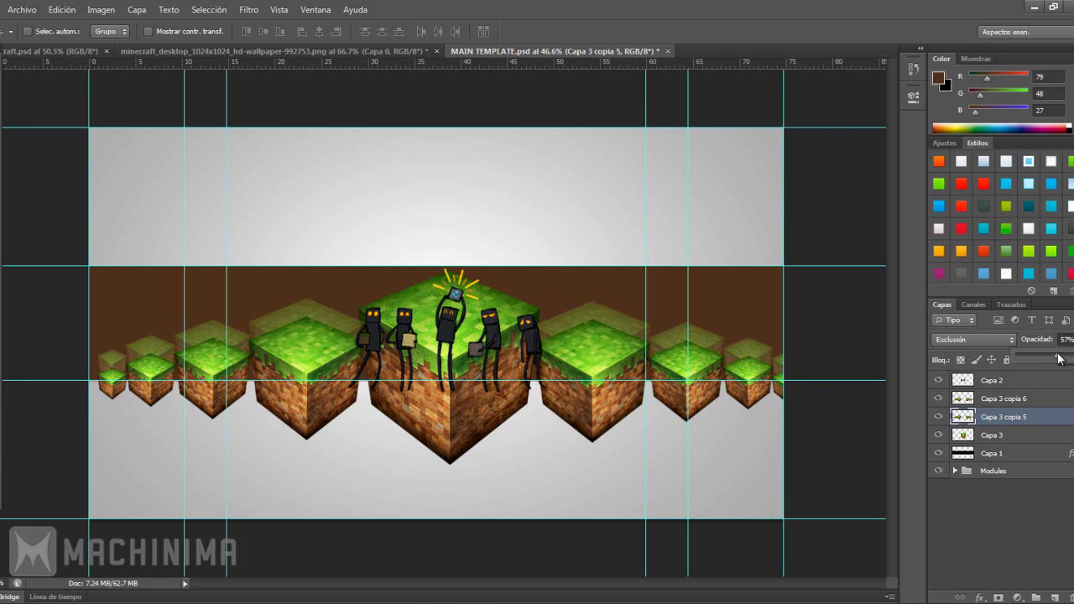
pyautogui.click(662, 312)
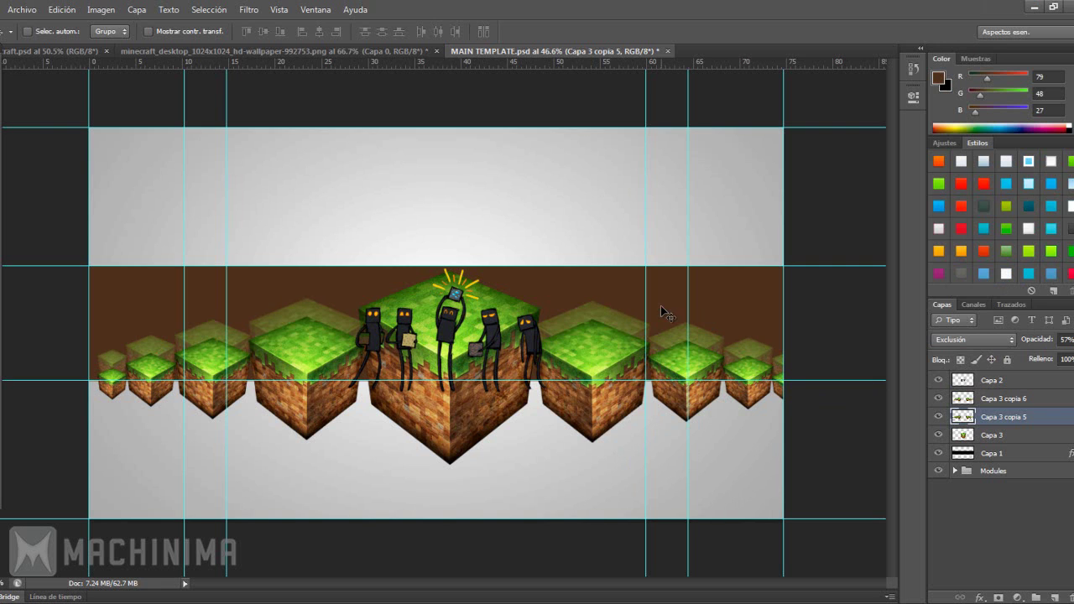
pyautogui.click(990, 400)
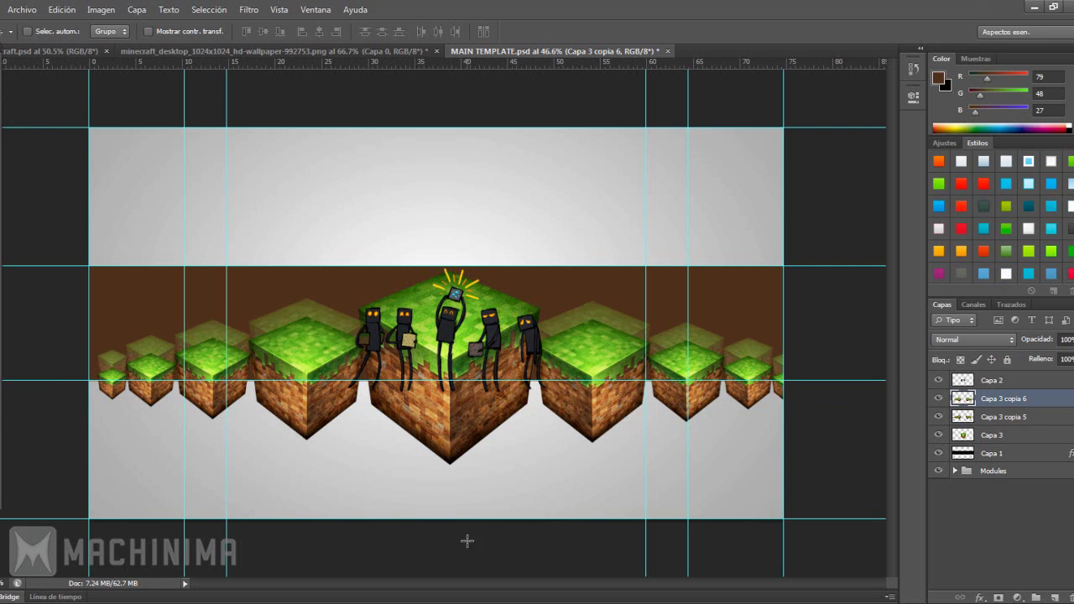
# Delete the cube rows and central cube below the brown band, then deselect
pyautogui.press('m')
pyautogui.moveTo(86, 498); pyautogui.dragTo(938, 388)
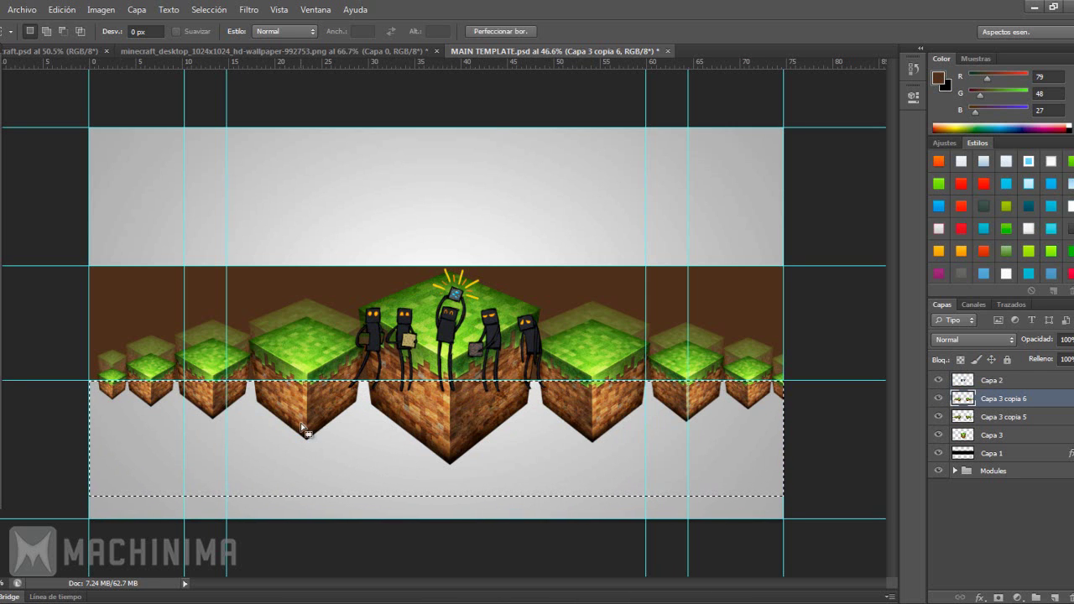
pyautogui.press('Delete')
pyautogui.click(967, 416)
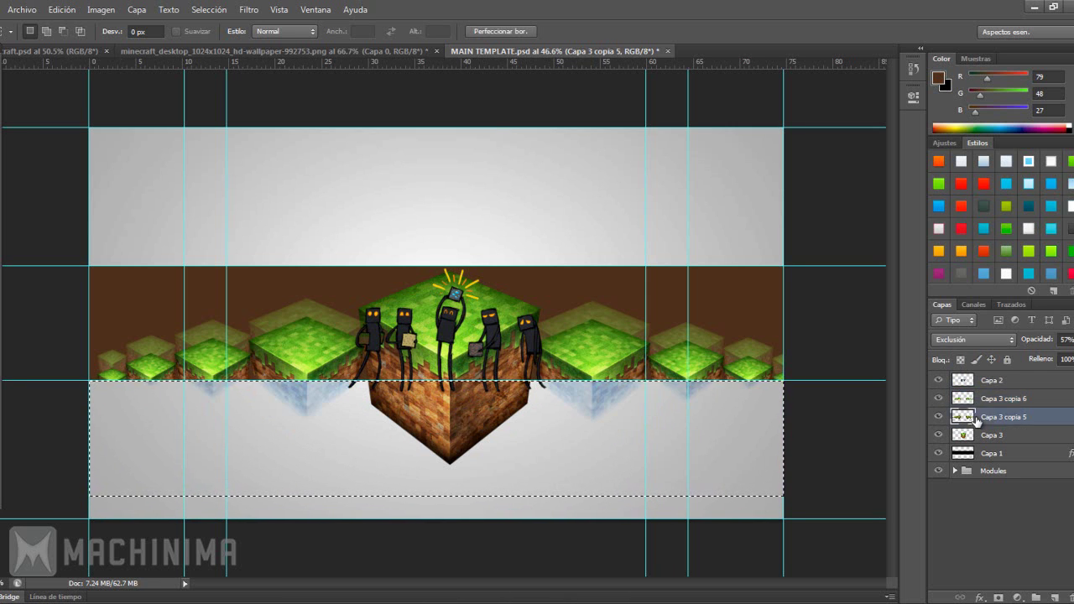
pyautogui.press('Delete')
pyautogui.click(973, 435)
pyautogui.press('Delete')
pyautogui.hotkey('ctrl', 'd')
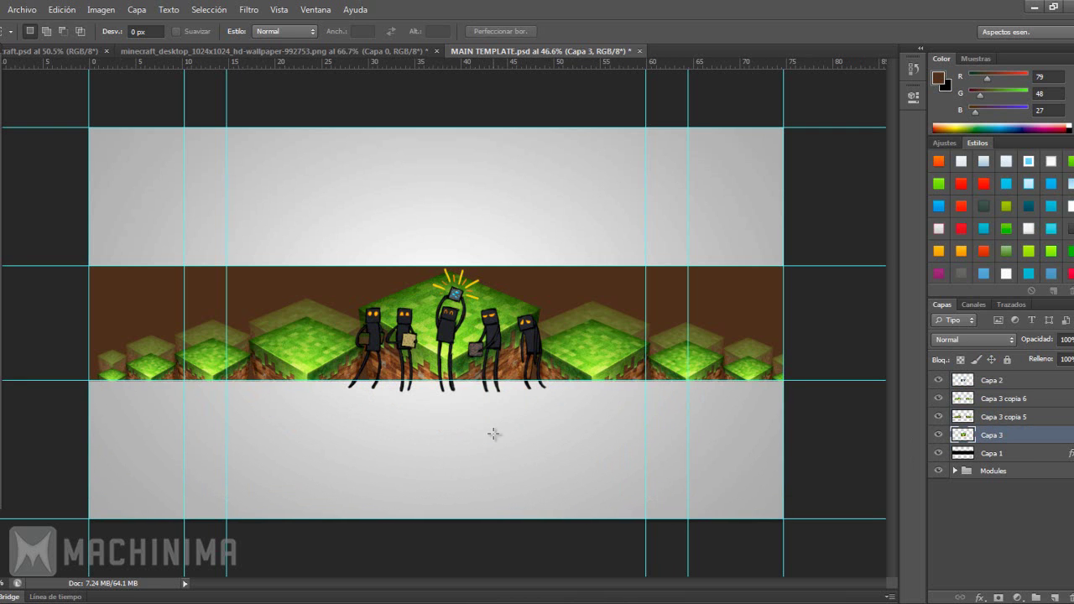
# Marquee the lower grey area on Capa 2, then clear the selection
pyautogui.click(974, 379)
pyautogui.moveTo(89, 499); pyautogui.dragTo(851, 378)
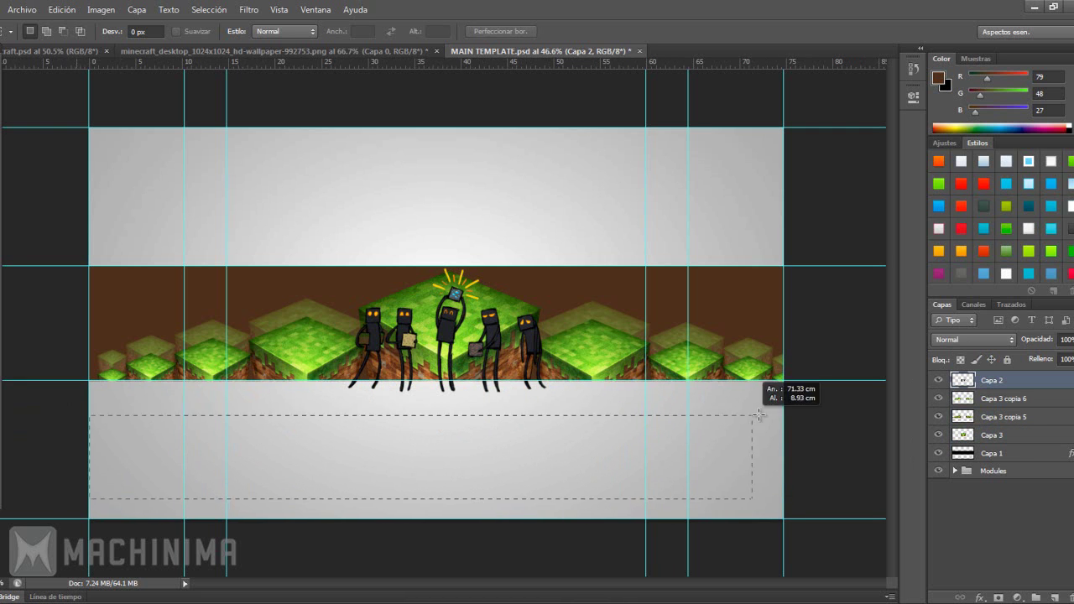
pyautogui.hotkey('ctrl', 'd')
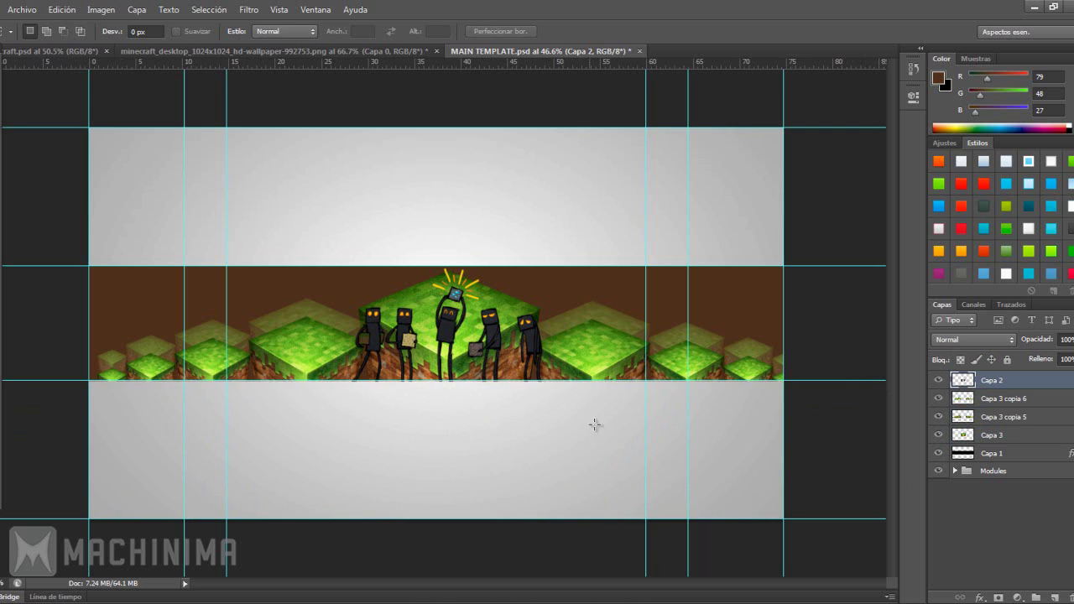
pyautogui.scroll(2, 550, 359)
pyautogui.scroll(-3, 503, 344)
pyautogui.scroll(-2, 478, 335)
pyautogui.scroll(2, 479, 335)
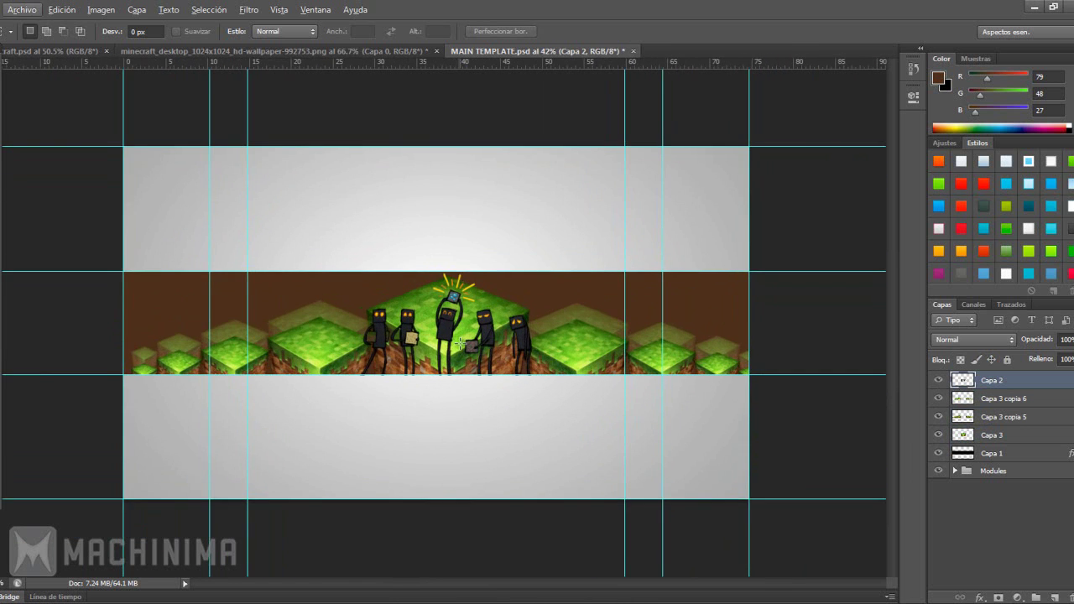
pyautogui.scroll(2, 466, 331)
pyautogui.scroll(-1, 467, 330)
pyautogui.scroll(2, 461, 327)
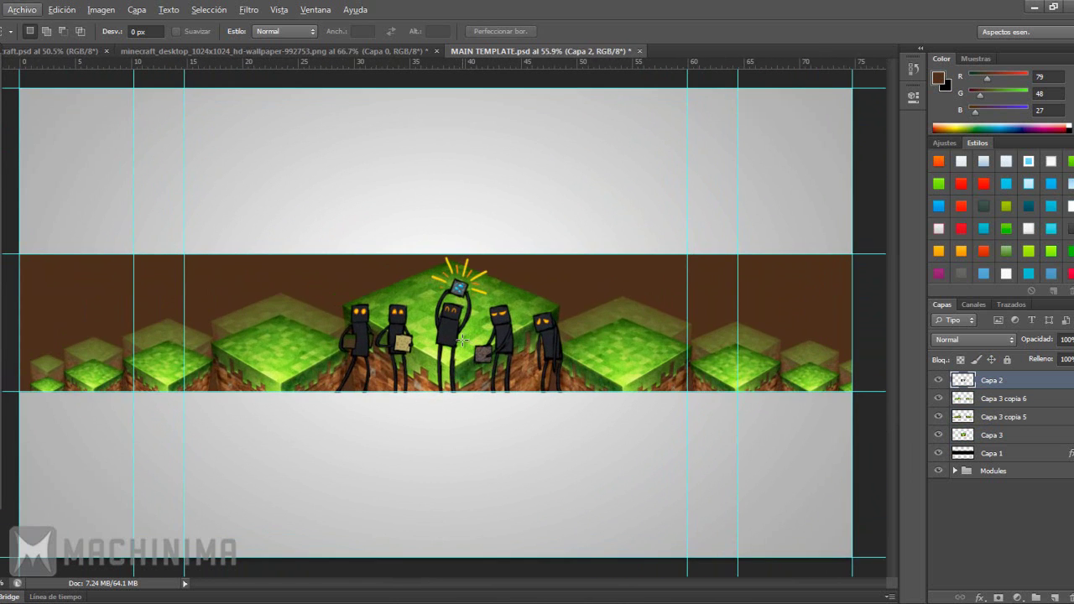
pyautogui.scroll(-1, 448, 322)
pyautogui.scroll(1, 448, 322)
pyautogui.scroll(-2, 447, 323)
pyautogui.scroll(1, 449, 335)
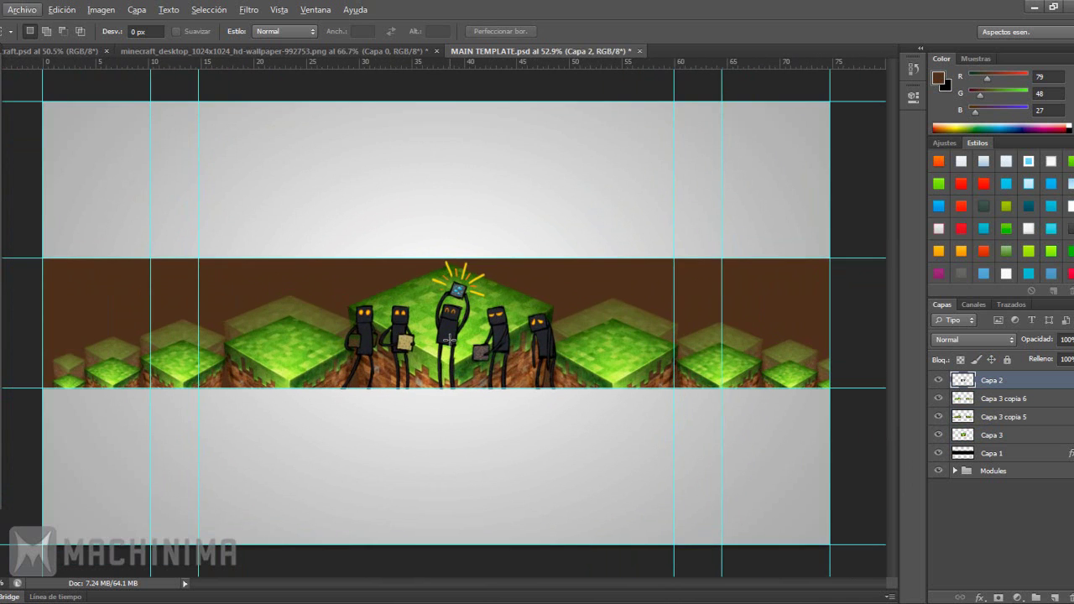
pyautogui.scroll(1, 449, 339)
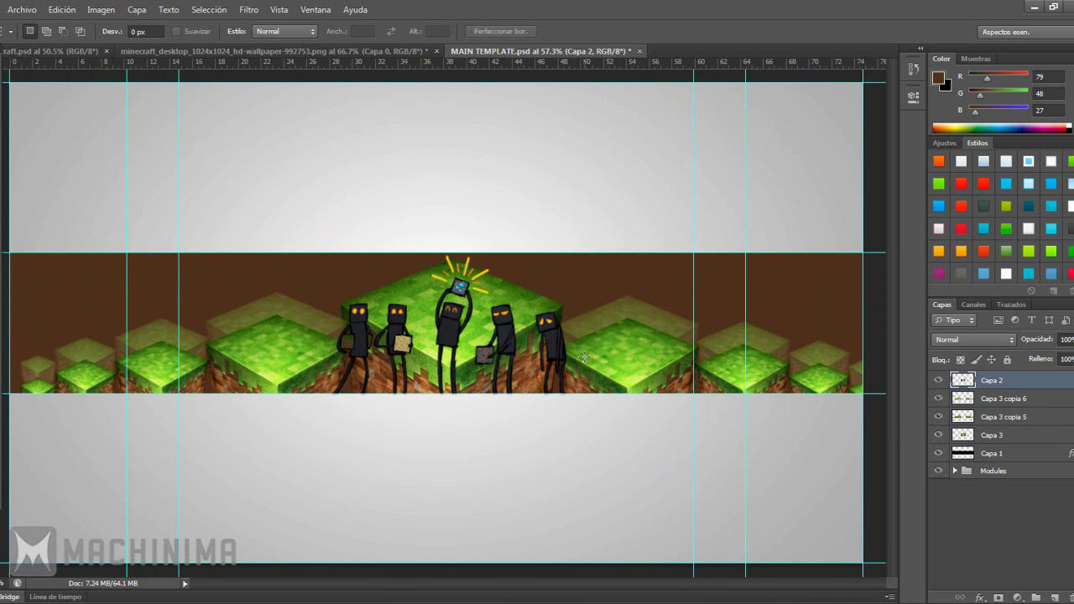
pyautogui.scroll(-5, 535, 353)
pyautogui.scroll(-1, 461, 369)
pyautogui.scroll(1, 457, 366)
pyautogui.click(62, 51)
pyautogui.click(504, 55)
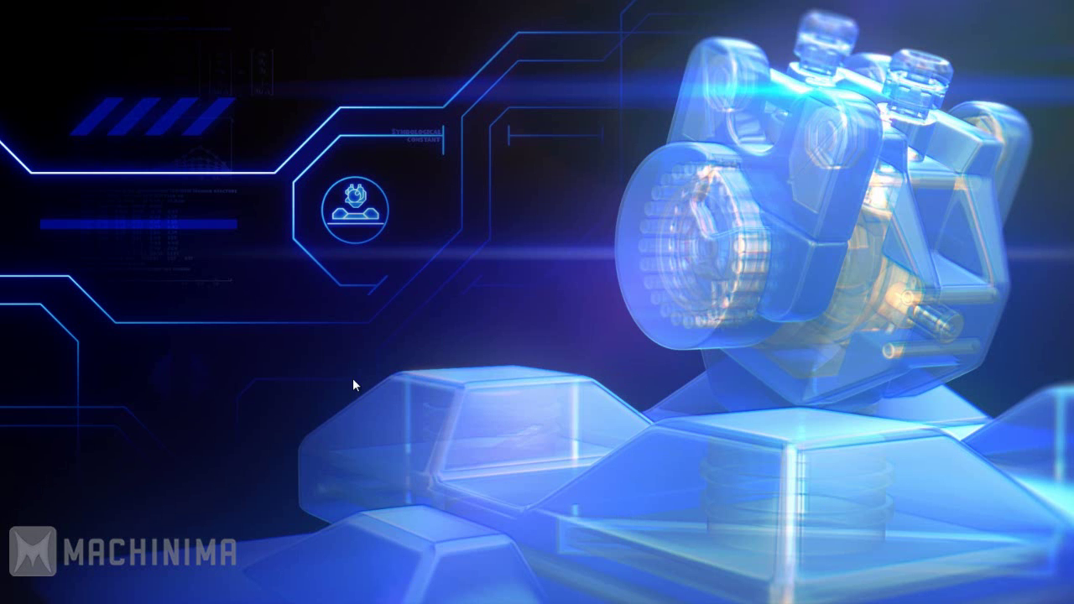
# Show the desktop icons and open Renders › Graphics resource
pyautogui.rightClick(344, 212)
pyautogui.moveTo(459, 220)
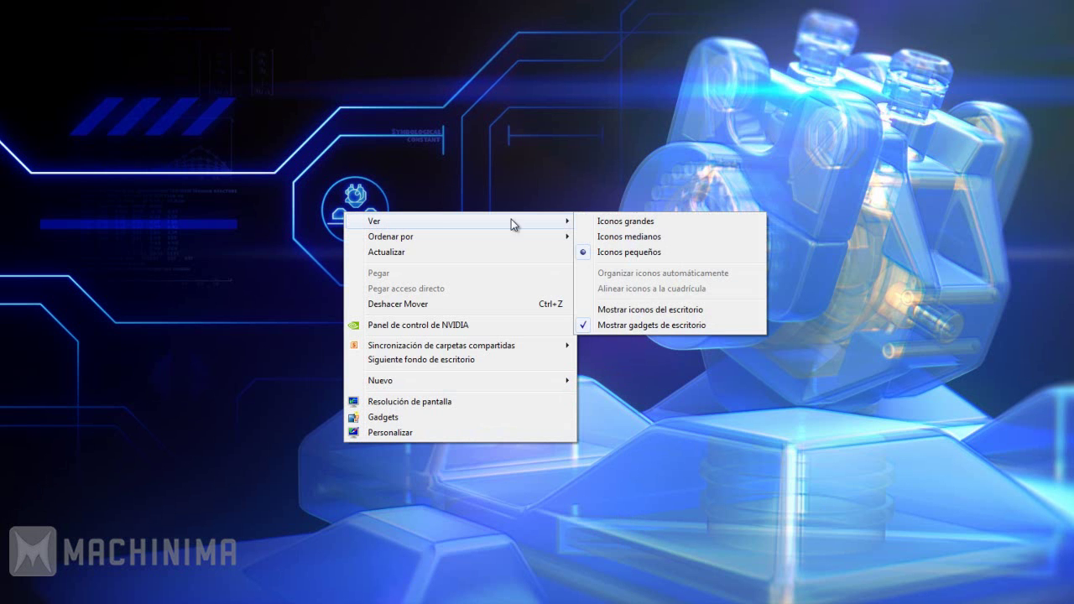
pyautogui.click(601, 310)
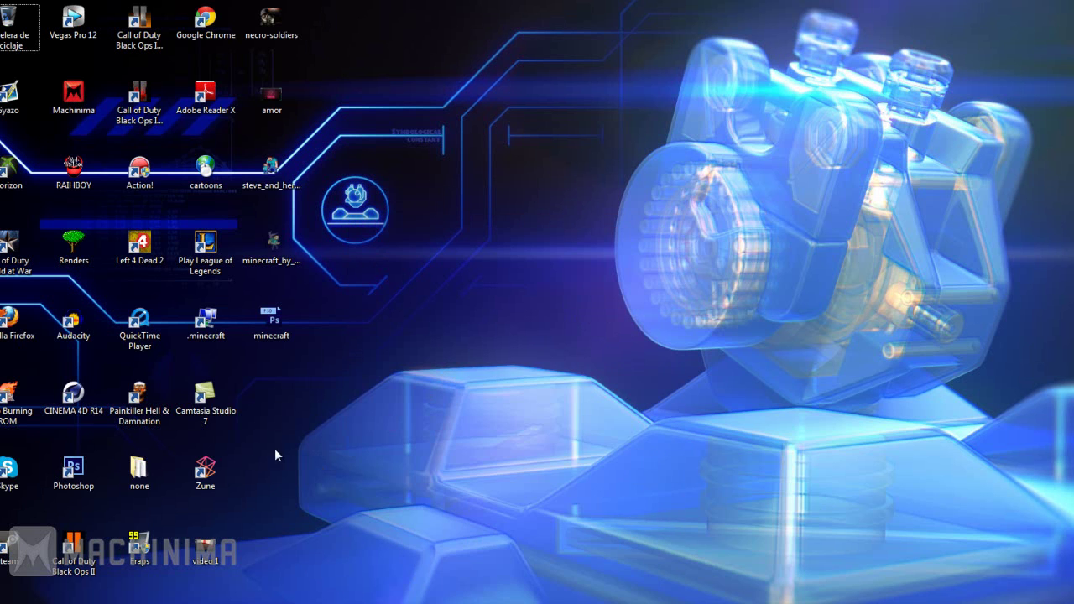
pyautogui.doubleClick(94, 267)
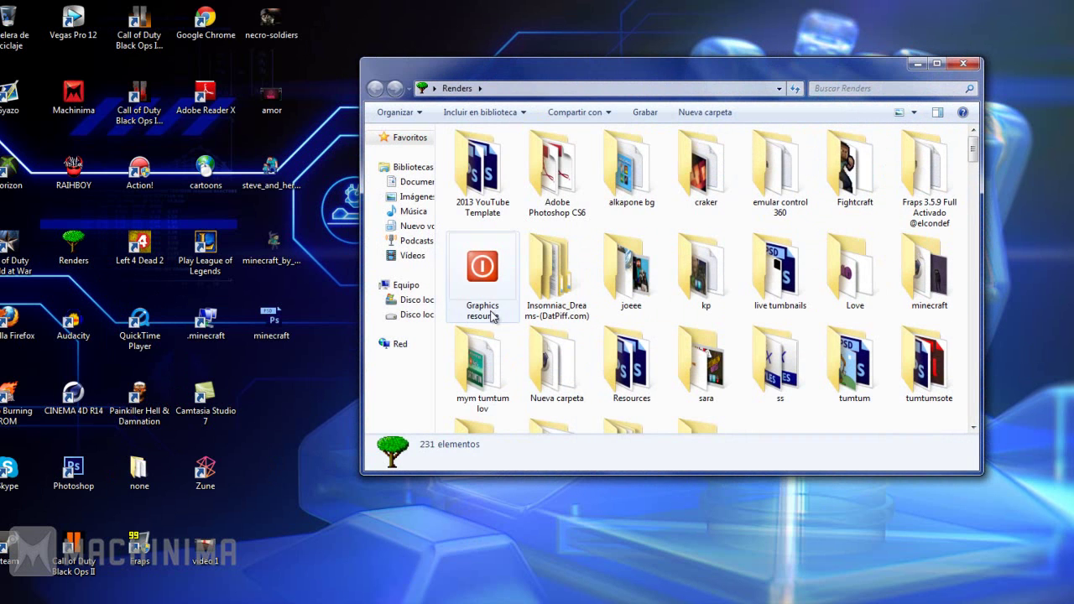
pyautogui.doubleClick(482, 267)
pyautogui.scroll(-3, 633, 326)
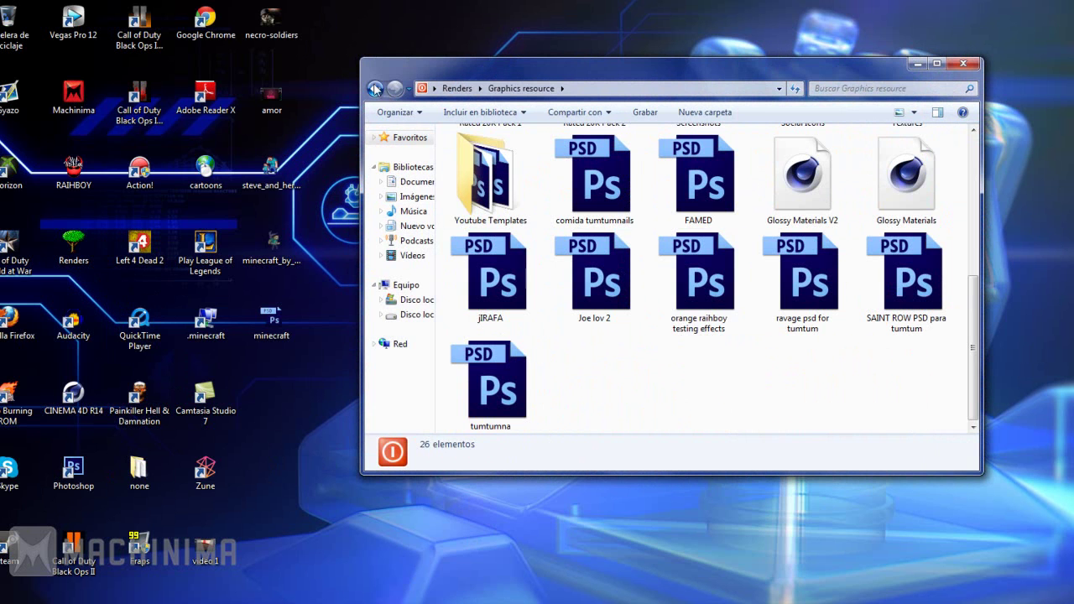
pyautogui.click(375, 88)
# Open the Textures folder and drag Texture (7) into MAIN TEMPLATE.psd
pyautogui.moveTo(870, 80); pyautogui.dragTo(833, 70)
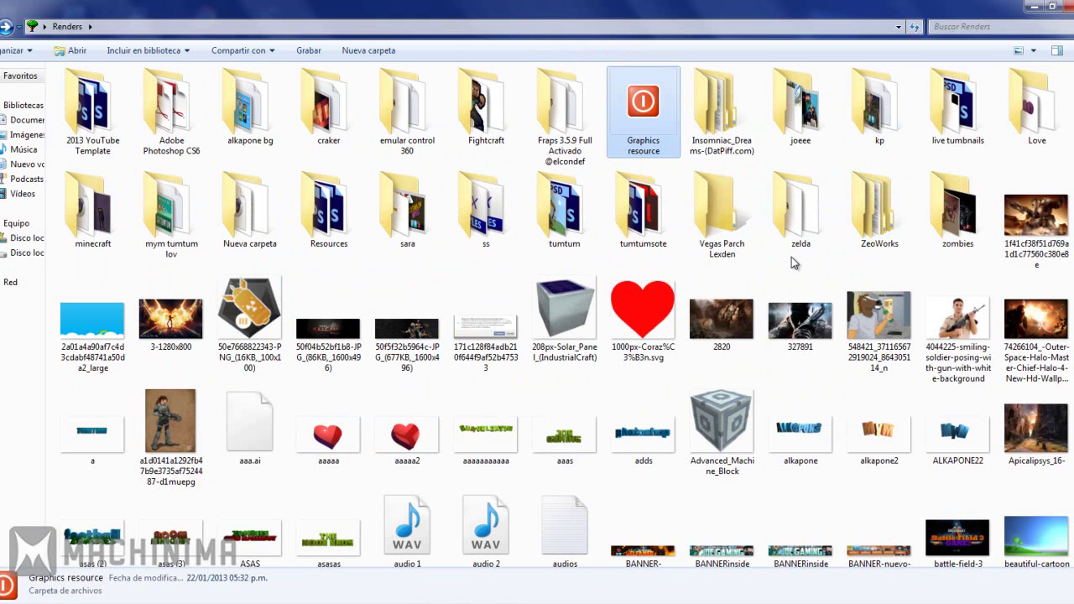
pyautogui.doubleClick(642, 139)
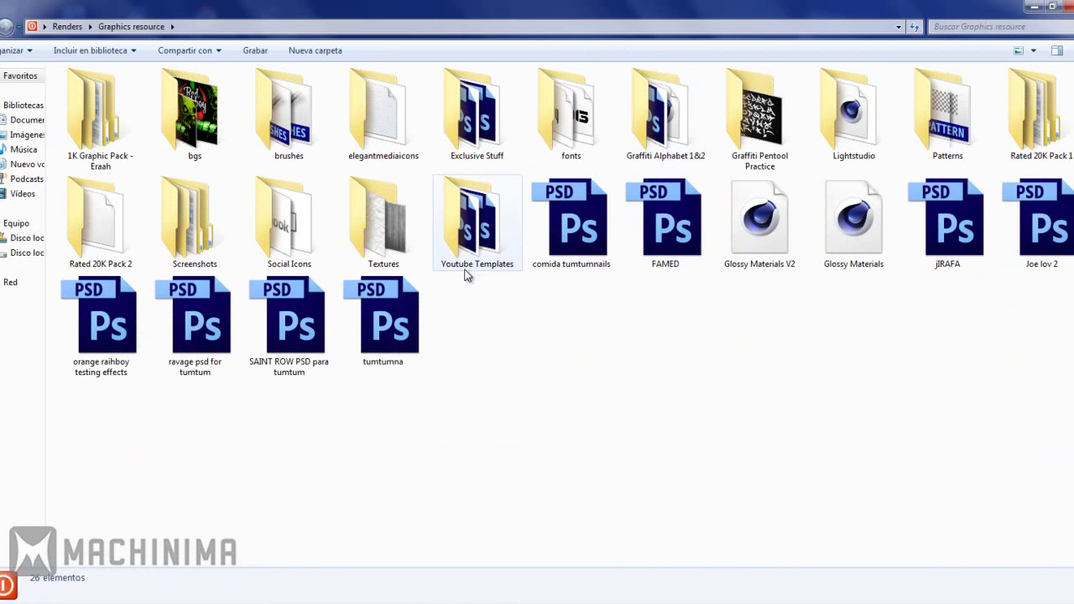
pyautogui.doubleClick(383, 214)
pyautogui.moveTo(625, 244)
pyautogui.mouseDown()
pyautogui.moveTo(17, 587)
pyautogui.moveTo(350, 403)
pyautogui.mouseUp()
# Stretch the placed Texture (7) wider on both sides to span the banner
pyautogui.hotkey('ctrl', '+')
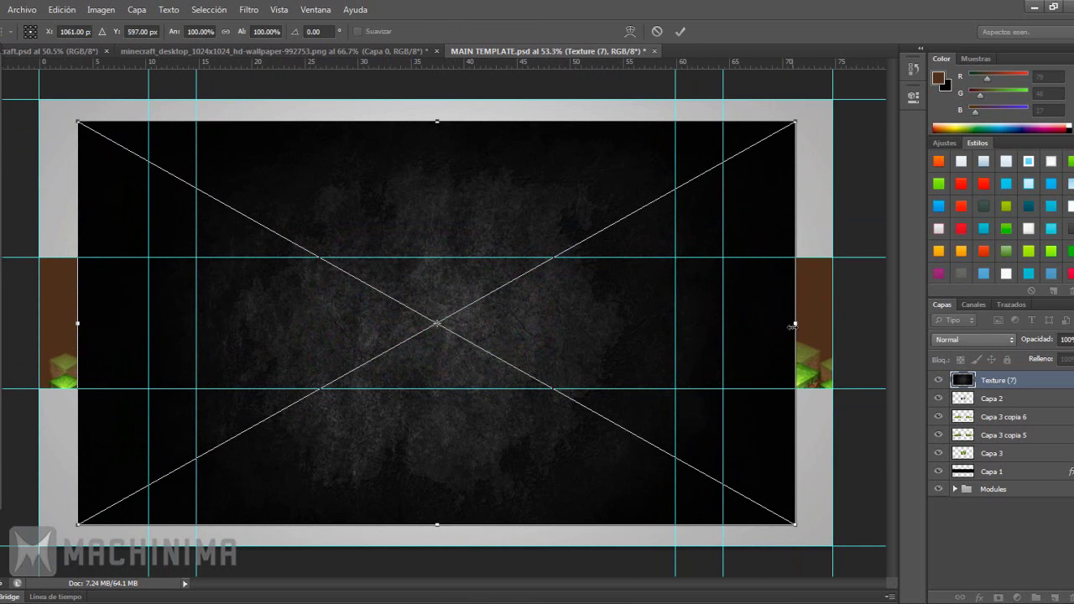
pyautogui.moveTo(793, 326); pyautogui.dragTo(833, 324)
pyautogui.moveTo(78, 324); pyautogui.dragTo(42, 323)
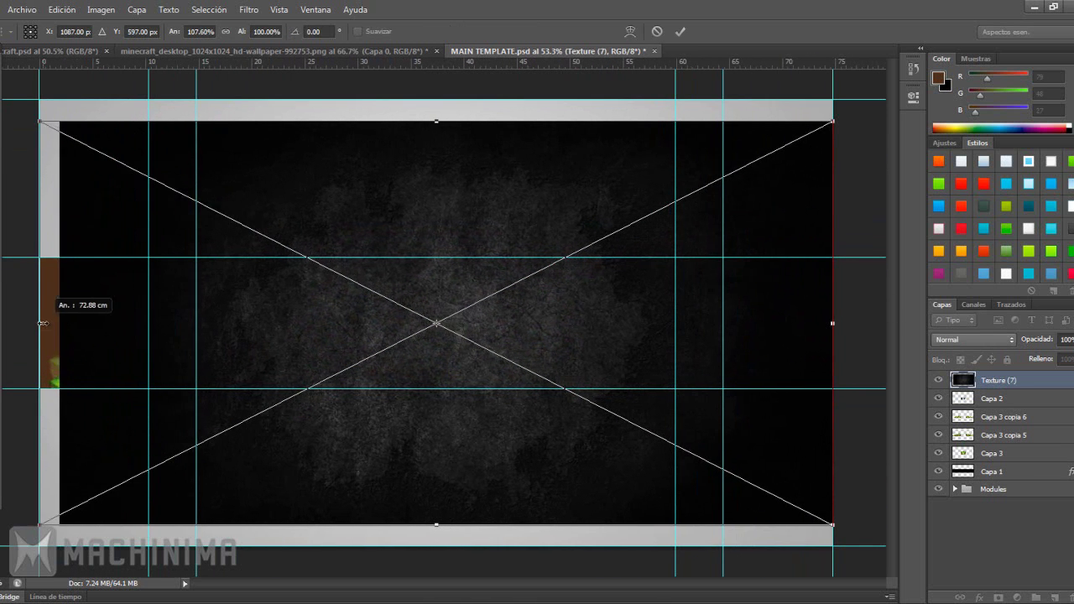
pyautogui.press('Return')
# Rasterize the Texture (7) layer and delete the part above the middle band
pyautogui.scroll(-3, 412, 318)
pyautogui.press('alt')
pyautogui.moveTo(130, 151); pyautogui.dragTo(795, 267)
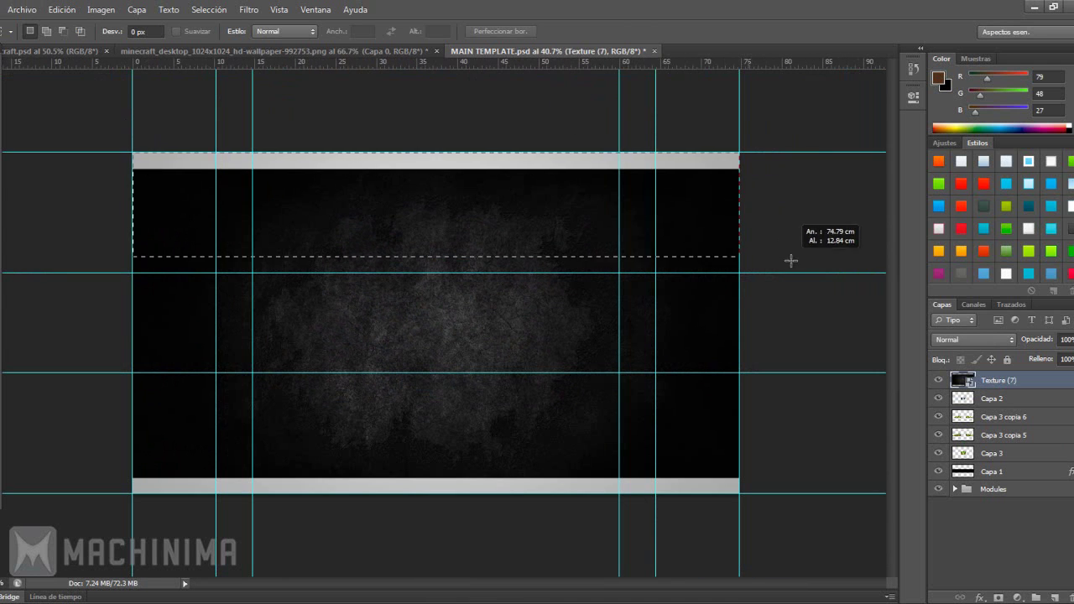
pyautogui.press('Delete')
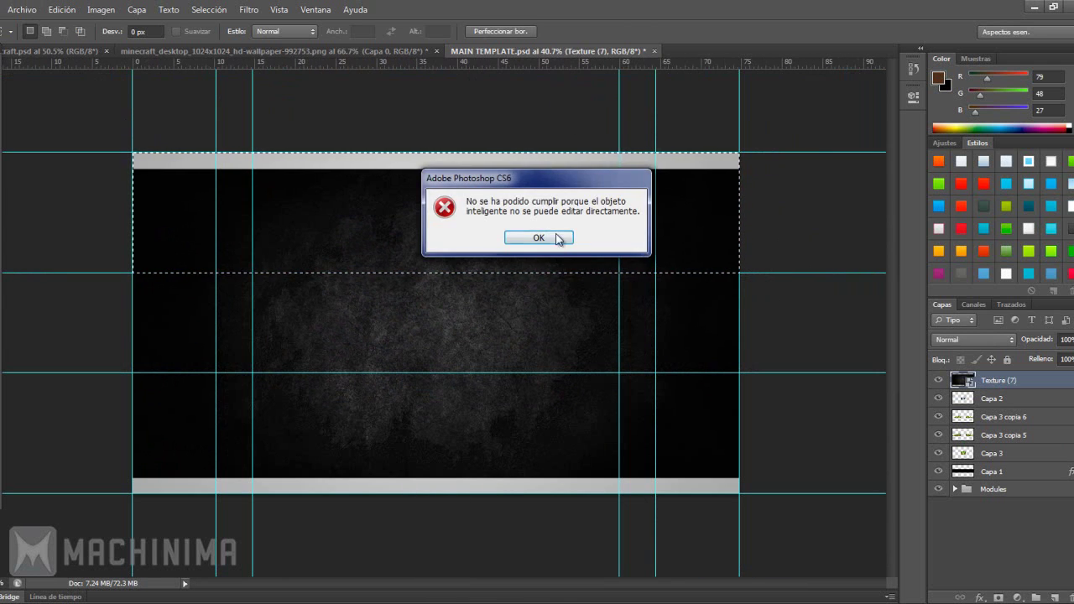
pyautogui.click(539, 238)
pyautogui.rightClick(1006, 380)
pyautogui.click(839, 255)
pyautogui.press('Delete')
# Delete the texture below the middle band and clear the selection
pyautogui.moveTo(133, 493); pyautogui.dragTo(739, 373)
pyautogui.press('Delete')
pyautogui.hotkey('ctrl', 'd')
pyautogui.scroll(2, 461, 307)
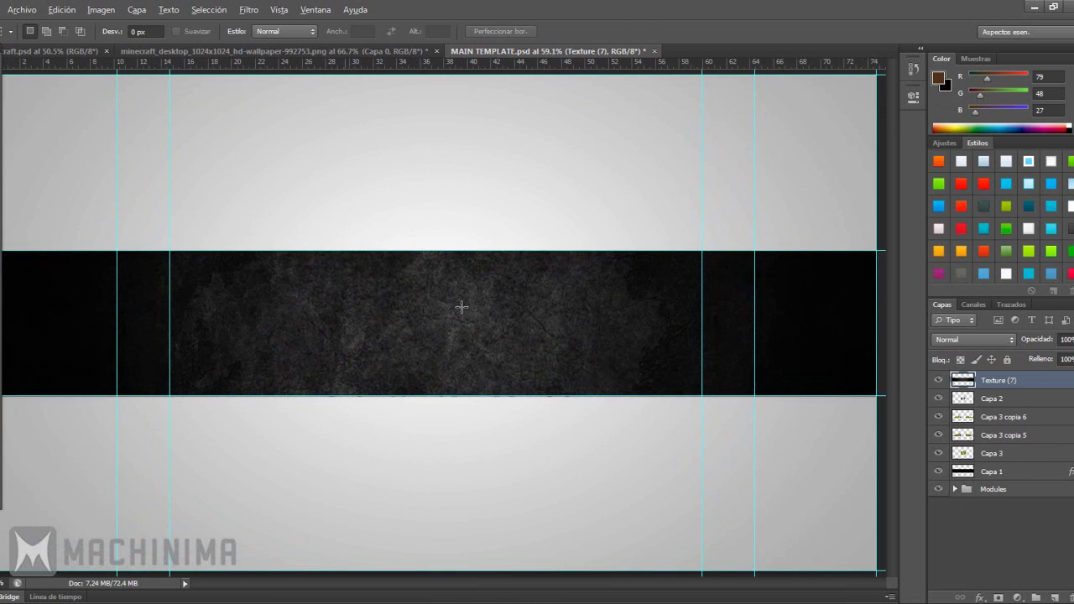
pyautogui.press('v')
pyautogui.click(972, 340)
# Cycle Texture (7)'s blend mode from Restar to Sobreexponer color (Color Dodge)
pyautogui.click(965, 355)
pyautogui.press('Up')
pyautogui.press('Up')
pyautogui.press('Up')
pyautogui.press('Up')
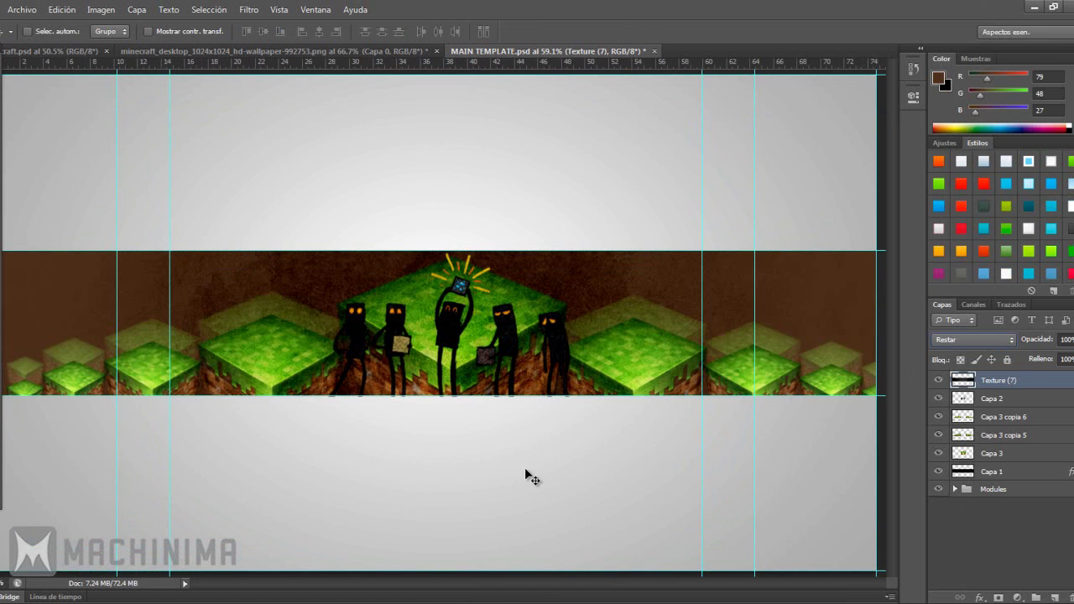
pyautogui.press('Up')
pyautogui.press('Up')
pyautogui.press('Up')
pyautogui.press('Up')
pyautogui.press('Up')
pyautogui.press('Up')
pyautogui.press('Up')
pyautogui.press('Up')
pyautogui.press('Up')
pyautogui.press('Up')
pyautogui.press('Down')
pyautogui.press('Up')
pyautogui.press('Up')
pyautogui.press('Up')
pyautogui.press('Down')
pyautogui.press('Up')
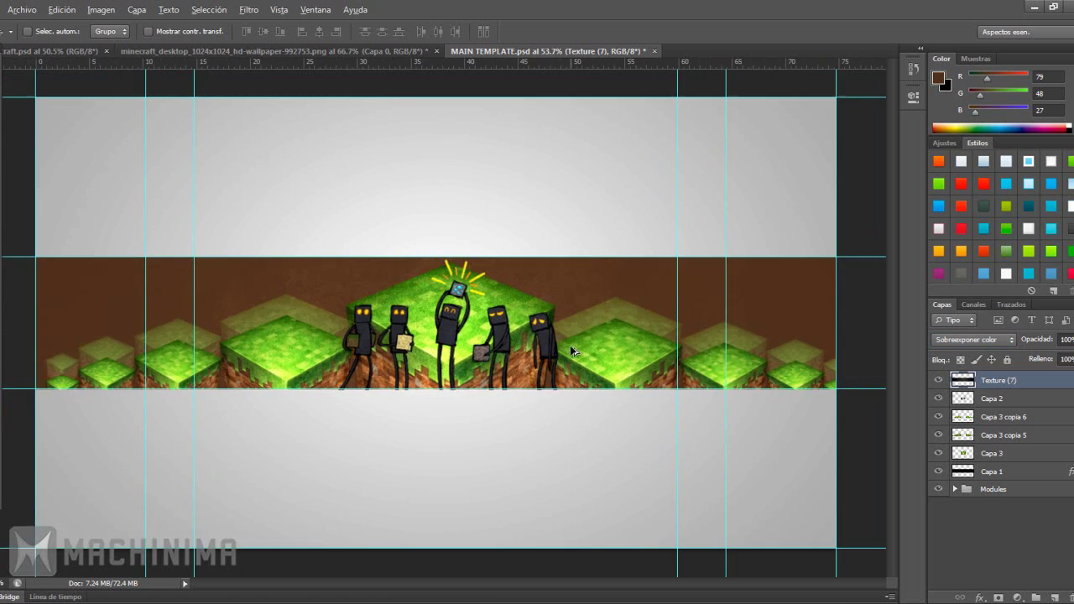
pyautogui.scroll(-2, 550, 398)
pyautogui.scroll(1, 478, 336)
pyautogui.scroll(1, 474, 328)
pyautogui.scroll(-1, 474, 323)
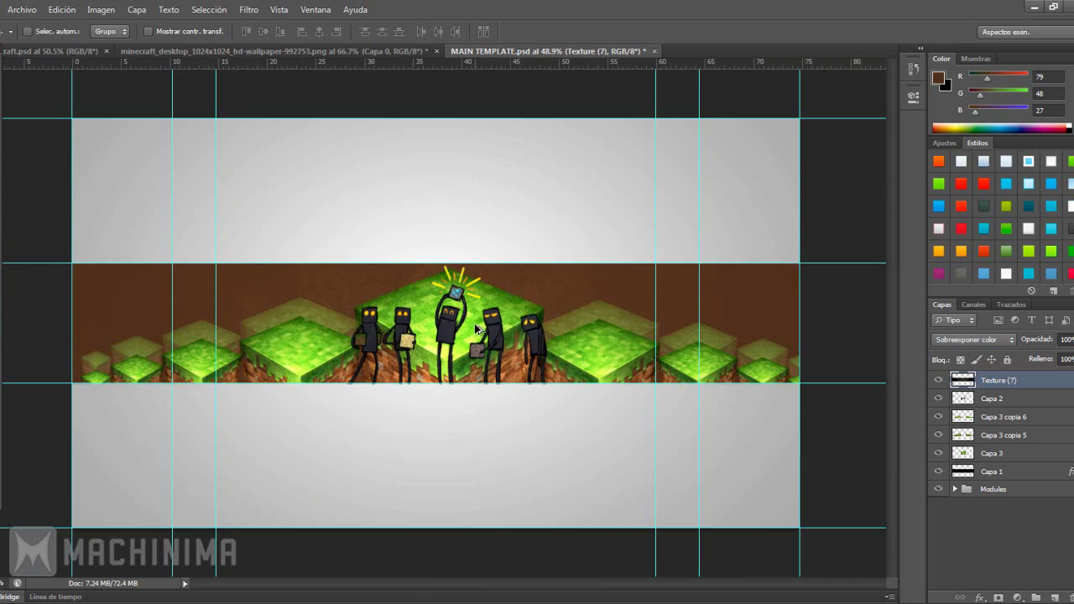
pyautogui.scroll(1, 475, 323)
pyautogui.scroll(2, 478, 331)
pyautogui.scroll(-1, 411, 354)
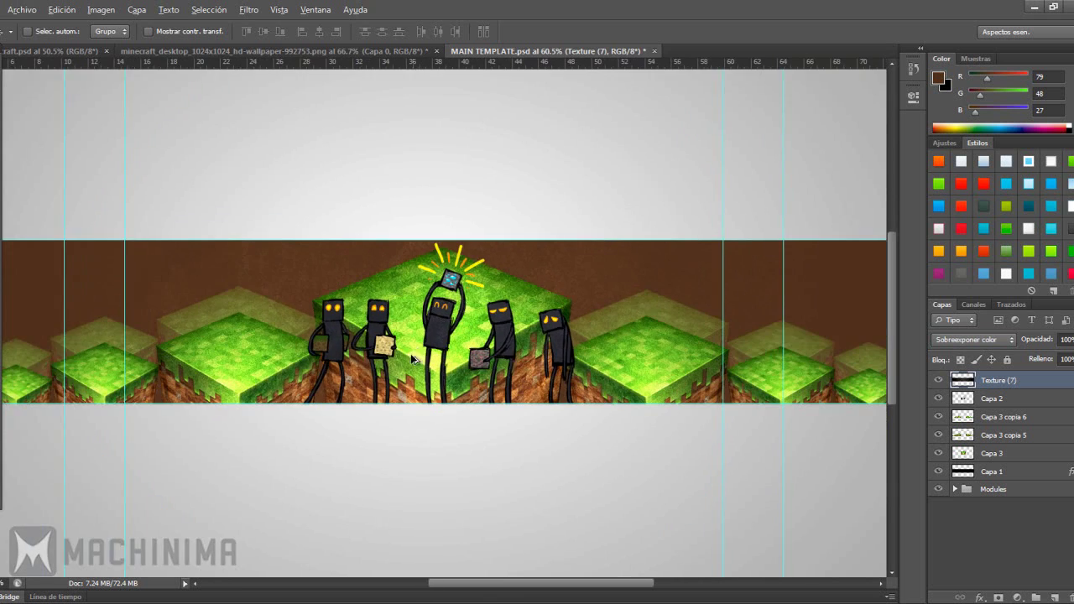
pyautogui.scroll(-1, 437, 361)
pyautogui.scroll(1, 449, 372)
pyautogui.scroll(-1, 449, 372)
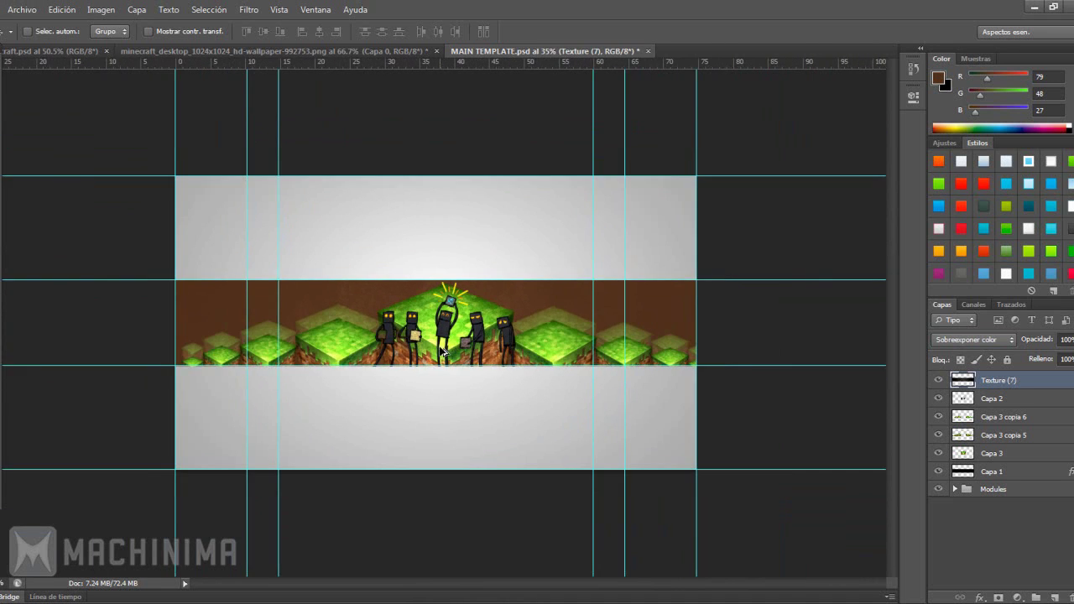
pyautogui.scroll(1, 458, 361)
pyautogui.scroll(1, 462, 353)
pyautogui.scroll(-2, 464, 345)
pyautogui.scroll(2, 463, 344)
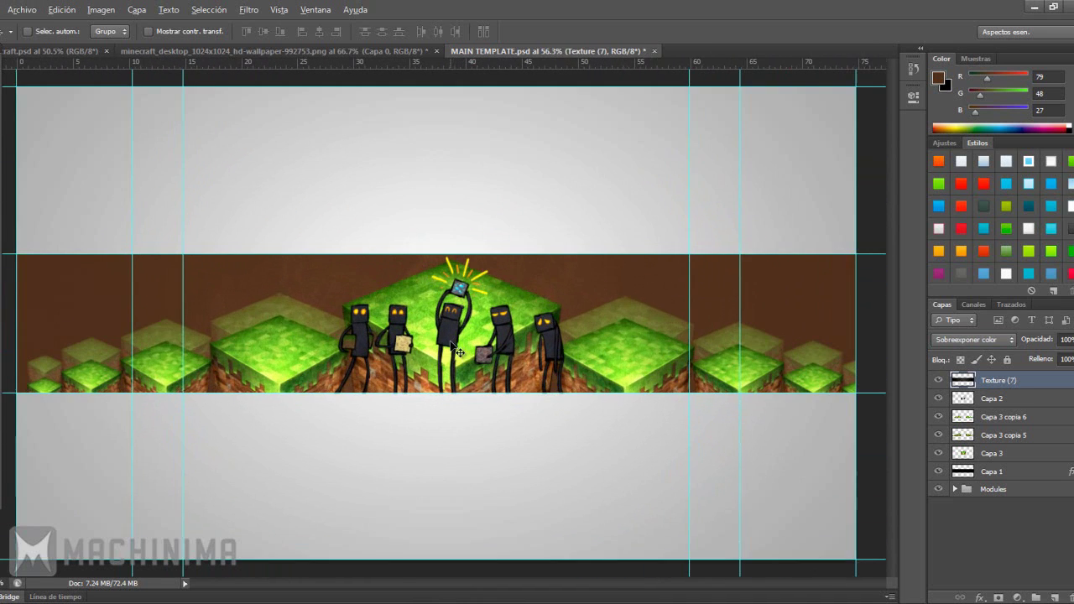
# Open the Opciones de fusión layer style dialog for Capa 2
pyautogui.click(994, 398)
pyautogui.click(938, 399)
pyautogui.rightClick(995, 398)
pyautogui.click(839, 125)
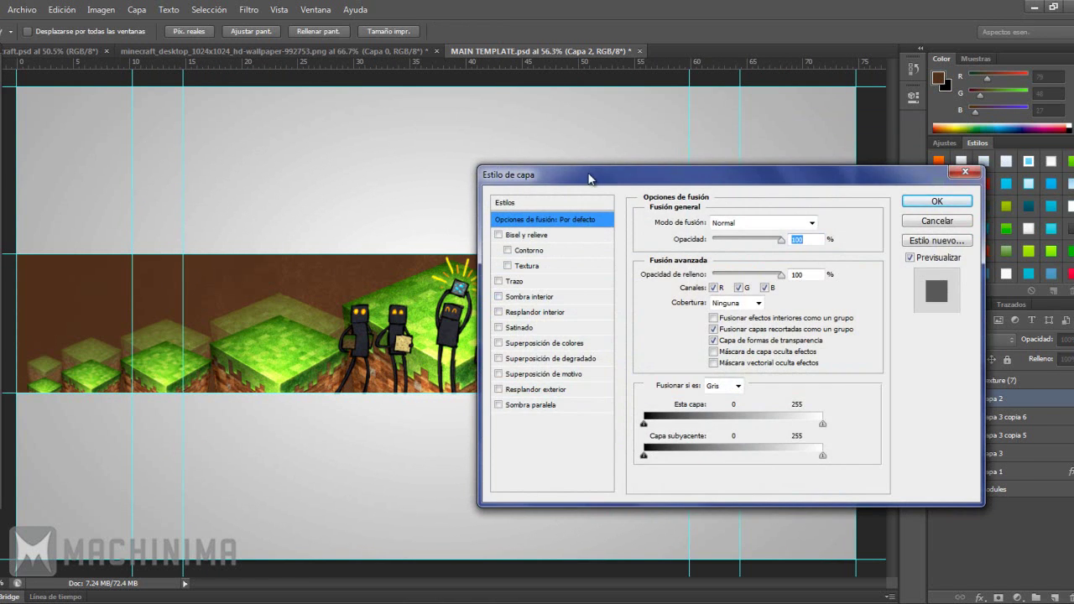
pyautogui.moveTo(590, 179); pyautogui.dragTo(693, 110)
# Add a Normal-mode Sombra paralela with 43% spread, 4 px size and ~15 px distance
pyautogui.click(646, 336)
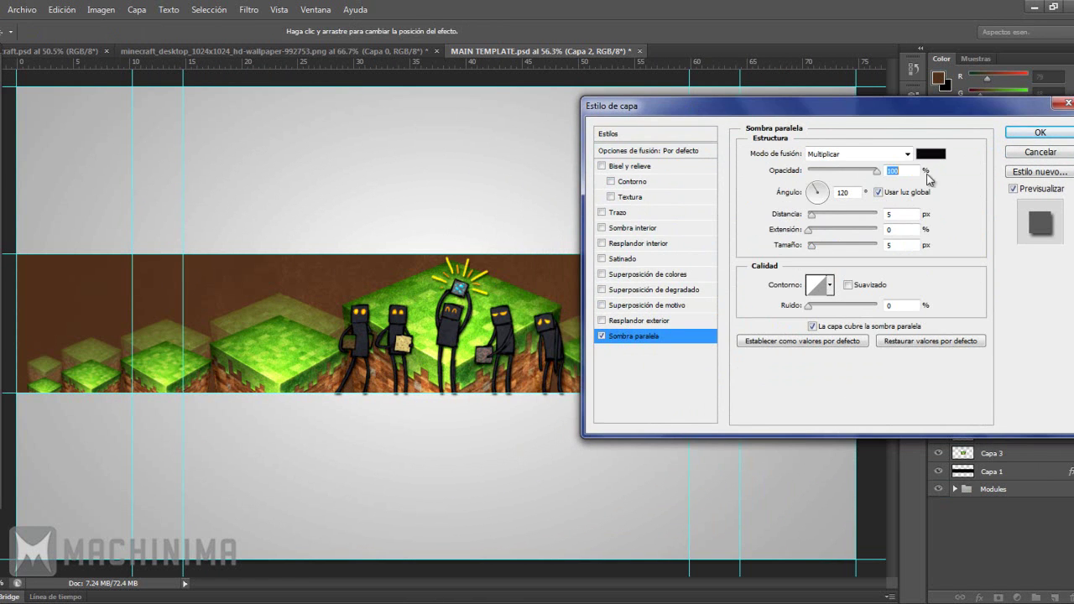
pyautogui.click(836, 157)
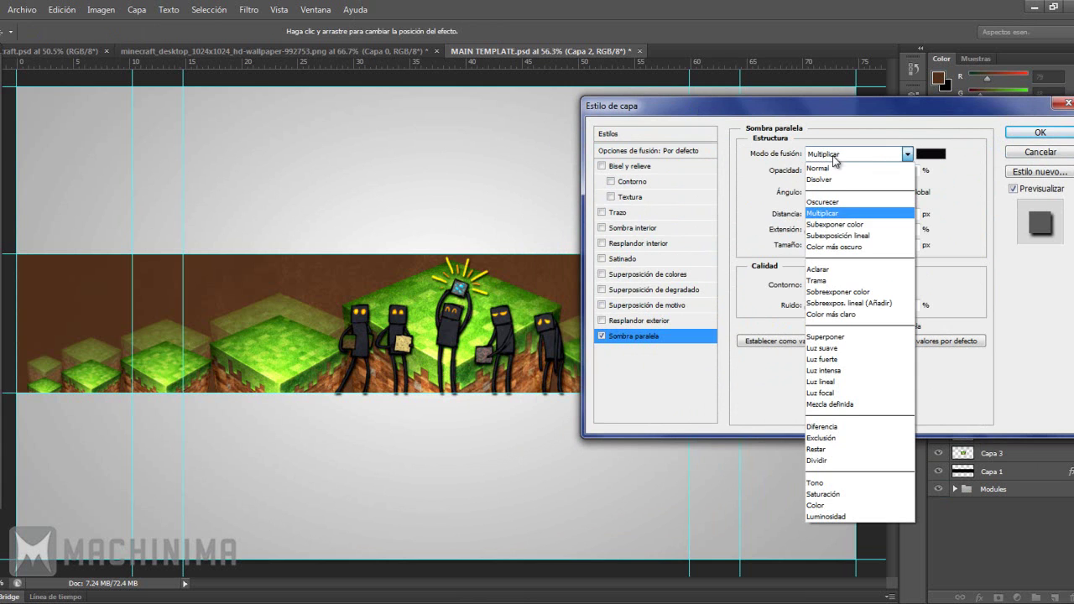
pyautogui.click(833, 169)
pyautogui.moveTo(811, 245)
pyautogui.mouseDown()
pyautogui.moveTo(865, 245)
pyautogui.moveTo(795, 250)
pyautogui.moveTo(960, 265)
pyautogui.moveTo(819, 250)
pyautogui.mouseUp()
pyautogui.moveTo(755, 108); pyautogui.dragTo(793, 102)
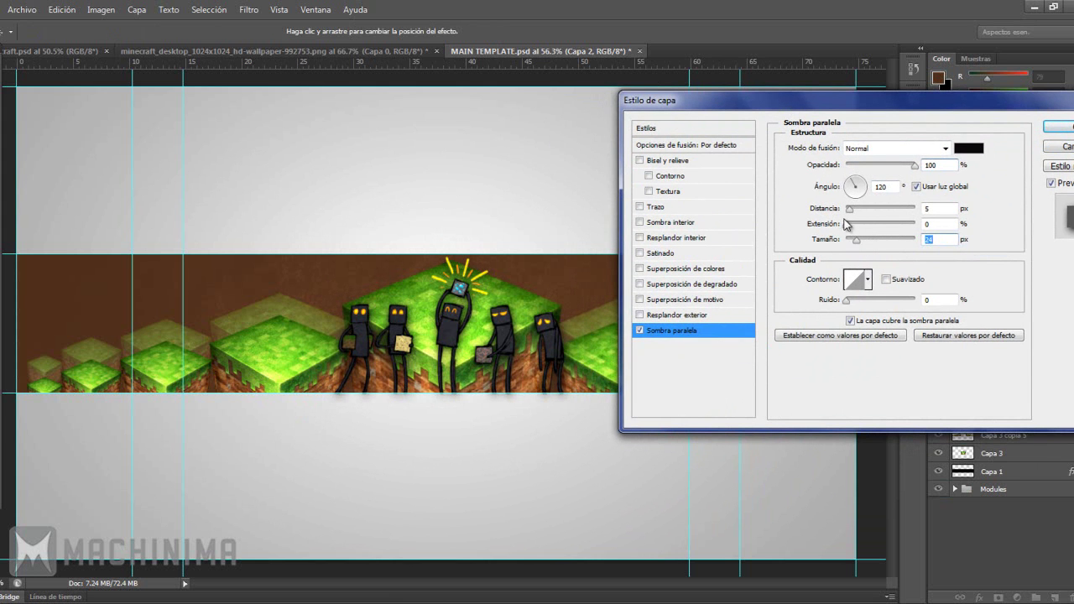
pyautogui.moveTo(845, 225)
pyautogui.mouseDown()
pyautogui.moveTo(867, 238)
pyautogui.moveTo(845, 241)
pyautogui.moveTo(868, 225)
pyautogui.moveTo(852, 243)
pyautogui.moveTo(877, 227)
pyautogui.mouseUp()
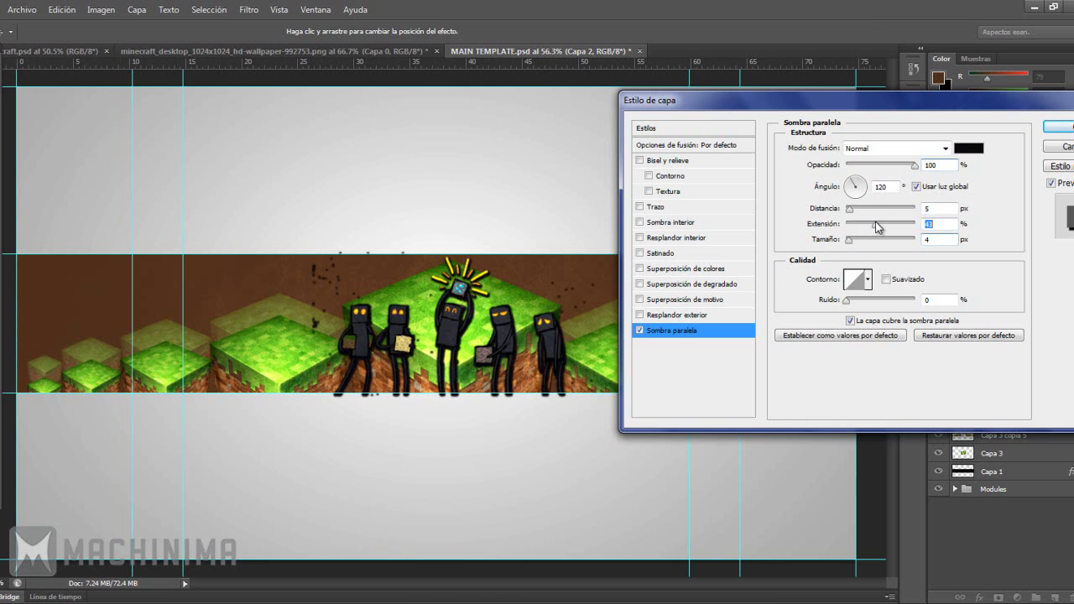
pyautogui.moveTo(850, 209)
pyautogui.mouseDown()
pyautogui.moveTo(867, 213)
pyautogui.moveTo(857, 211)
pyautogui.mouseUp()
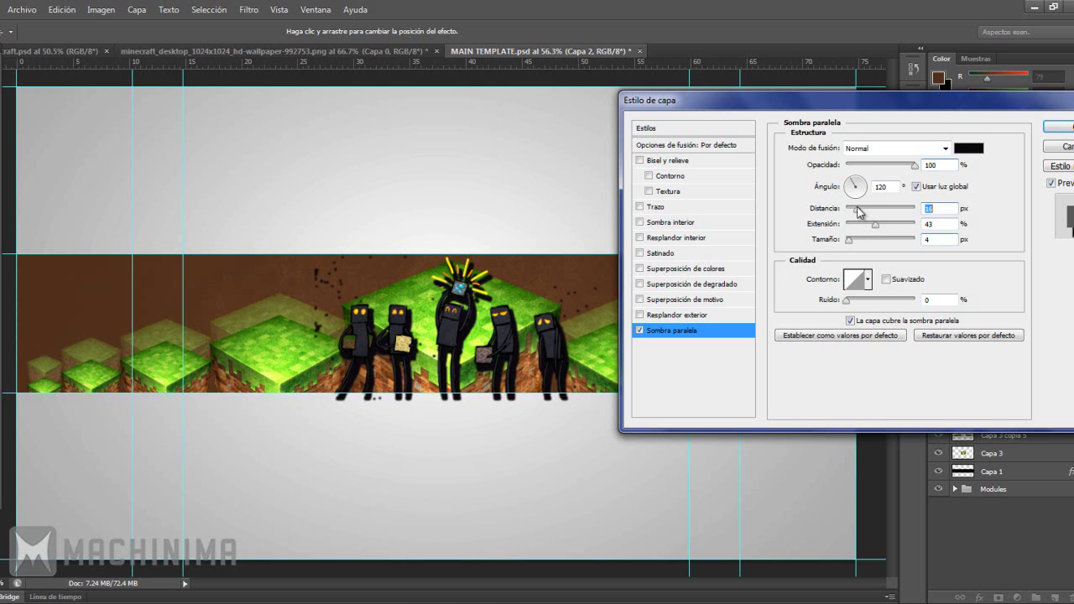
# Apply the drop shadow, then set up the pixel Eraser with a 47 px brush
pyautogui.click(1055, 127)
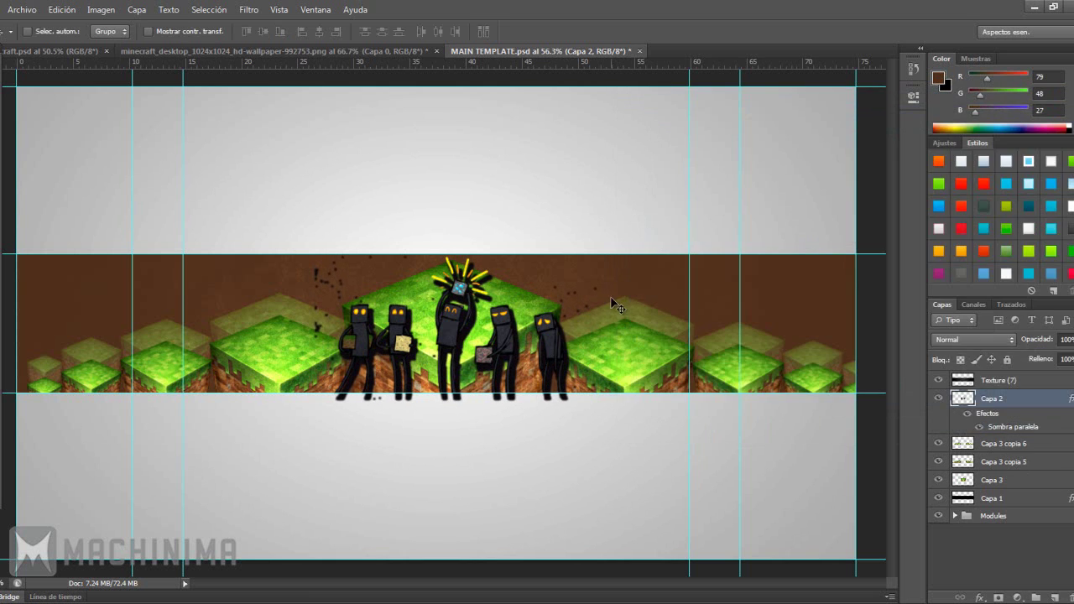
pyautogui.scroll(3, 610, 296)
pyautogui.scroll(2, 594, 326)
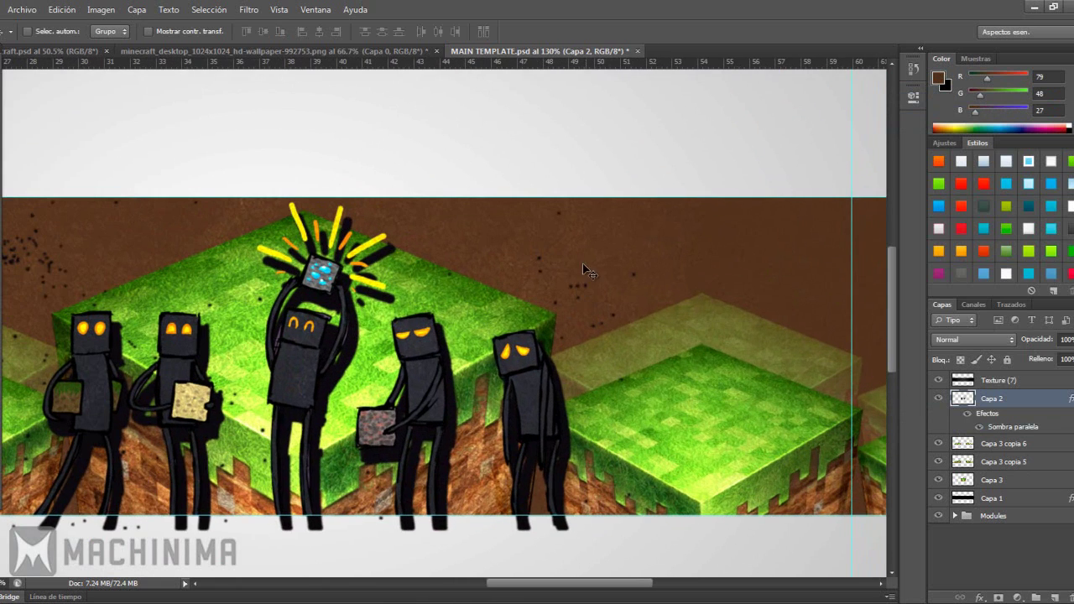
pyautogui.scroll(-2, 607, 364)
pyautogui.scroll(-2, 600, 335)
pyautogui.scroll(1, 595, 304)
pyautogui.scroll(1, 595, 302)
pyautogui.scroll(1, 591, 282)
pyautogui.press('w')
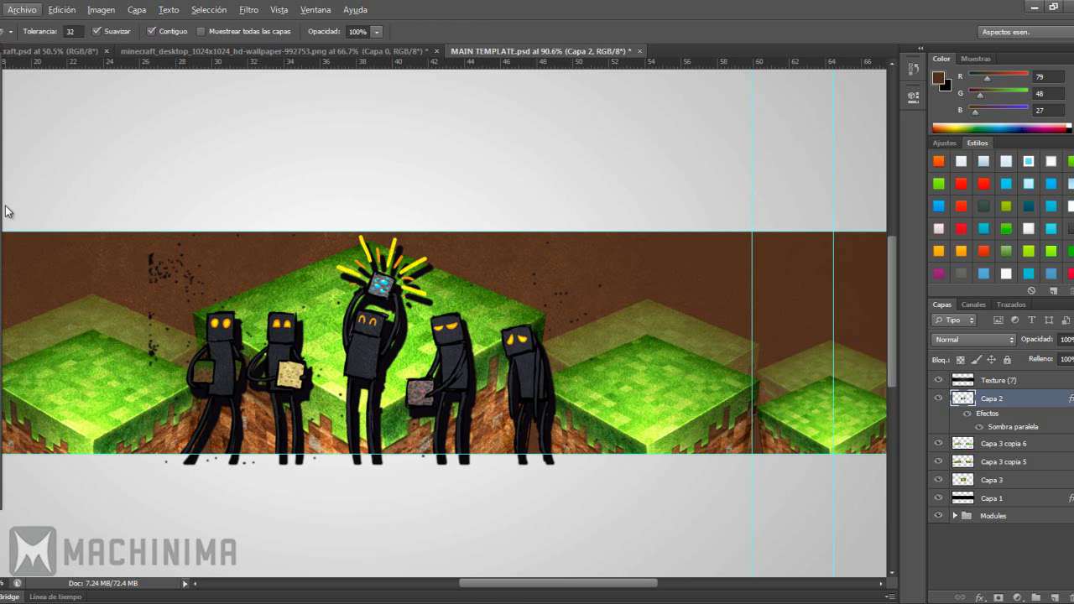
pyautogui.rightClick(7, 254)
pyautogui.click(28, 255)
pyautogui.scroll(2, 542, 244)
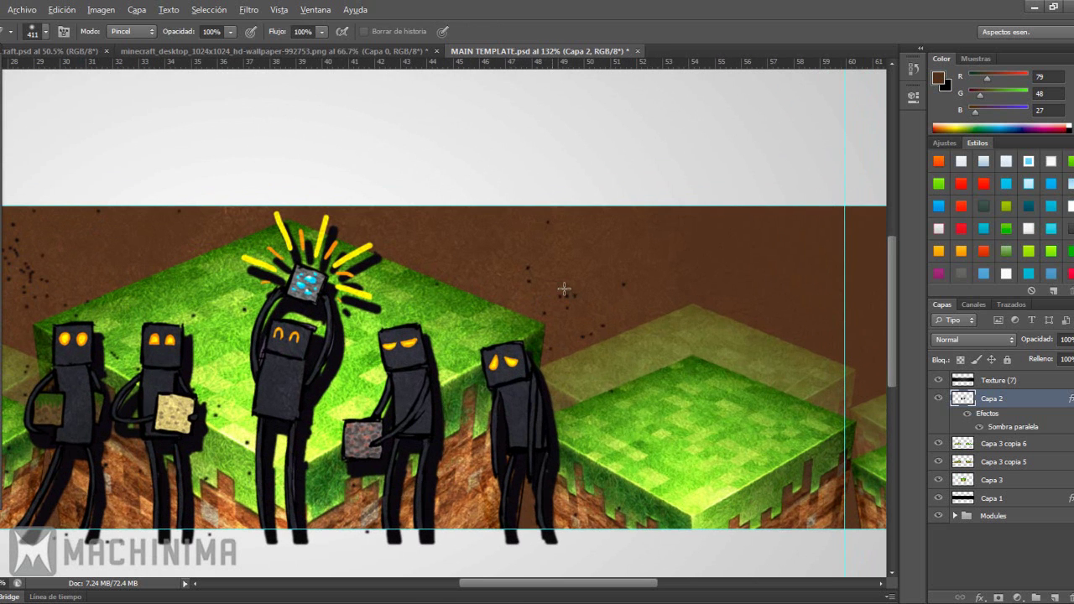
pyautogui.rightClick(592, 253)
pyautogui.click(634, 351)
pyautogui.moveTo(720, 285); pyautogui.dragTo(647, 285)
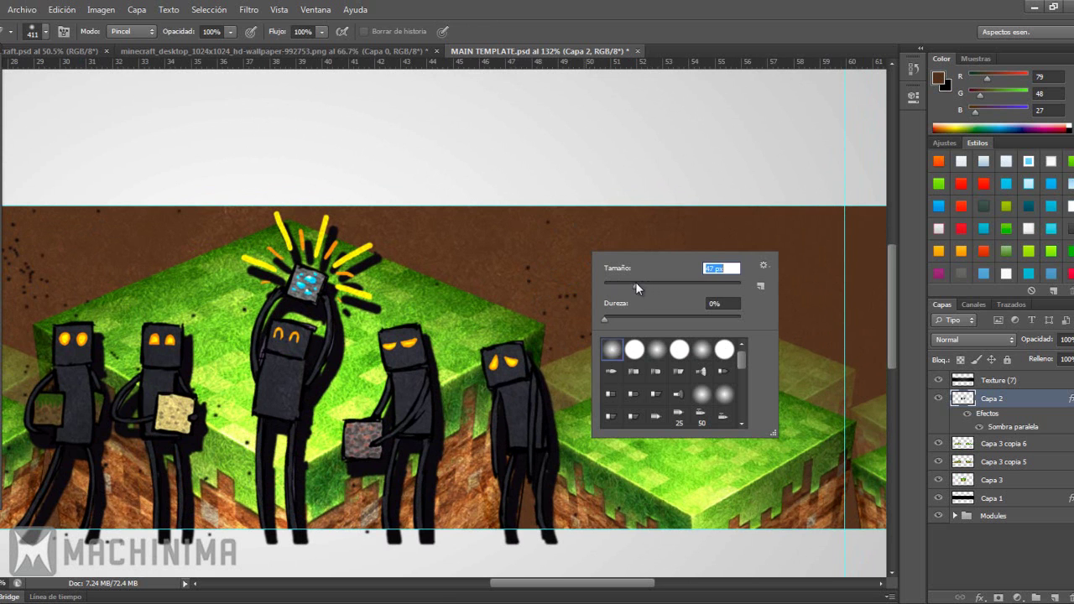
pyautogui.click(548, 222)
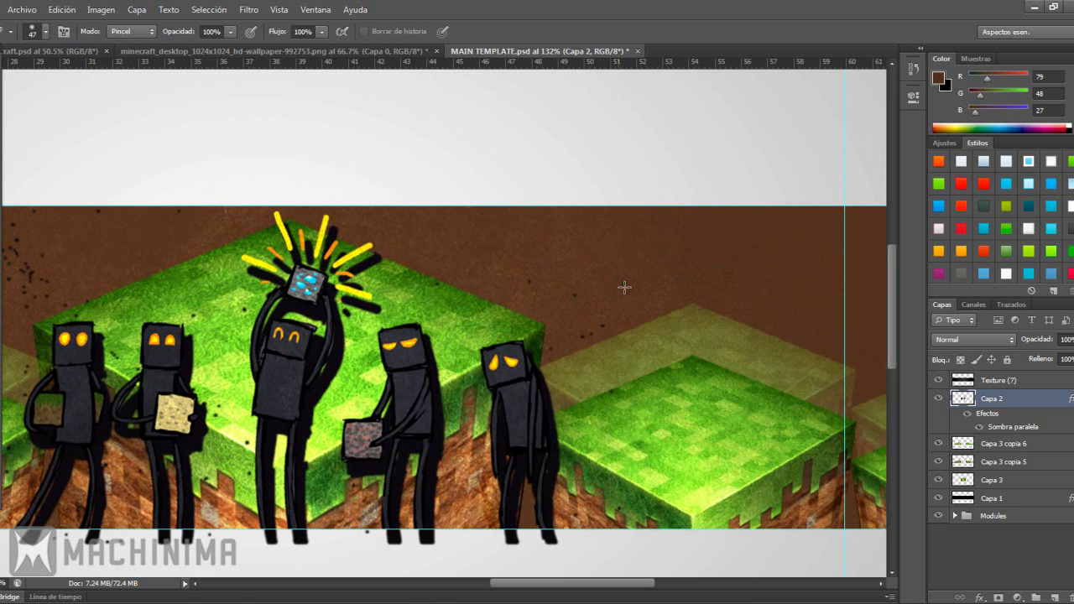
# Erase the black spatter dots on the brown wall
pyautogui.scroll(3, 625, 287)
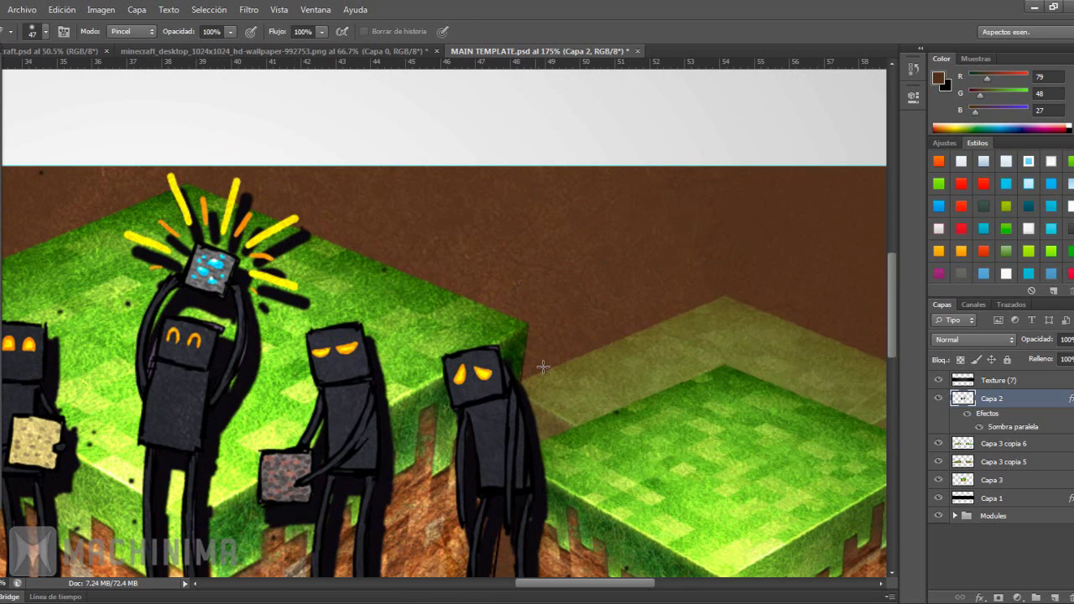
pyautogui.scroll(-3, 629, 413)
pyautogui.scroll(2, 494, 319)
pyautogui.scroll(3, 478, 360)
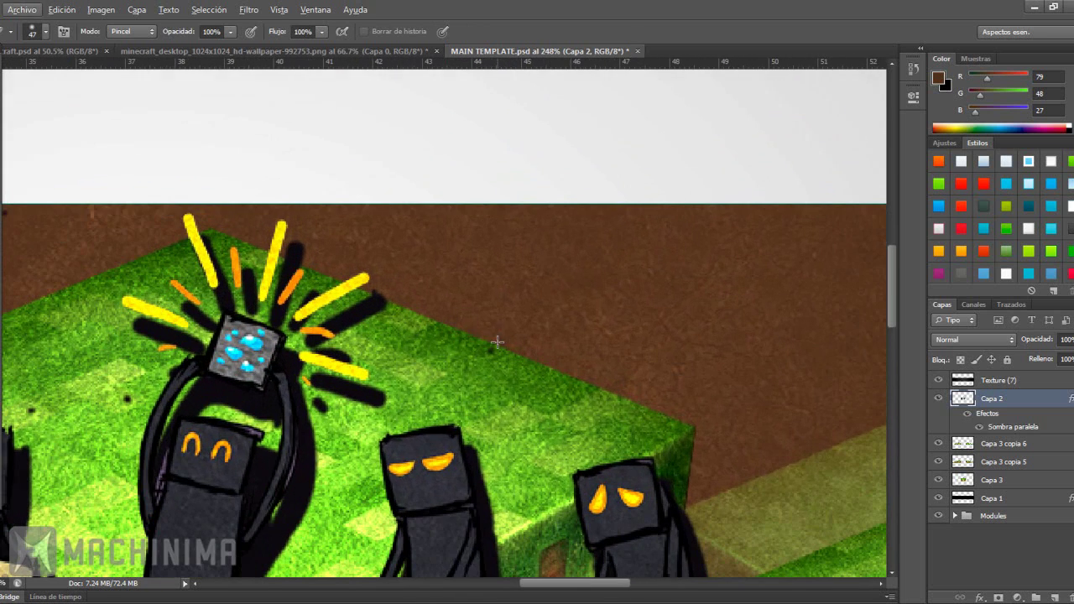
pyautogui.scroll(-3, 324, 411)
pyautogui.scroll(1, 260, 368)
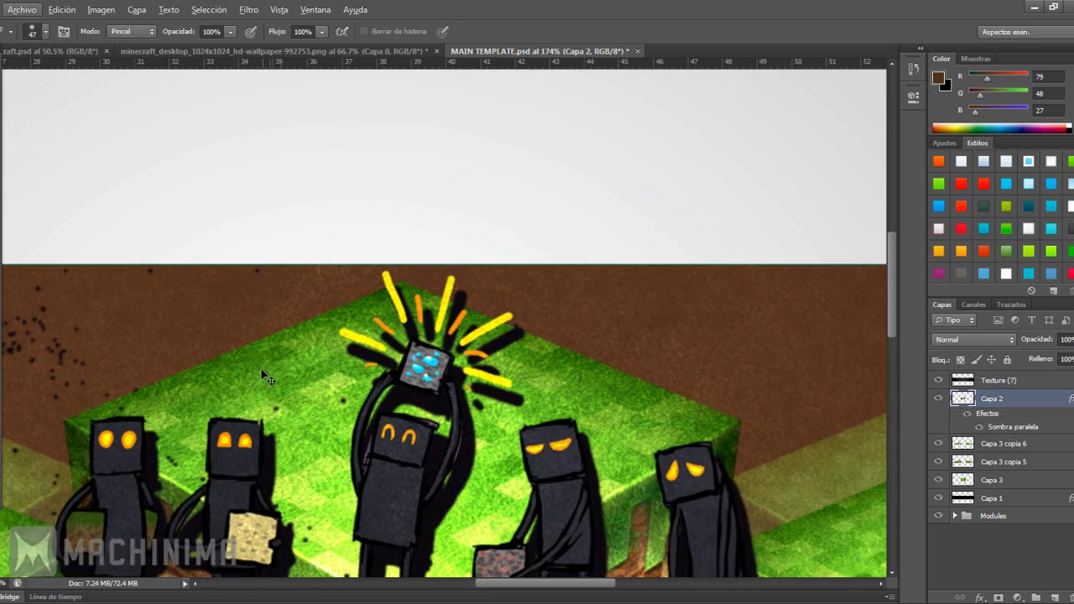
pyautogui.scroll(1, 260, 368)
pyautogui.scroll(1, 249, 334)
pyautogui.scroll(1, 248, 334)
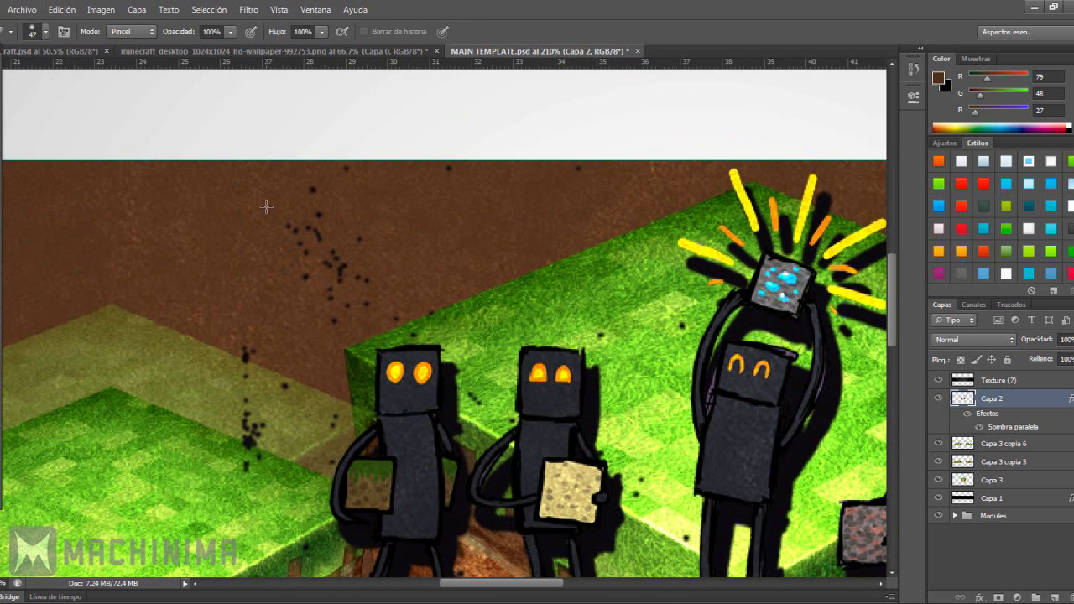
pyautogui.hotkey('ctrl', 'z')
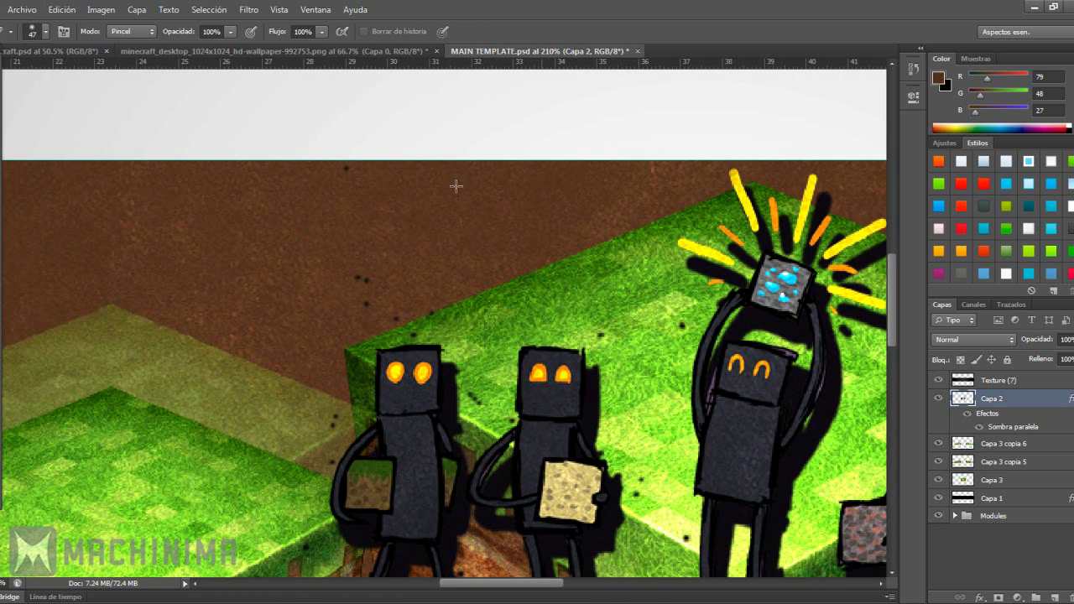
pyautogui.hotkey('ctrl', 'z')
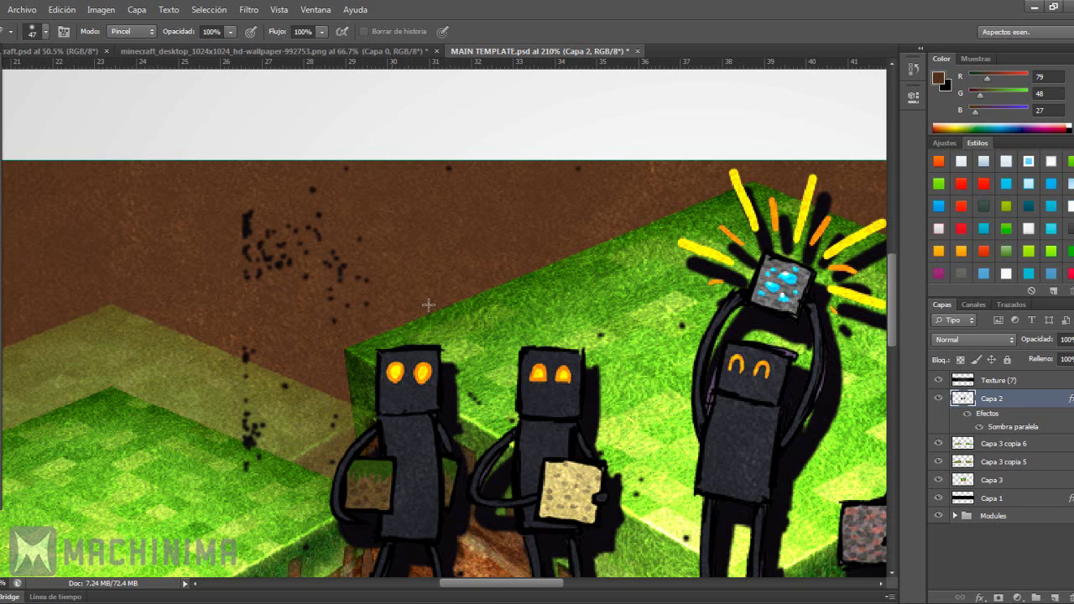
pyautogui.moveTo(344, 270)
pyautogui.mouseDown()
pyautogui.moveTo(244, 212)
pyautogui.moveTo(250, 484)
pyautogui.mouseUp()
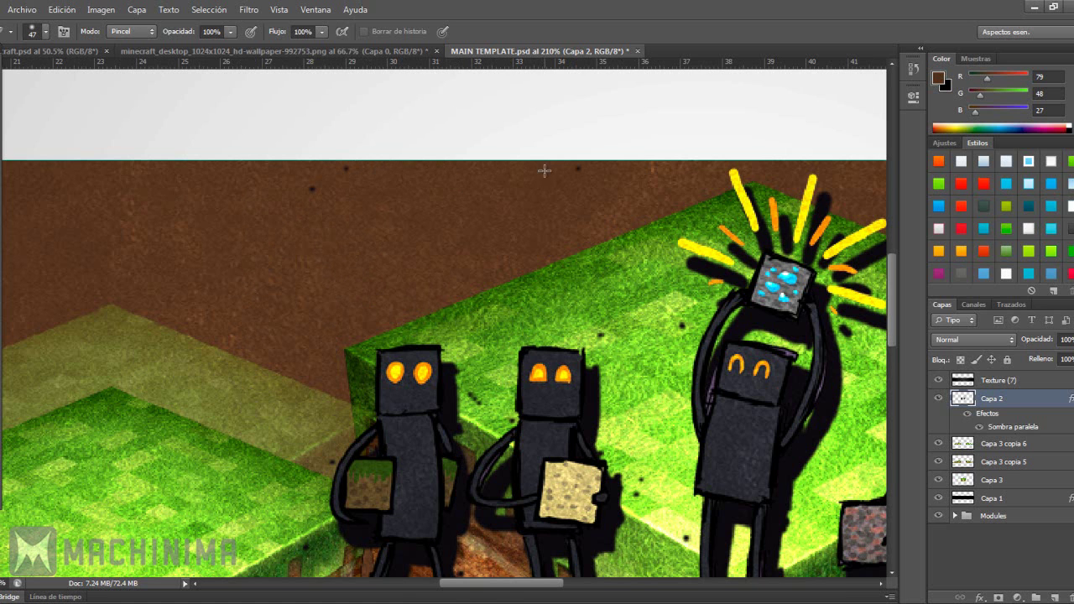
# Shrink the eraser to 30 px; trial-erase the middle Enderman's head outline, then undo it
pyautogui.rightClick(369, 263)
pyautogui.click(398, 294)
pyautogui.press('Return')
pyautogui.scroll(-2, 319, 186)
pyautogui.scroll(4, 317, 186)
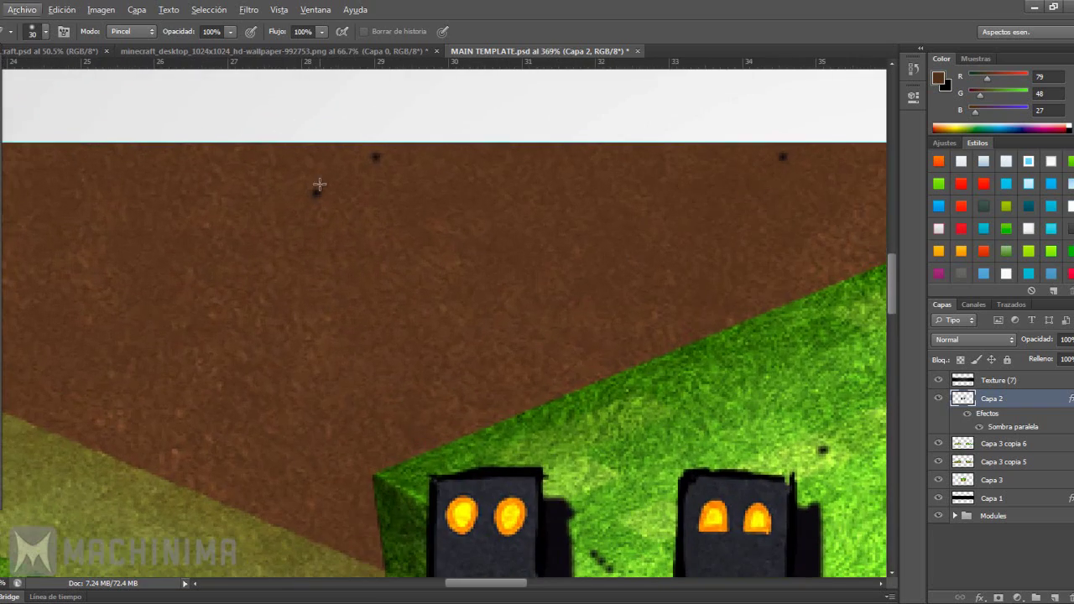
pyautogui.scroll(-3, 477, 252)
pyautogui.scroll(-2, 520, 252)
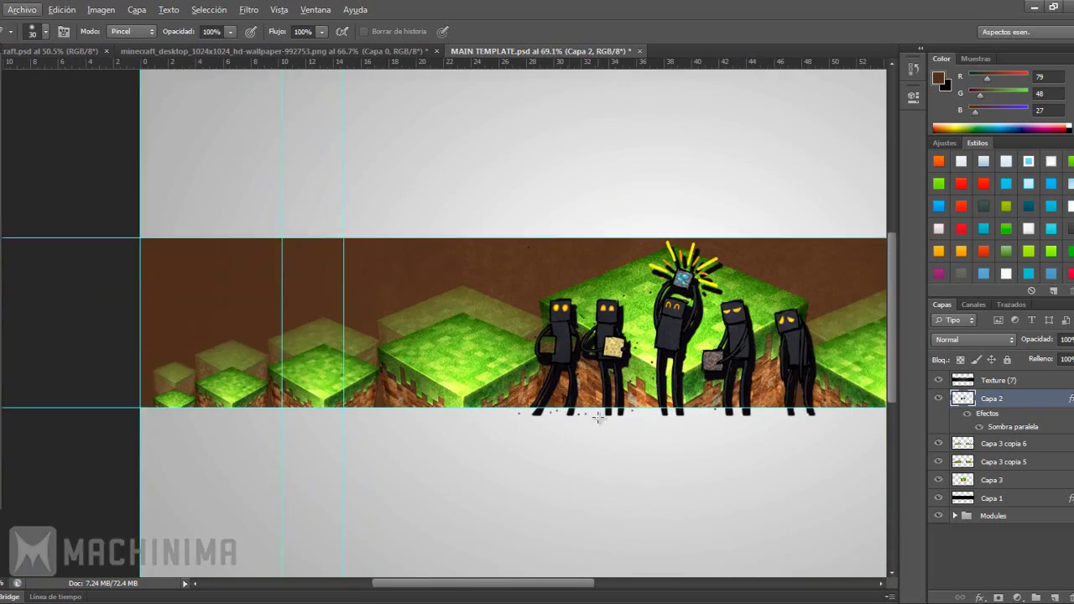
pyautogui.scroll(1, 588, 248)
pyautogui.scroll(2, 647, 242)
pyautogui.scroll(1, 646, 242)
pyautogui.scroll(1, 607, 320)
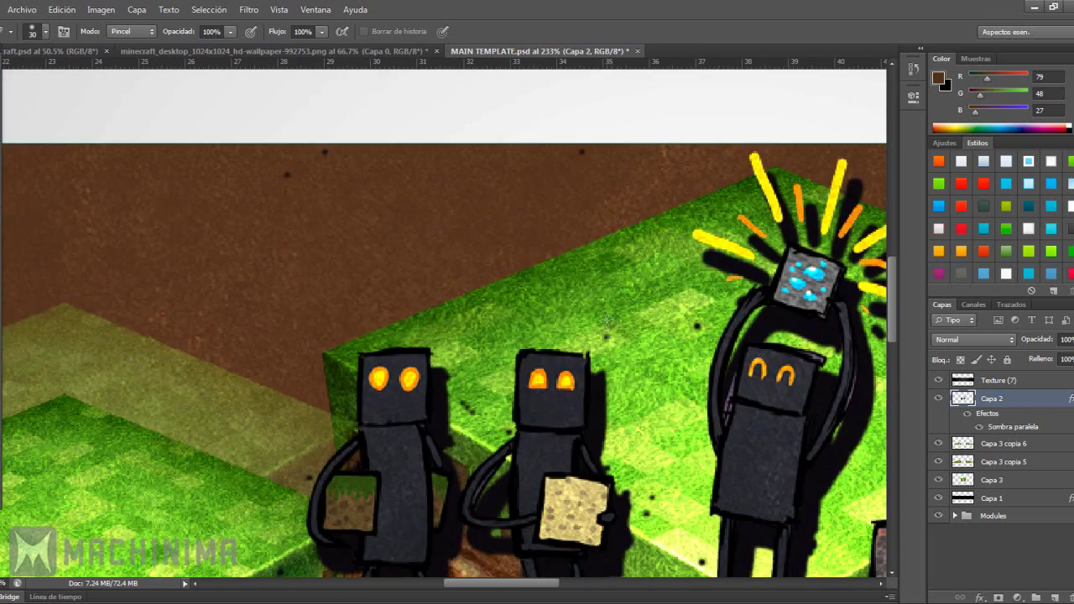
pyautogui.moveTo(586, 361); pyautogui.dragTo(603, 355)
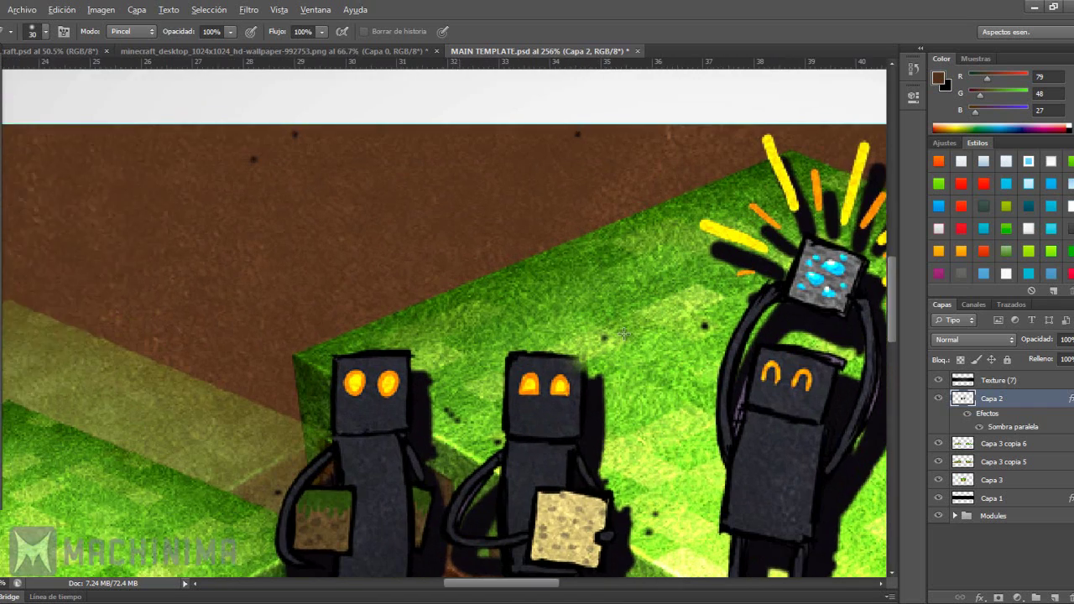
pyautogui.scroll(2, 609, 354)
pyautogui.hotkey('ctrl', 'z')
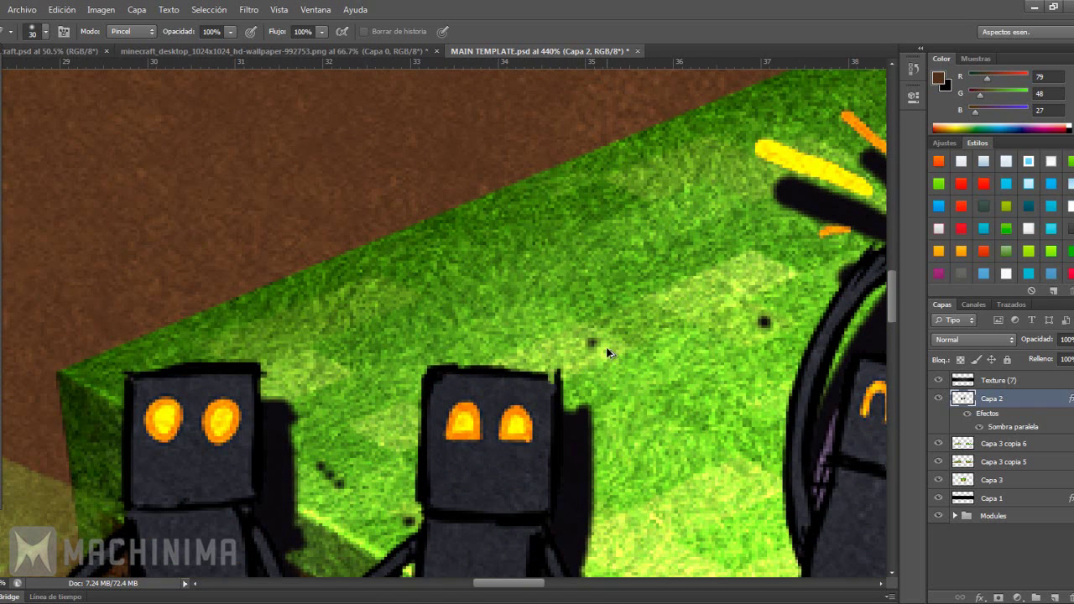
# Erase the dark speck near the grey patch, zoom out and switch to the Move tool
pyautogui.scroll(-1, 596, 344)
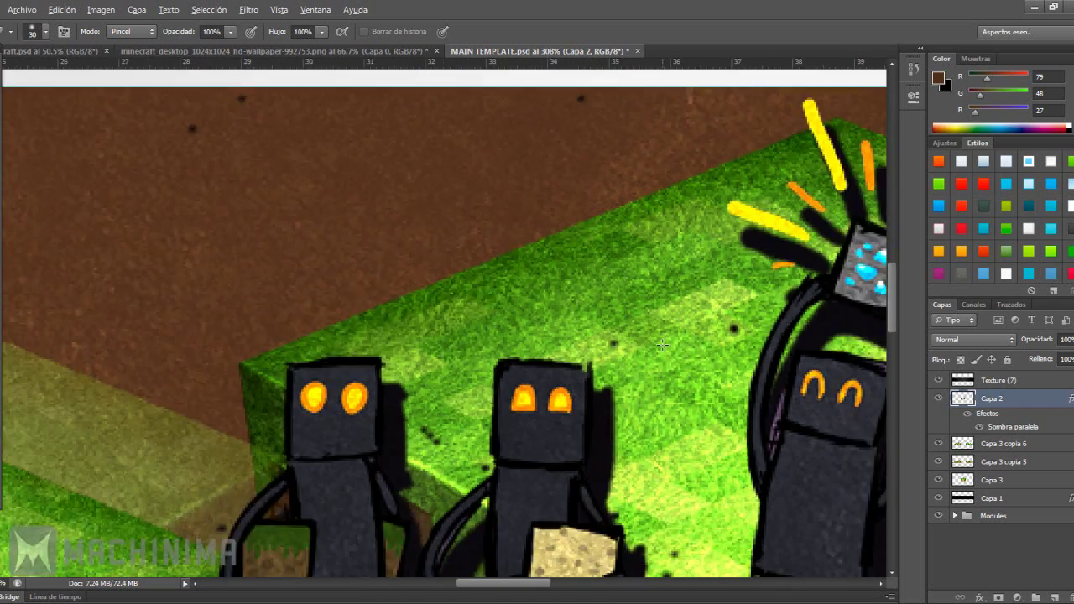
pyautogui.scroll(-2, 621, 348)
pyautogui.scroll(-1, 651, 352)
pyautogui.scroll(-1, 587, 359)
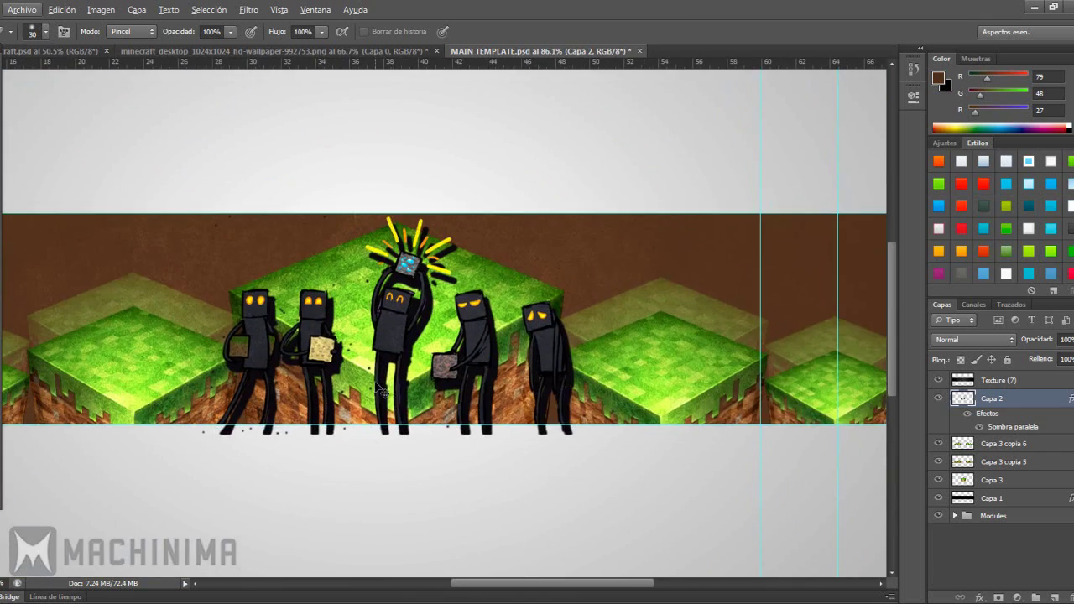
pyautogui.scroll(2, 408, 461)
pyautogui.scroll(1, 453, 257)
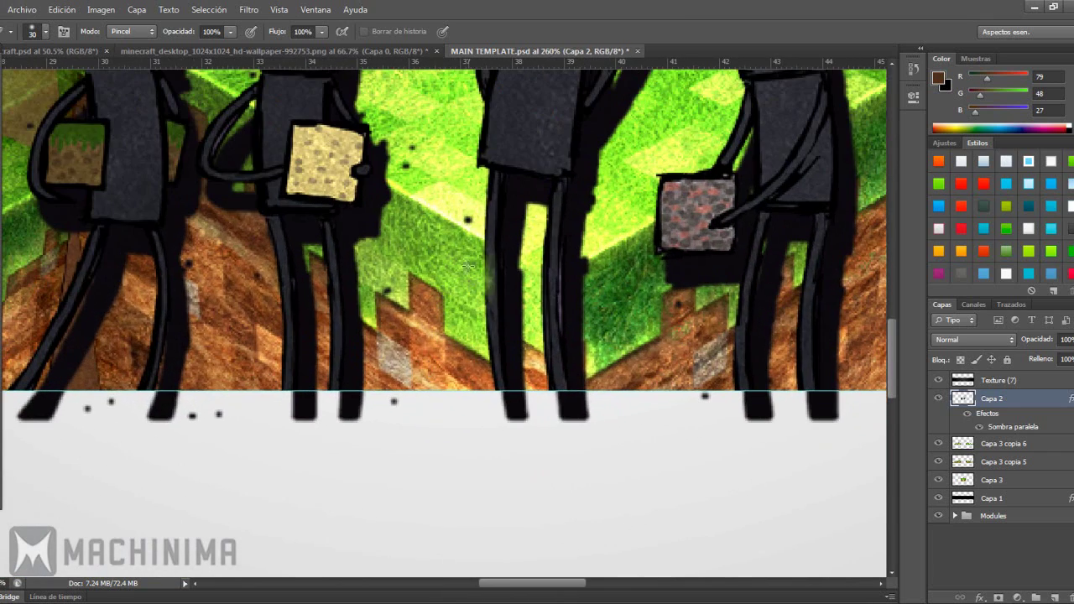
pyautogui.scroll(1, 457, 321)
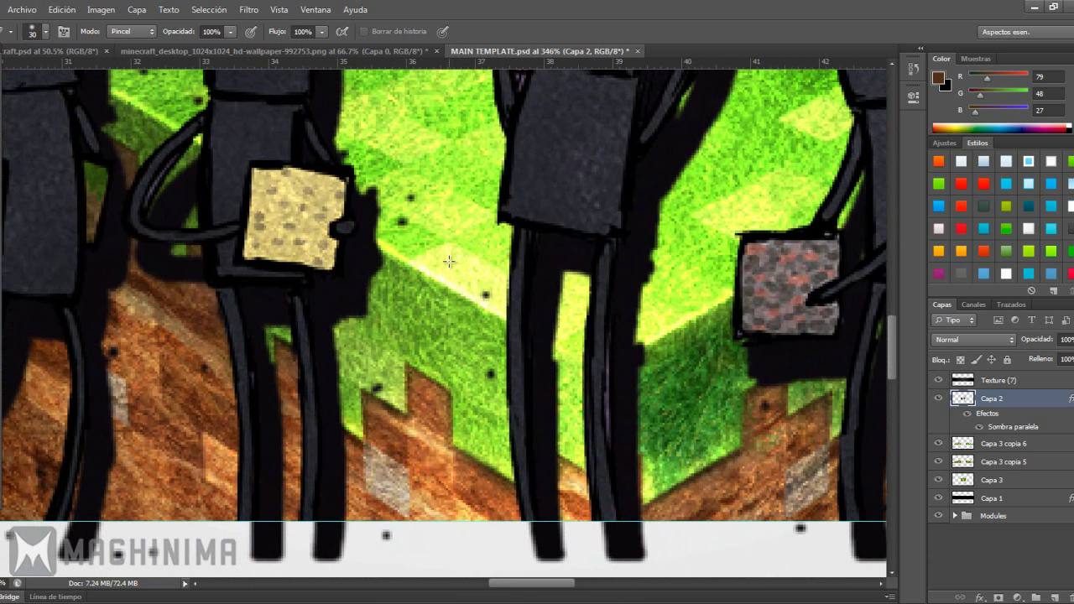
pyautogui.scroll(-2, 415, 266)
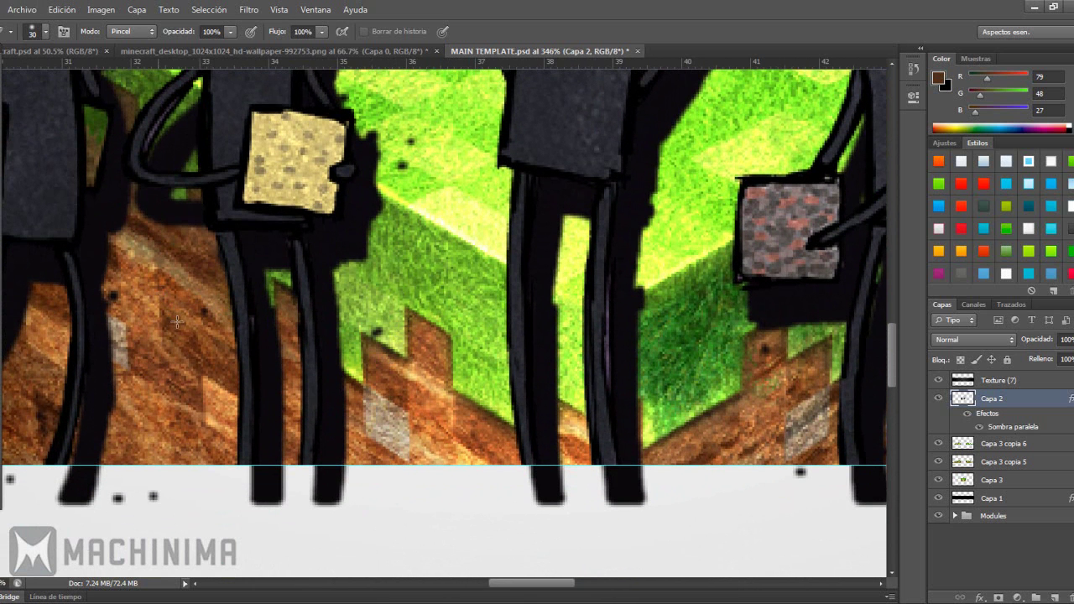
pyautogui.moveTo(812, 445); pyautogui.dragTo(755, 450)
pyautogui.scroll(-5, 758, 354)
pyautogui.scroll(-5, 758, 355)
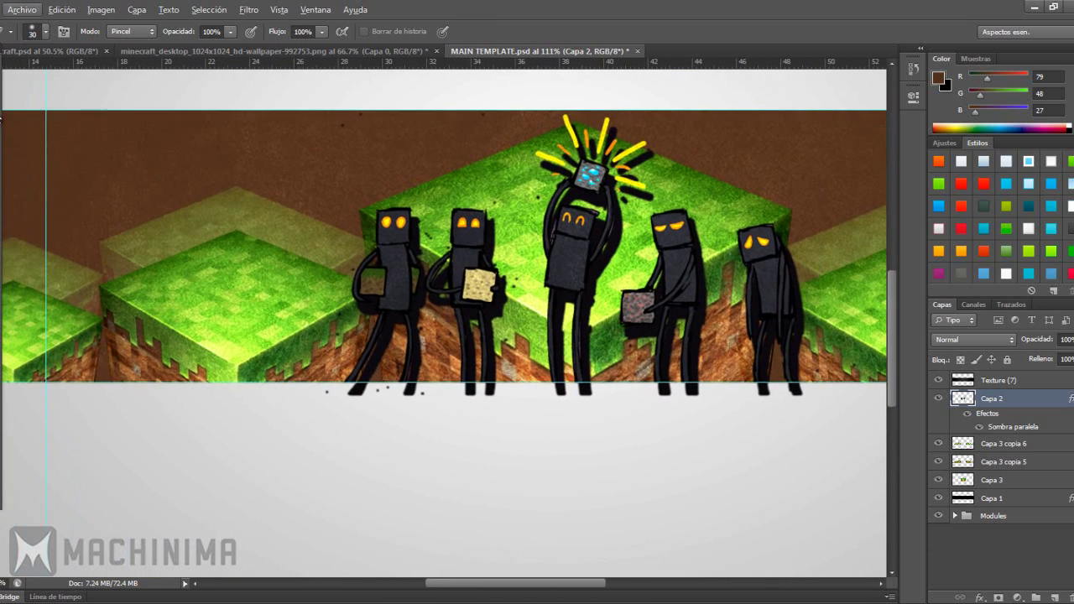
pyautogui.press('v')
pyautogui.scroll(-3, 538, 242)
pyautogui.scroll(1, 538, 243)
# Reduce the spread of Capa 2's drop shadow
pyautogui.rightClick(992, 400)
pyautogui.click(868, 127)
pyautogui.click(671, 330)
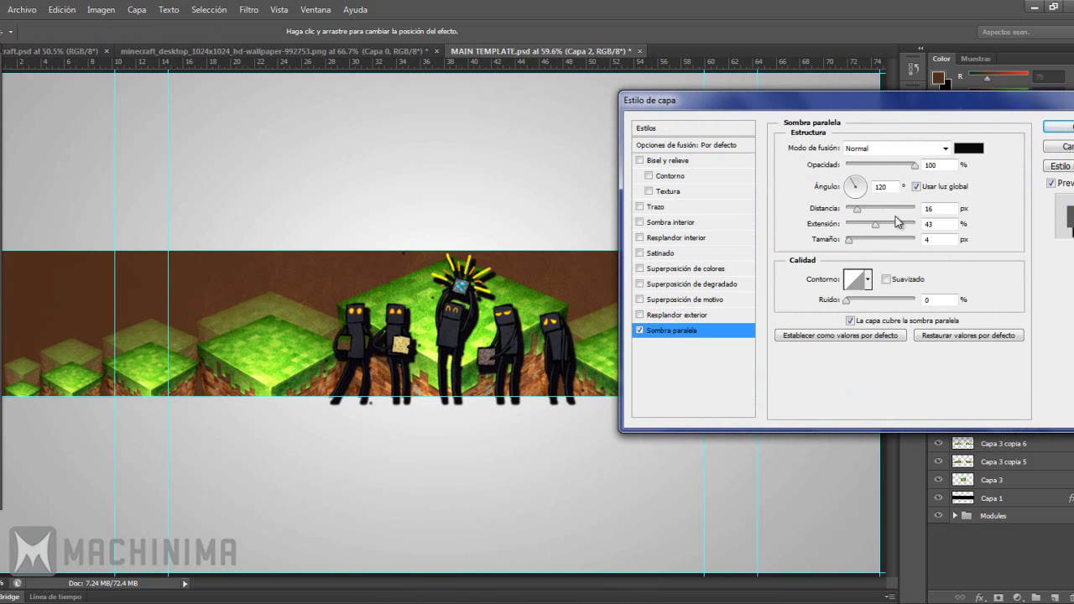
pyautogui.moveTo(877, 228)
pyautogui.mouseDown()
pyautogui.moveTo(856, 209)
pyautogui.moveTo(845, 241)
pyautogui.moveTo(873, 225)
pyautogui.moveTo(846, 242)
pyautogui.mouseUp()
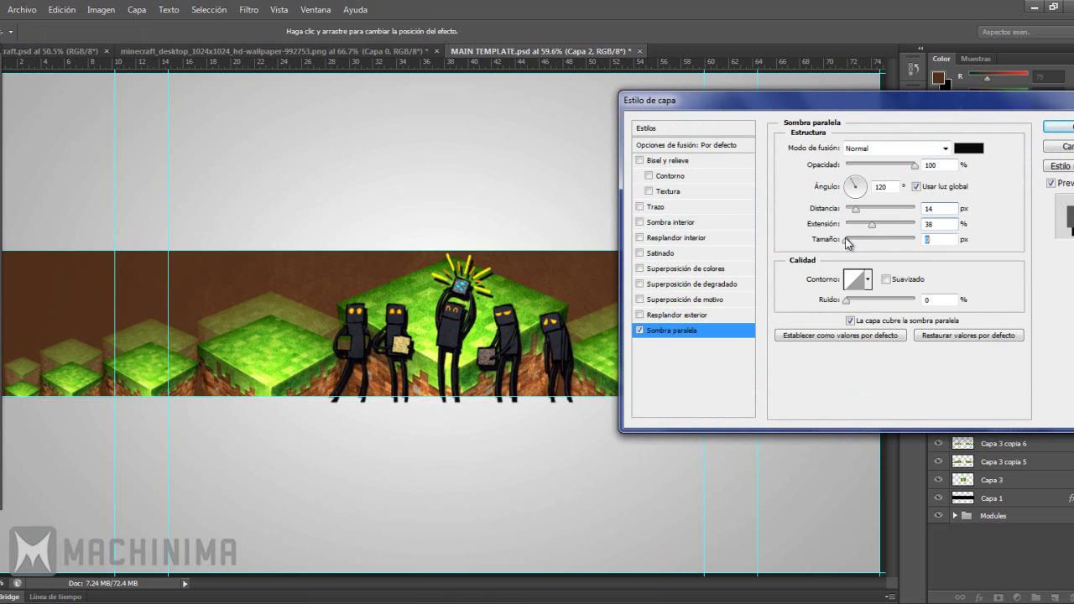
pyautogui.click(1057, 126)
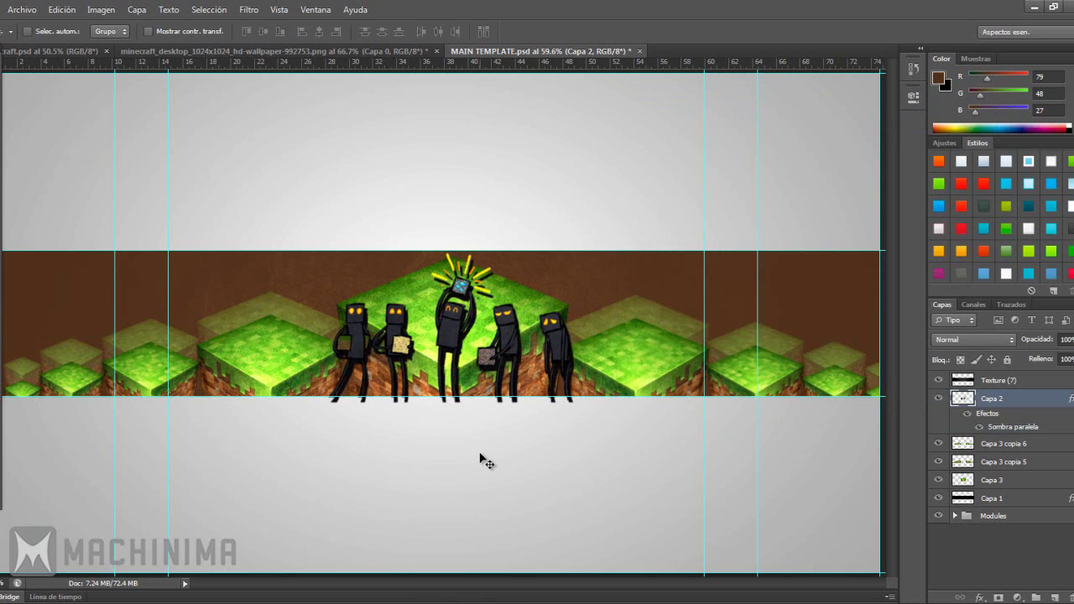
# Set Capa 2's drop shadow to a -171° angle and 33 px distance at full opacity
pyautogui.rightClick(976, 394)
pyautogui.click(895, 128)
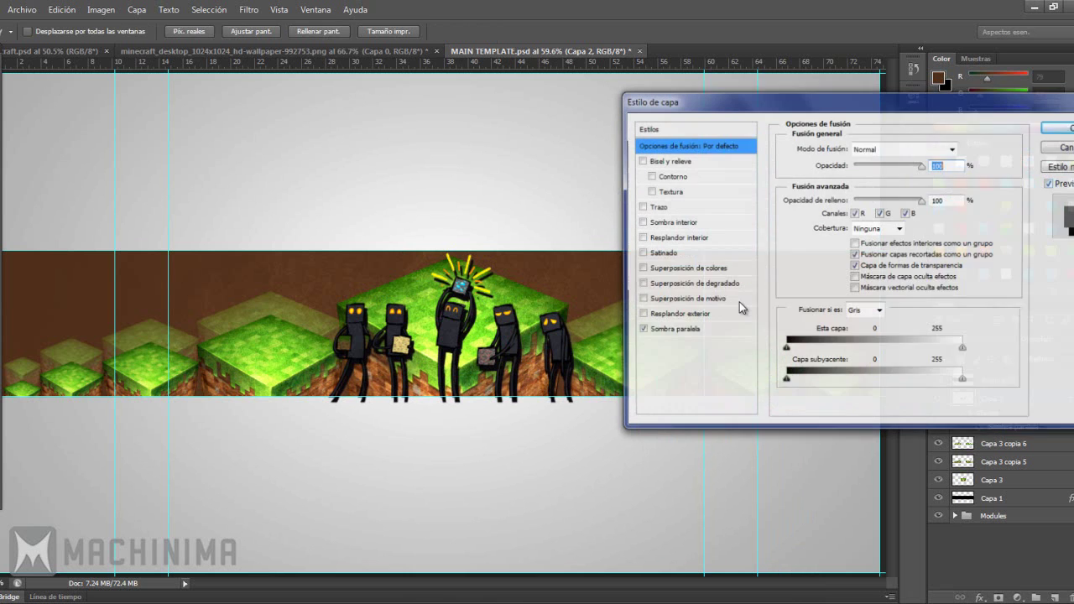
pyautogui.click(688, 332)
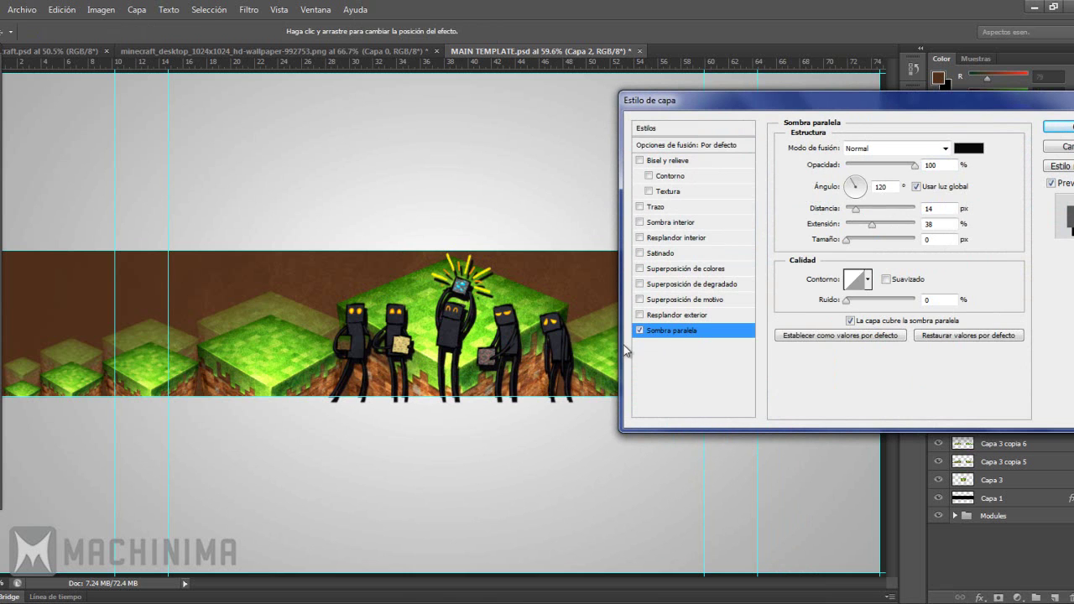
pyautogui.moveTo(477, 363); pyautogui.dragTo(473, 348)
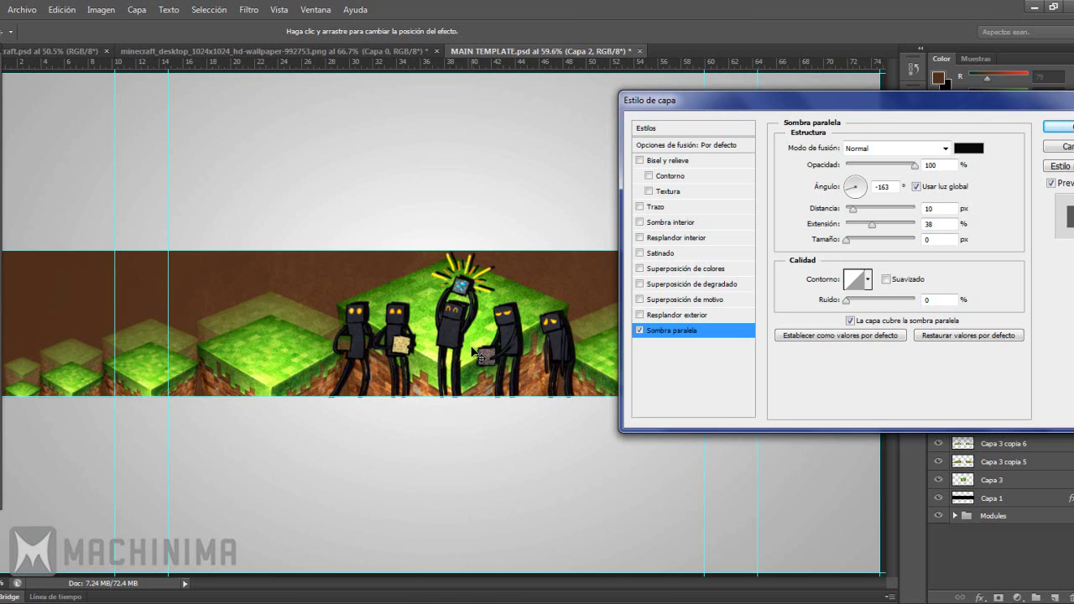
pyautogui.moveTo(438, 361)
pyautogui.mouseDown()
pyautogui.moveTo(427, 359)
pyautogui.moveTo(449, 361)
pyautogui.mouseUp()
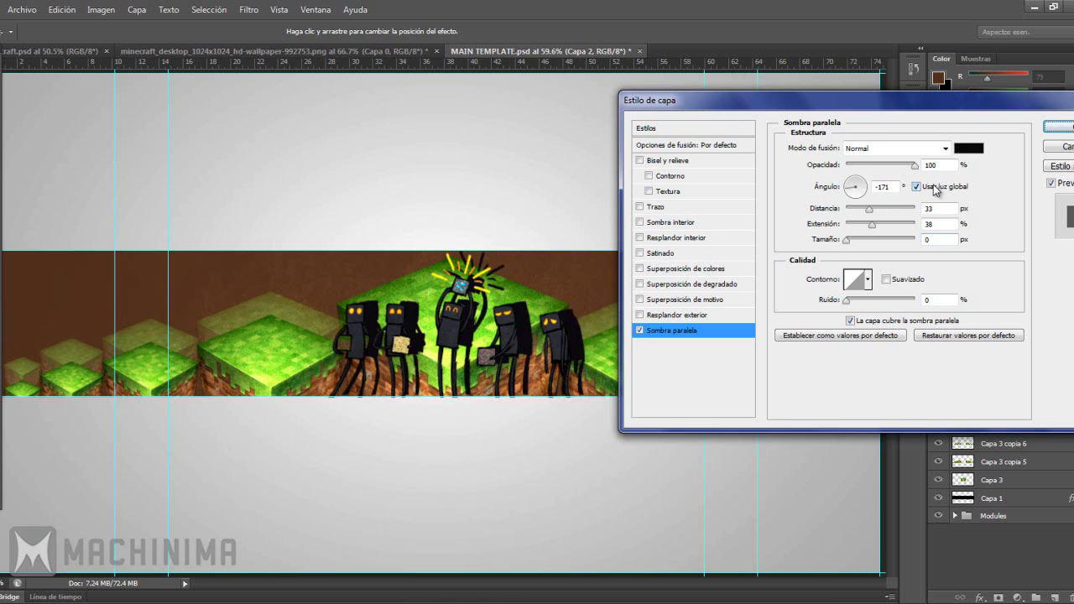
pyautogui.moveTo(899, 165); pyautogui.dragTo(917, 165)
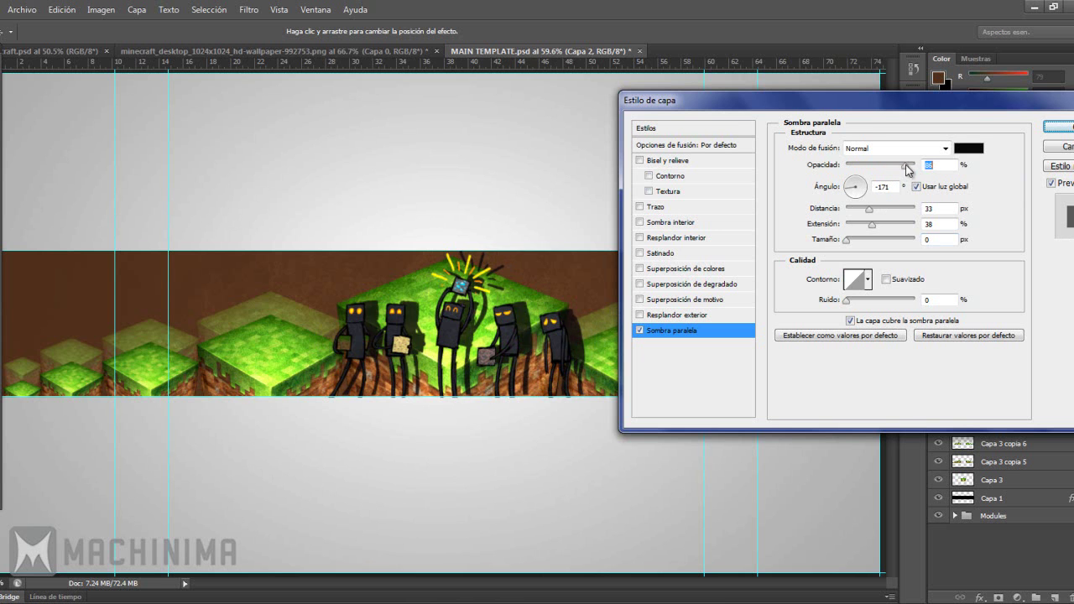
pyautogui.click(1060, 147)
pyautogui.scroll(-1, 454, 342)
pyautogui.scroll(1, 452, 344)
pyautogui.scroll(-1, 451, 346)
pyautogui.scroll(1, 450, 347)
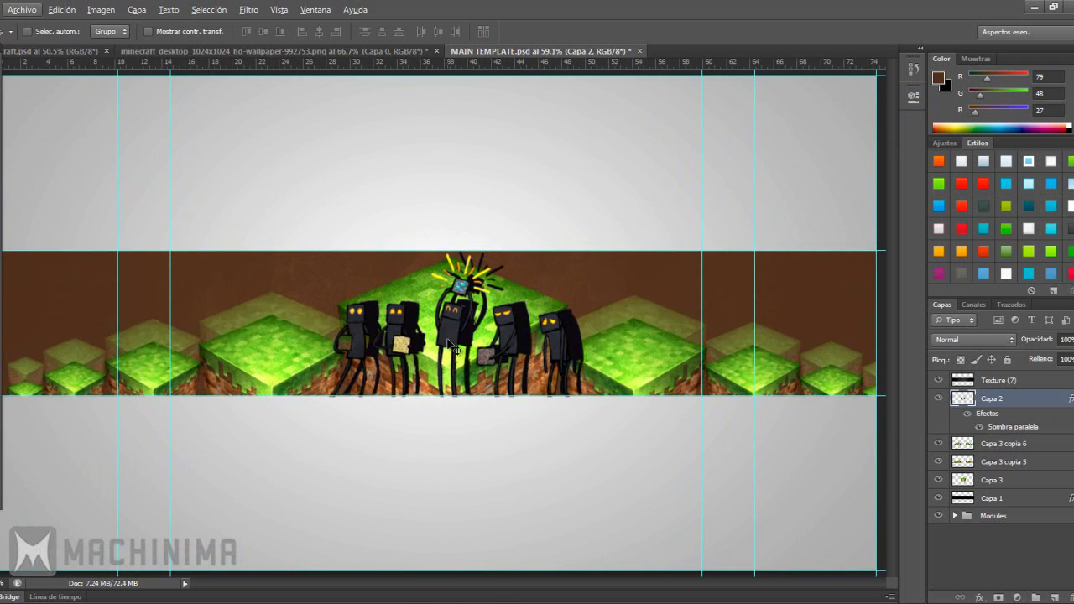
pyautogui.scroll(-2, 449, 347)
pyautogui.scroll(1, 448, 361)
# Drag the MINN logo layer from raft.psd into the MAIN TEMPLATE
pyautogui.click(332, 51)
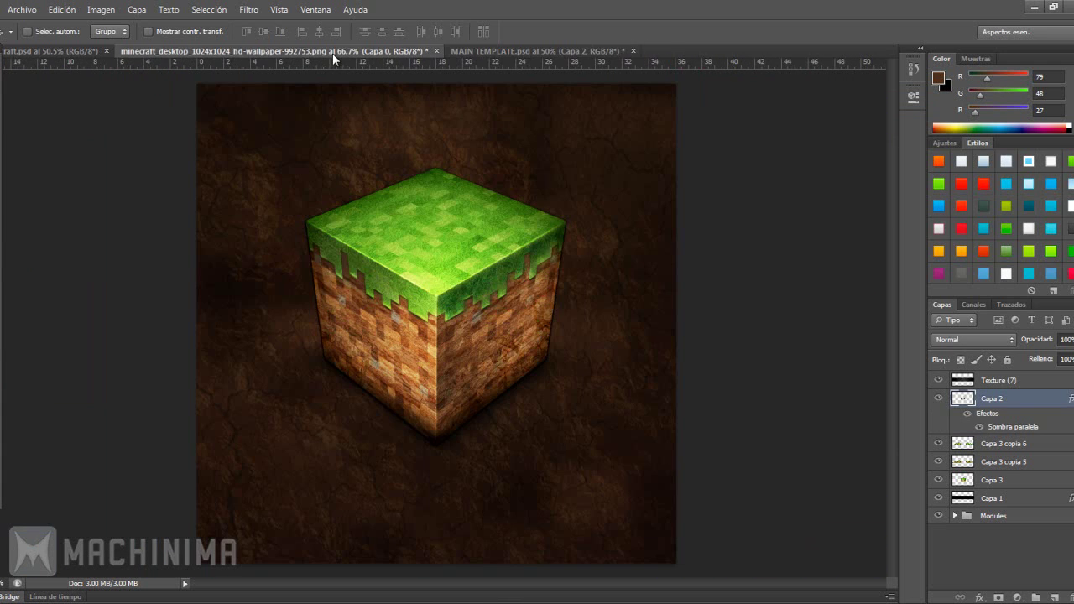
pyautogui.click(84, 51)
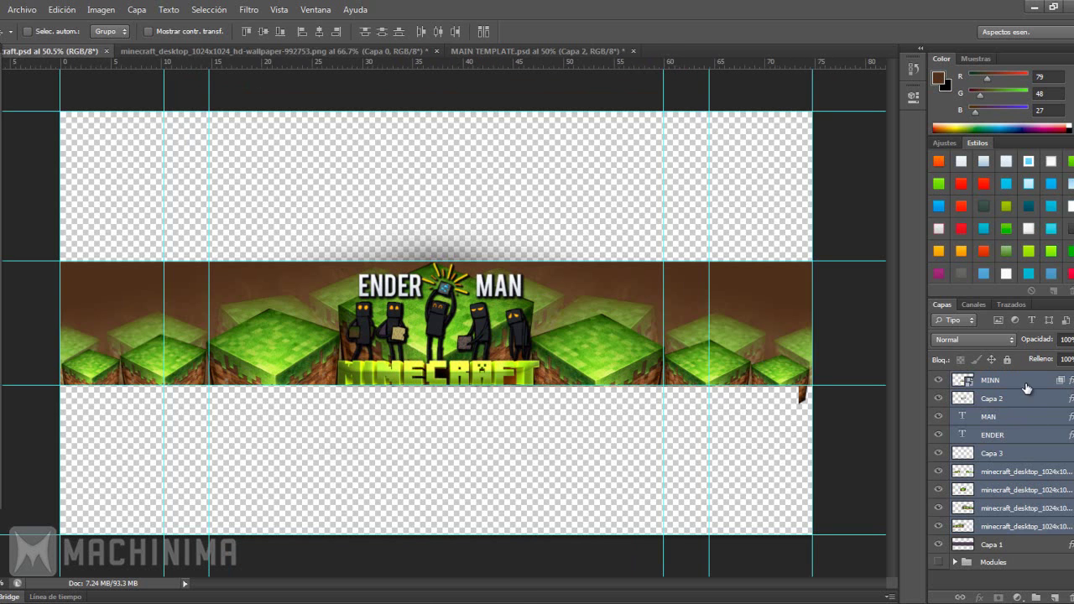
pyautogui.click(1027, 385)
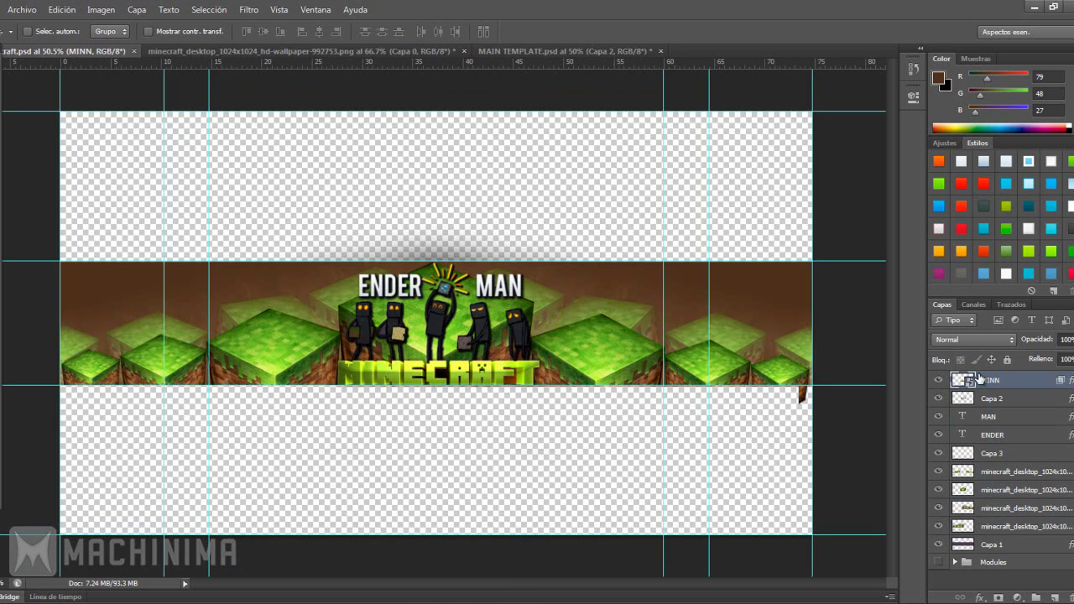
pyautogui.moveTo(537, 369); pyautogui.dragTo(461, 59)
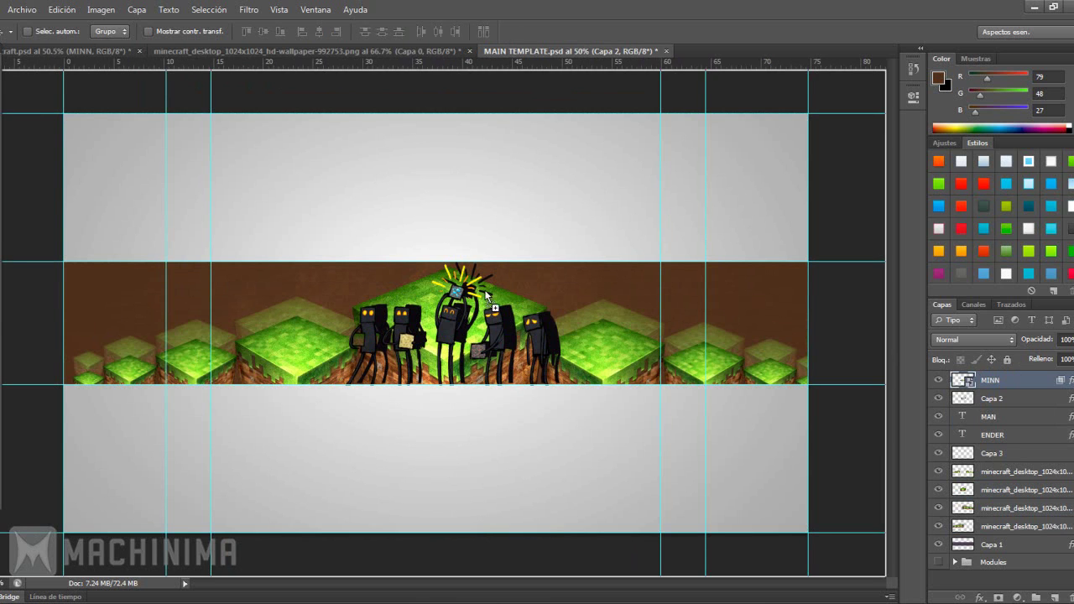
pyautogui.moveTo(512, 57); pyautogui.dragTo(470, 373)
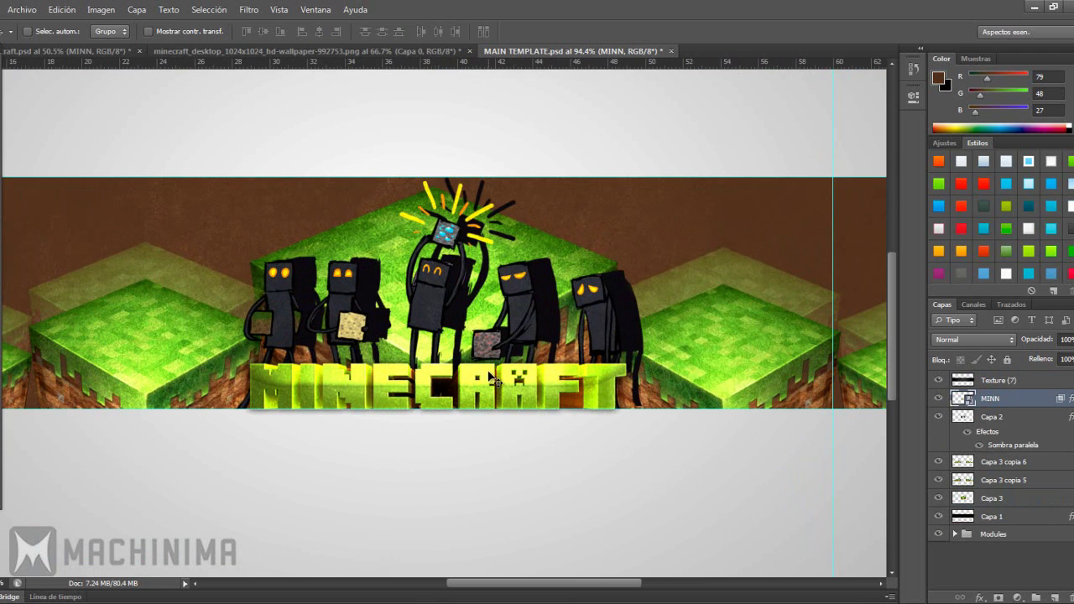
# Stack MINN above Texture (7) and compare it with the finished banner
pyautogui.moveTo(990, 401); pyautogui.dragTo(976, 376)
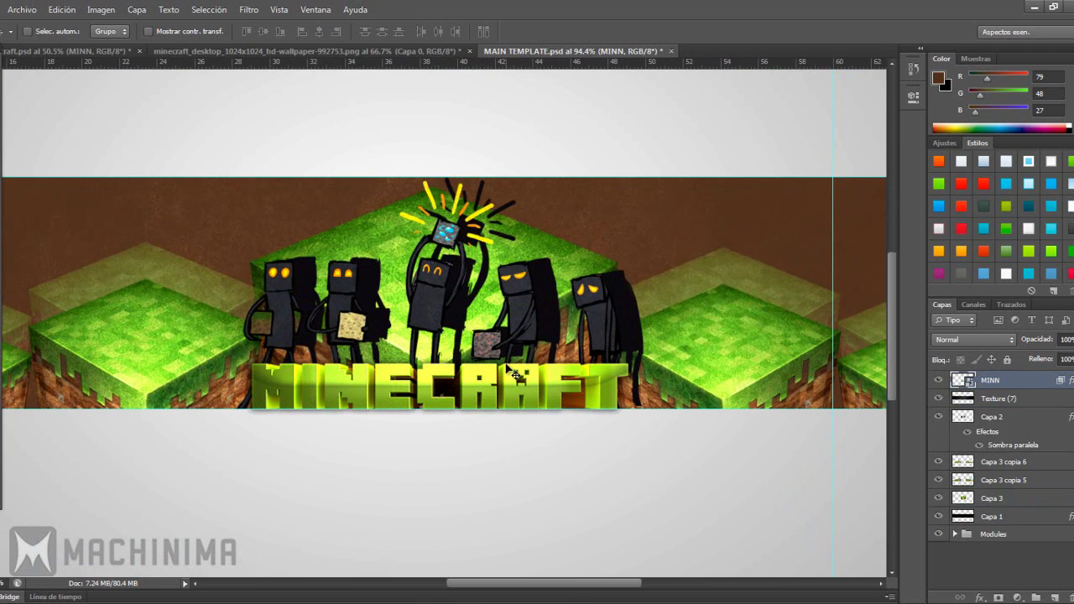
pyautogui.keyDown('alt'); pyautogui.scroll(-1, 489, 351); pyautogui.keyUp('alt')
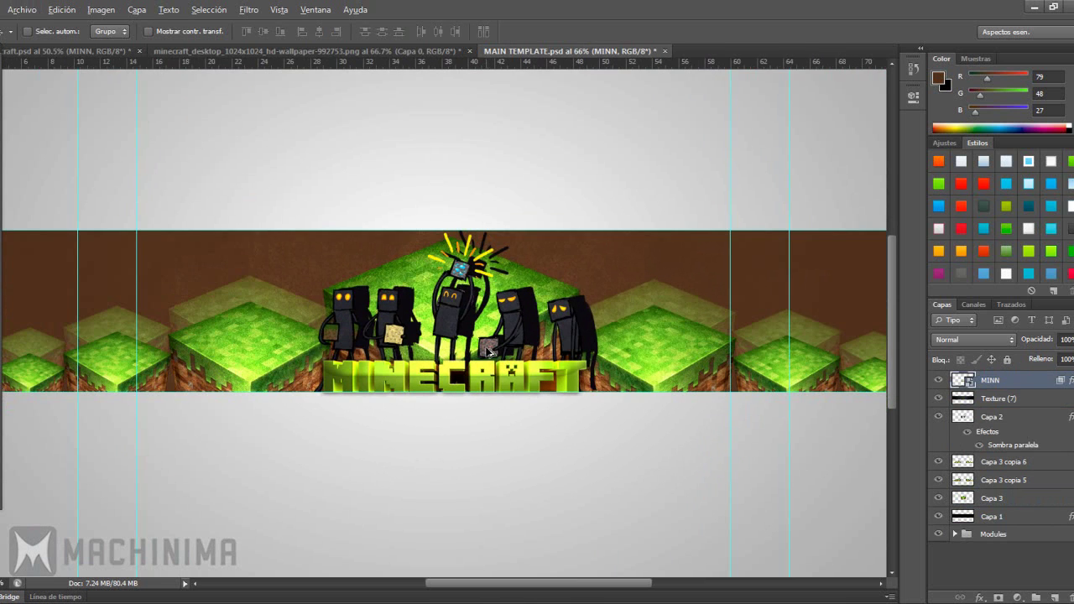
pyautogui.scroll(-2, 485, 335)
pyautogui.scroll(1, 504, 337)
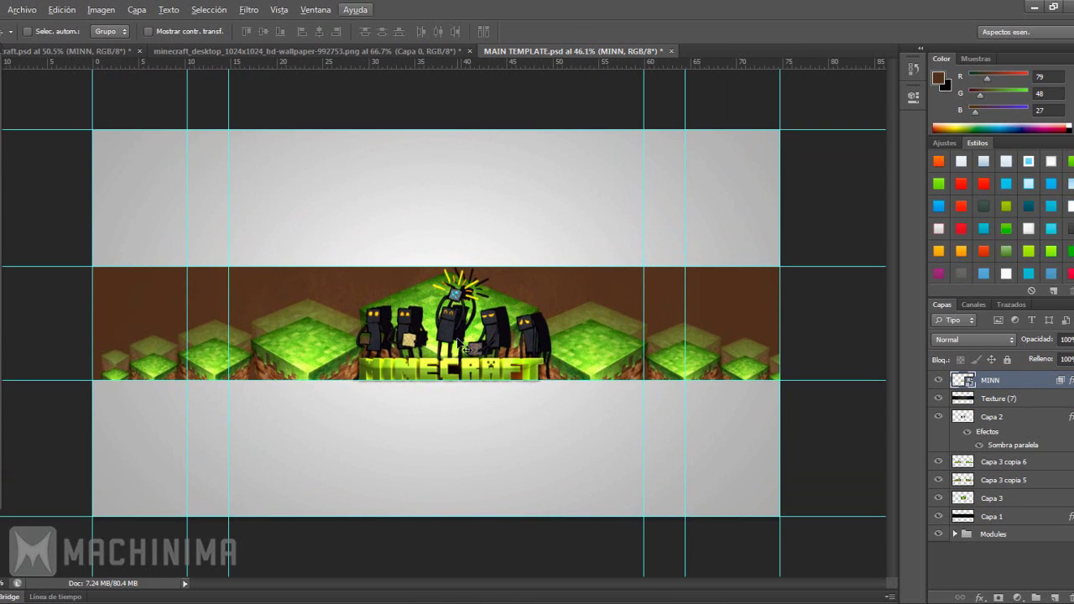
pyautogui.scroll(1, 531, 340)
pyautogui.scroll(1, 462, 340)
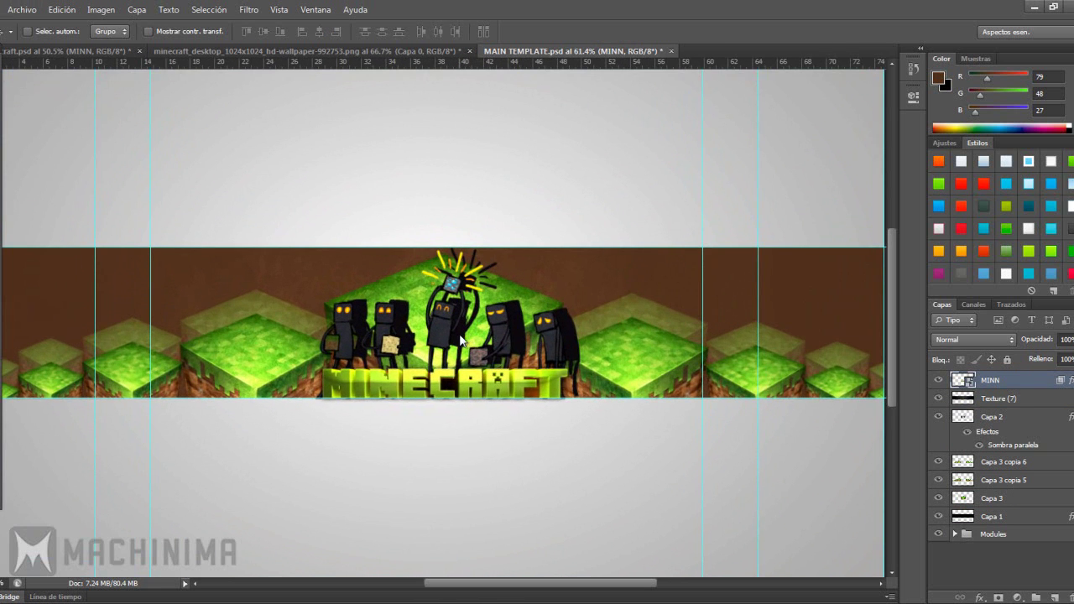
pyautogui.click(116, 53)
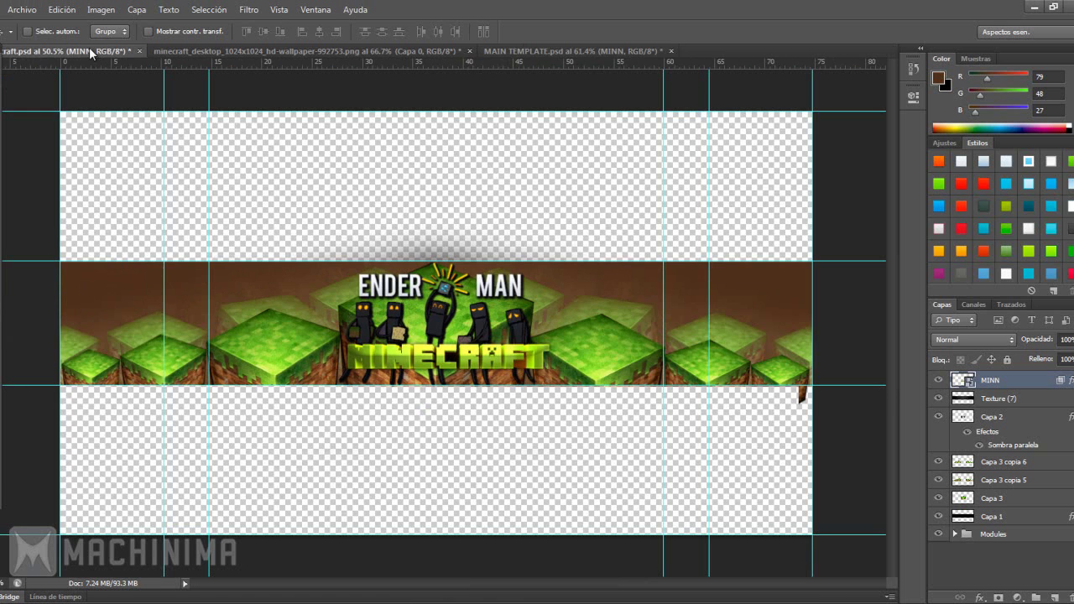
pyautogui.click(595, 54)
pyautogui.scroll(-2, 463, 295)
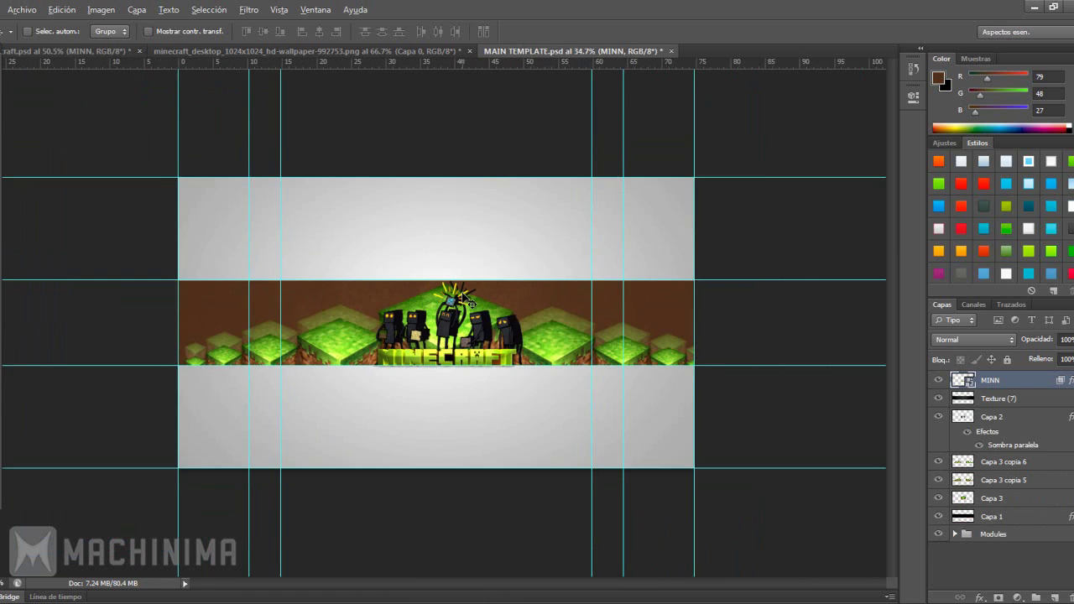
pyautogui.scroll(1, 454, 306)
# Add 'NDER' text above the left endermen with the stroke and gradient preset style
pyautogui.press('t')
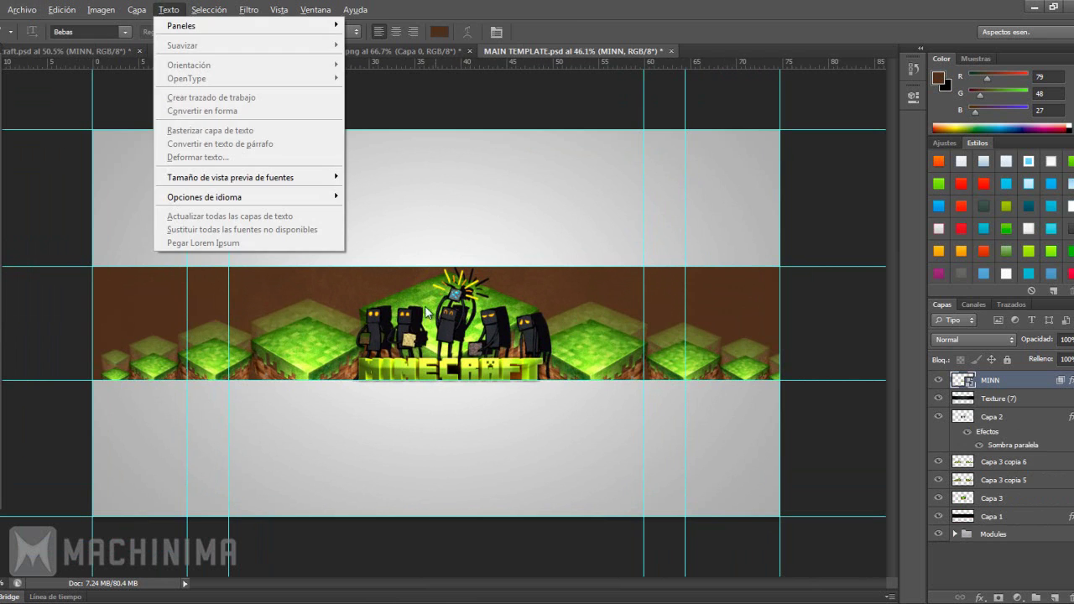
pyautogui.click(398, 285)
pyautogui.scroll(1, 398, 333)
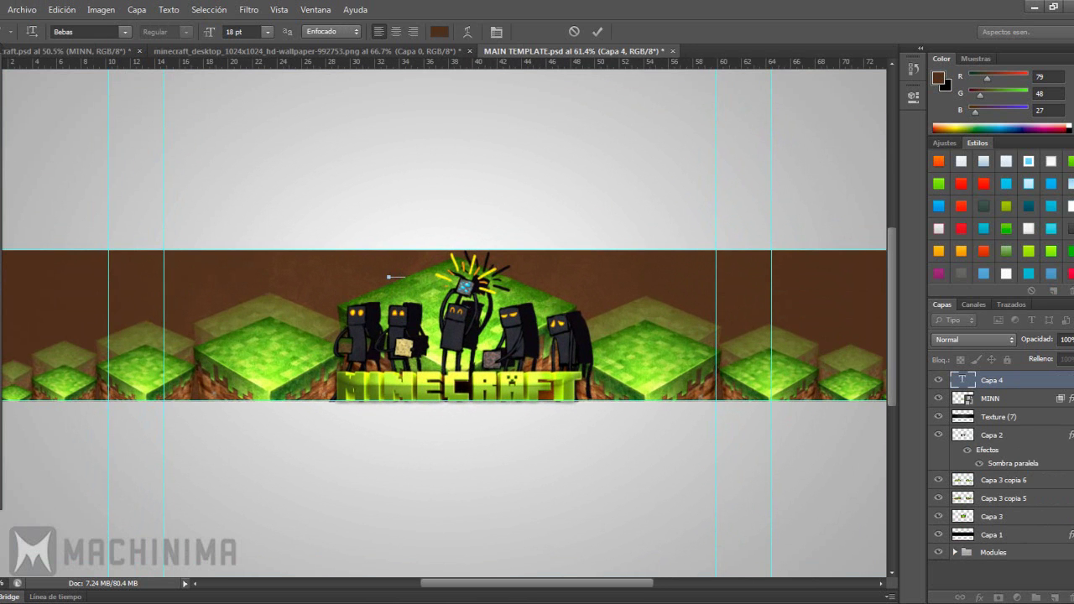
pyautogui.write('NDER')
pyautogui.hotkey('ctrl', 'Return')
pyautogui.press('v')
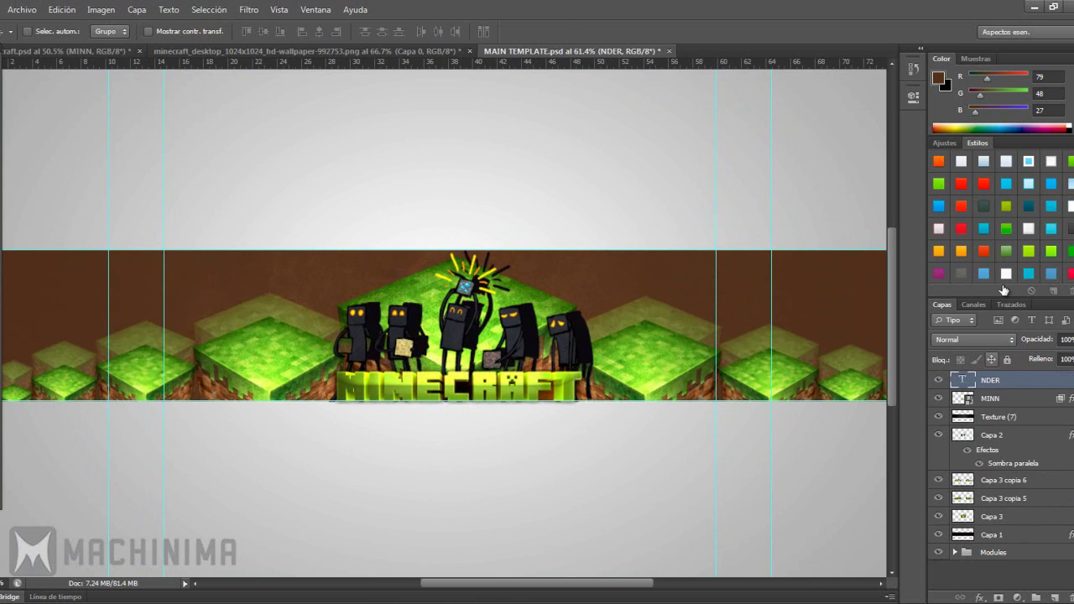
pyautogui.click(961, 164)
pyautogui.scroll(1, 402, 269)
pyautogui.moveTo(423, 245); pyautogui.dragTo(413, 264)
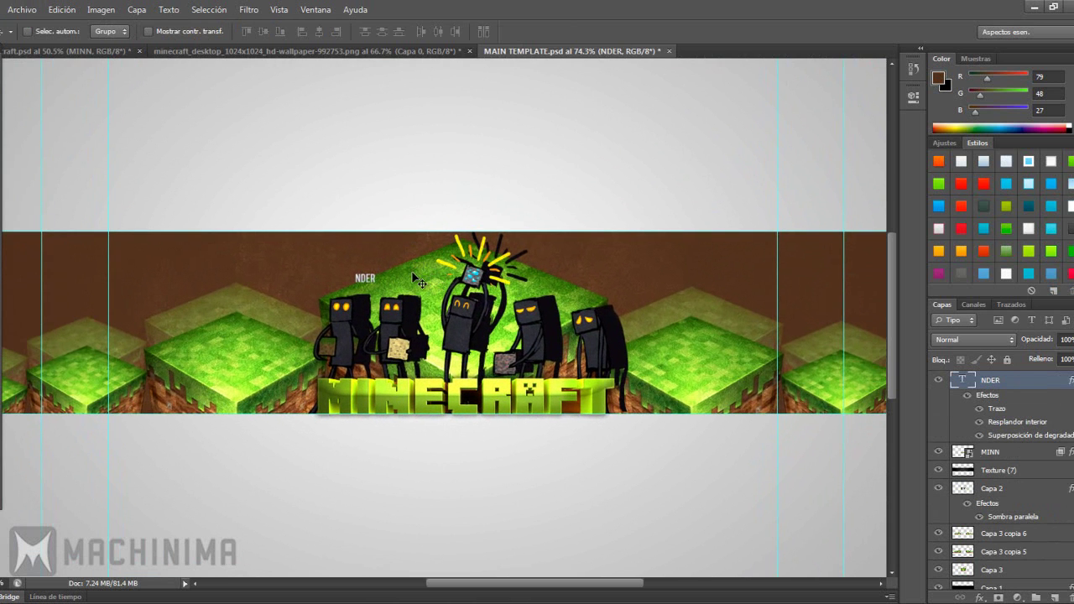
# Show the rulers and enlarge the title to full title size
pyautogui.hotkey('ctrl', 'r')
pyautogui.hotkey('ctrl', 't')
pyautogui.moveTo(395, 281); pyautogui.dragTo(431, 313)
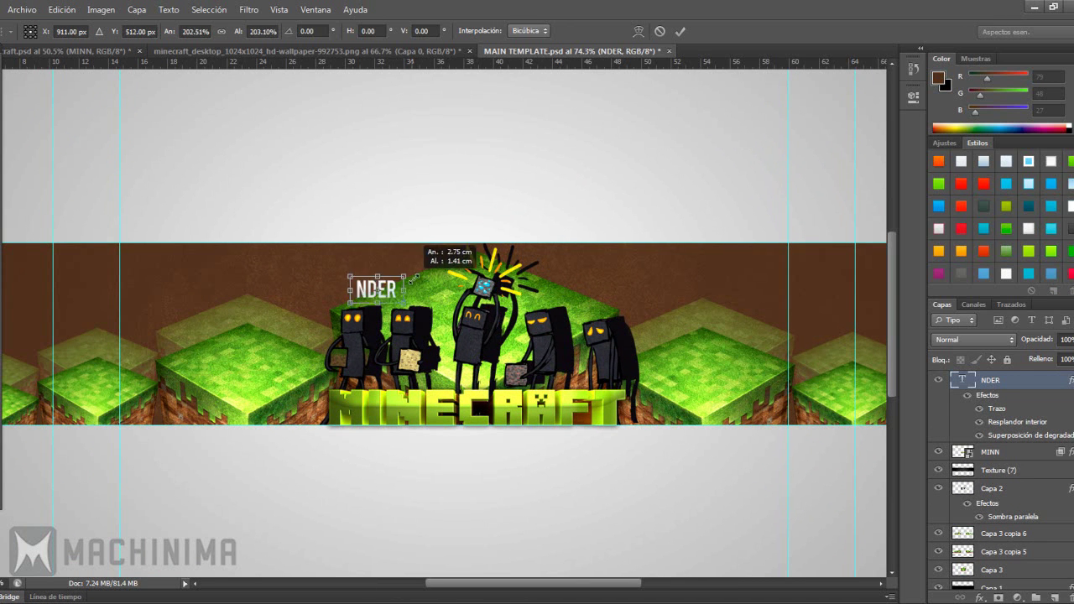
pyautogui.press('Return')
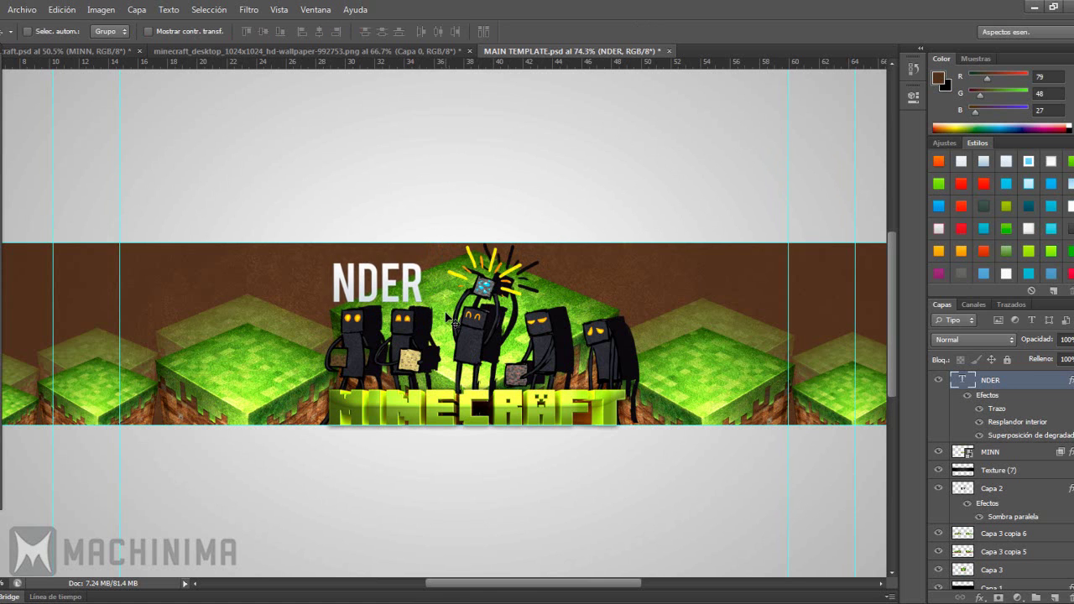
# Correct the title text to read 'ENDER'
pyautogui.press('t')
pyautogui.moveTo(423, 286); pyautogui.dragTo(337, 286)
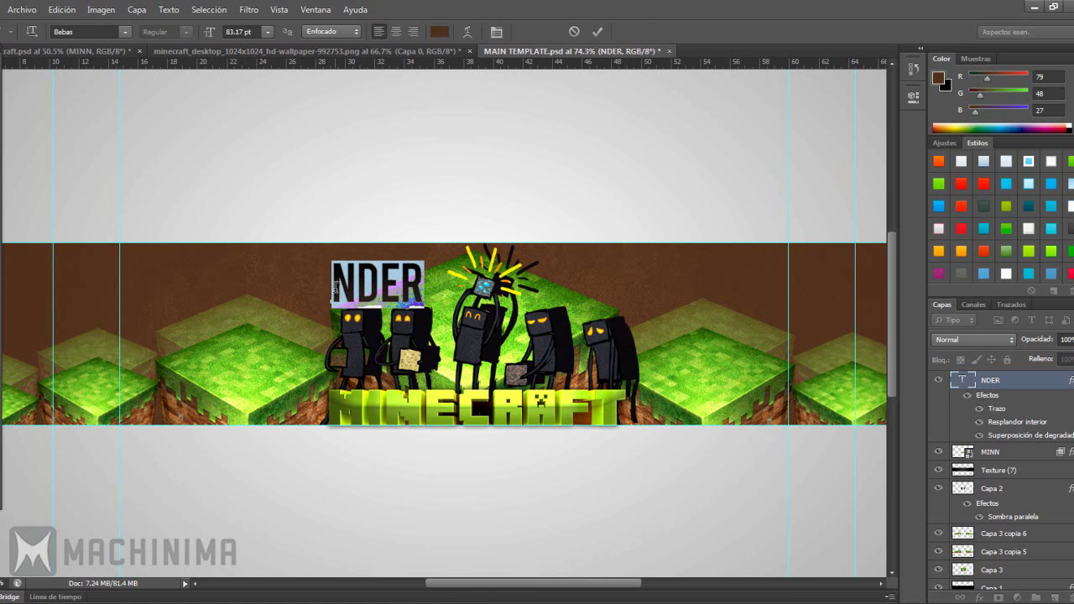
pyautogui.write('ENDER')
pyautogui.hotkey('ctrl', 'Return')
pyautogui.press('v')
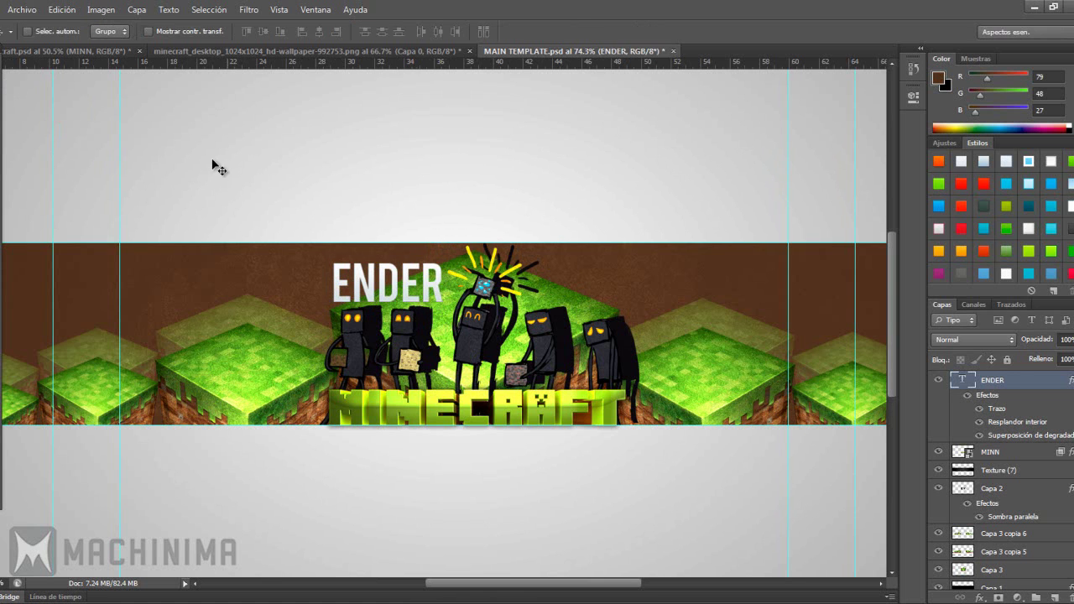
# Duplicate the ENDER title to the right and nudge it into position
pyautogui.moveTo(476, 275); pyautogui.dragTo(590, 297)
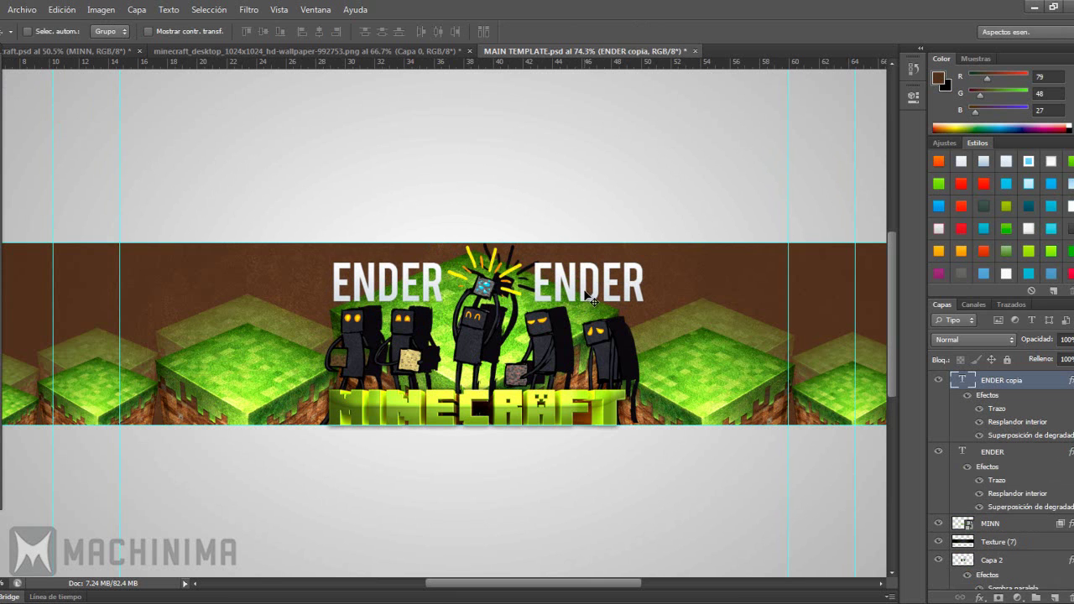
pyautogui.hotkey('shift', 'Left')
pyautogui.hotkey('shift', 'Left')
pyautogui.hotkey('shift', 'Left')
pyautogui.hotkey('shift', 'Left')
pyautogui.hotkey('shift', 'Left')
pyautogui.hotkey('shift', 'Left')
pyautogui.hotkey('shift', 'Left')
pyautogui.hotkey('shift', 'Left')
pyautogui.hotkey('shift', 'Left')
pyautogui.hotkey('shift', 'Left')
pyautogui.hotkey('shift', 'Left')
pyautogui.hotkey('shift', 'Left')
pyautogui.hotkey('shift', 'Right')
pyautogui.hotkey('shift', 'Right')
pyautogui.press('Right')
pyautogui.press('Left')
pyautogui.hotkey('shift', 'Right')
pyautogui.hotkey('shift', 'Right')
pyautogui.hotkey('shift', 'Right')
pyautogui.hotkey('shift', 'Right')
pyautogui.hotkey('shift', 'Right')
pyautogui.hotkey('shift', 'Right')
pyautogui.hotkey('shift', 'Right')
pyautogui.hotkey('shift', 'Right')
pyautogui.hotkey('shift', 'Right')
pyautogui.hotkey('shift', 'Right')
pyautogui.hotkey('shift', 'Right')
pyautogui.hotkey('shift', 'Left')
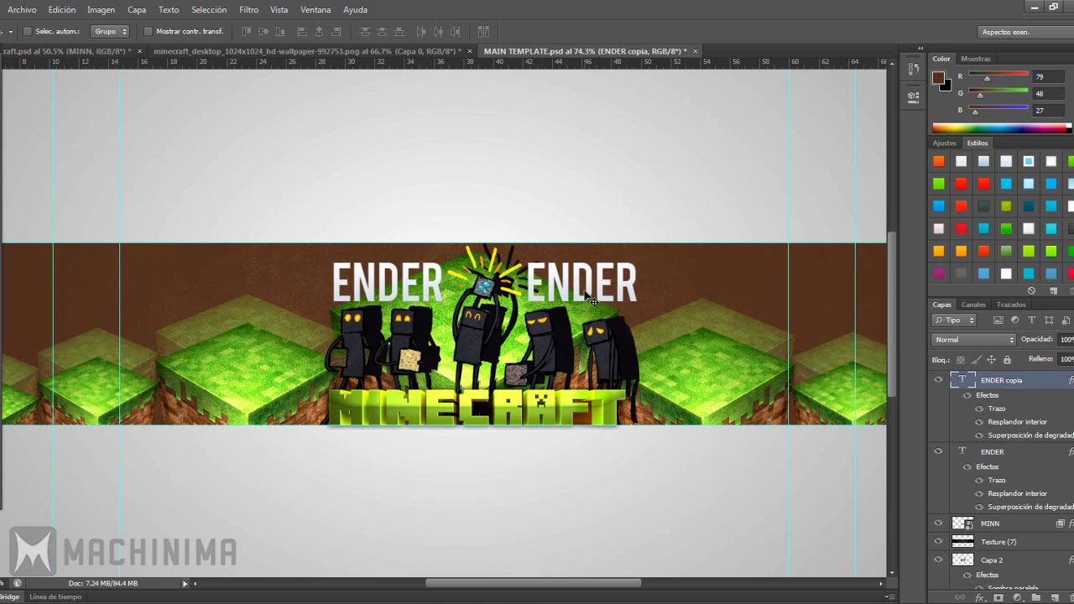
# Retype the copy as 'MAN' and nudge it one pixel right
pyautogui.press('t')
pyautogui.moveTo(636, 285); pyautogui.dragTo(527, 287)
pyautogui.write('MAN')
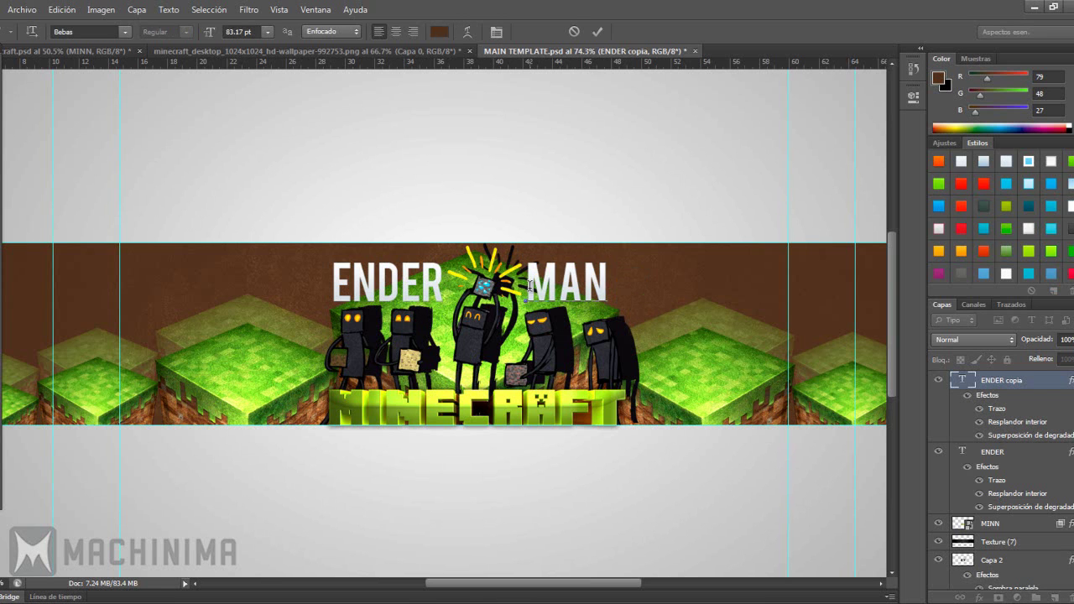
pyautogui.hotkey('ctrl', 'Return')
pyautogui.press('v')
pyautogui.scroll(-3, 505, 287)
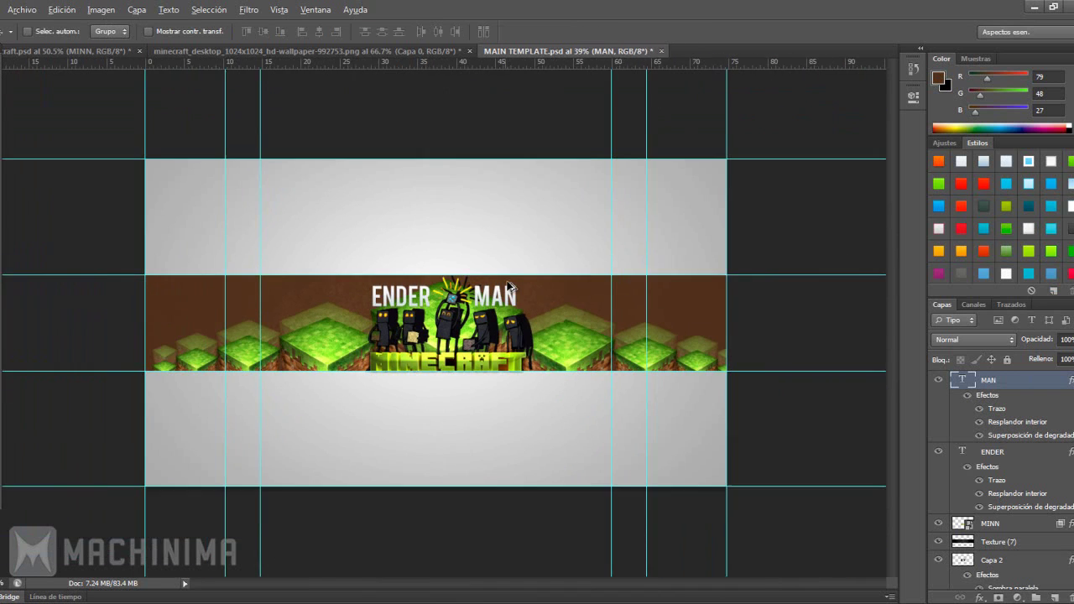
pyautogui.scroll(2, 505, 287)
pyautogui.press('Right')
pyautogui.press('Right')
pyautogui.press('Right')
pyautogui.press('Right')
pyautogui.press('Right')
pyautogui.press('Right')
pyautogui.press('Right')
pyautogui.press('Right')
pyautogui.press('Right')
pyautogui.press('Right')
pyautogui.press('Right')
pyautogui.scroll(1, 573, 280)
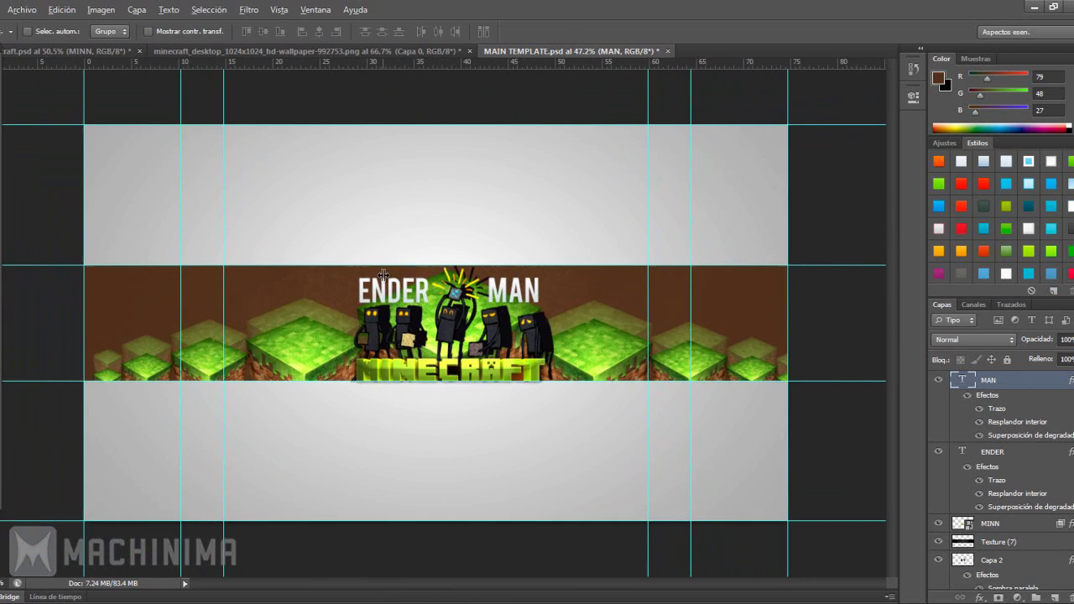
pyautogui.scroll(-2, 542, 279)
pyautogui.scroll(1, 571, 336)
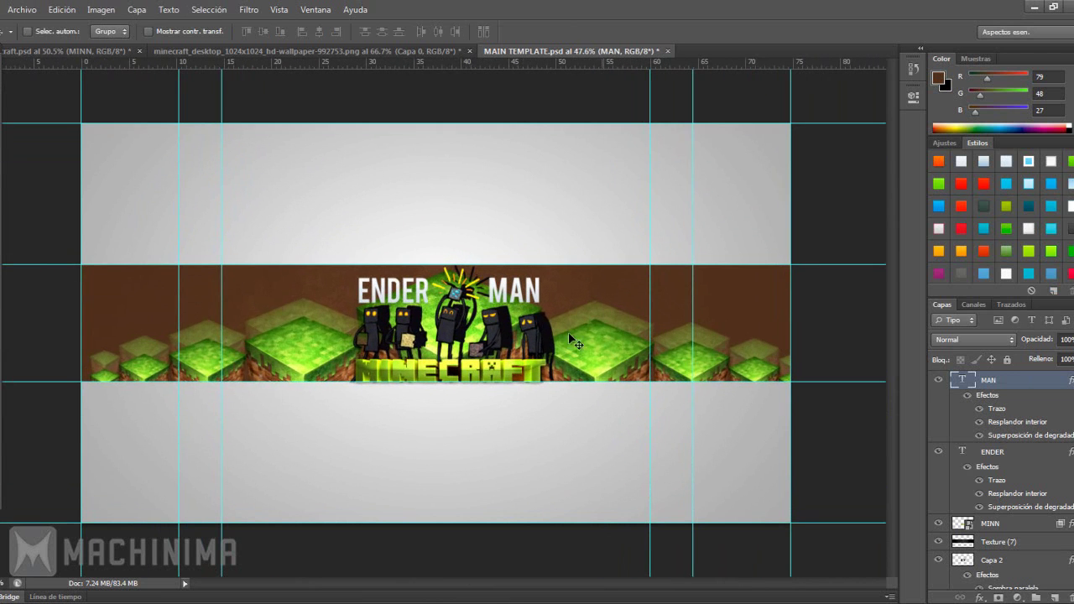
# Give MAN's drop shadow Normal blend mode, 100% opacity and a wider spread
pyautogui.rightClick(1019, 377)
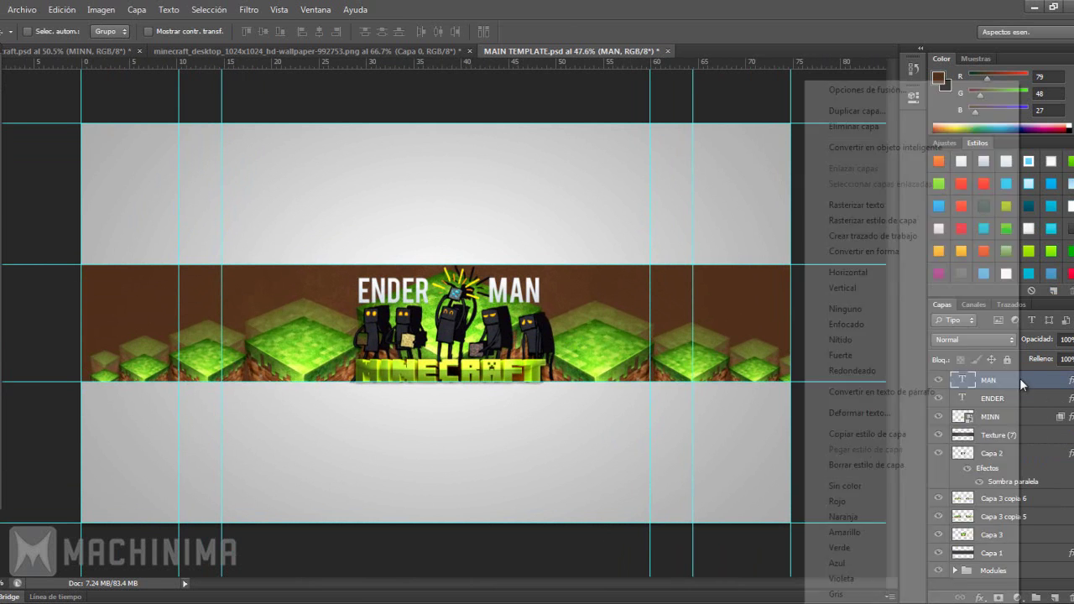
pyautogui.click(853, 92)
pyautogui.click(676, 331)
pyautogui.click(898, 149)
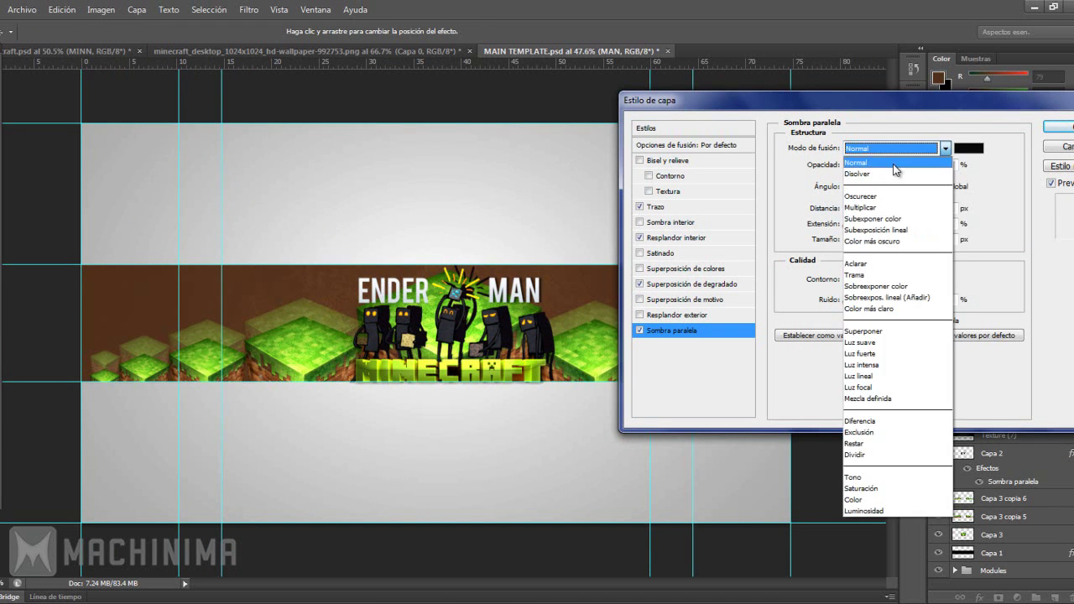
pyautogui.moveTo(852, 118); pyautogui.dragTo(854, 104)
pyautogui.moveTo(899, 152); pyautogui.dragTo(978, 156)
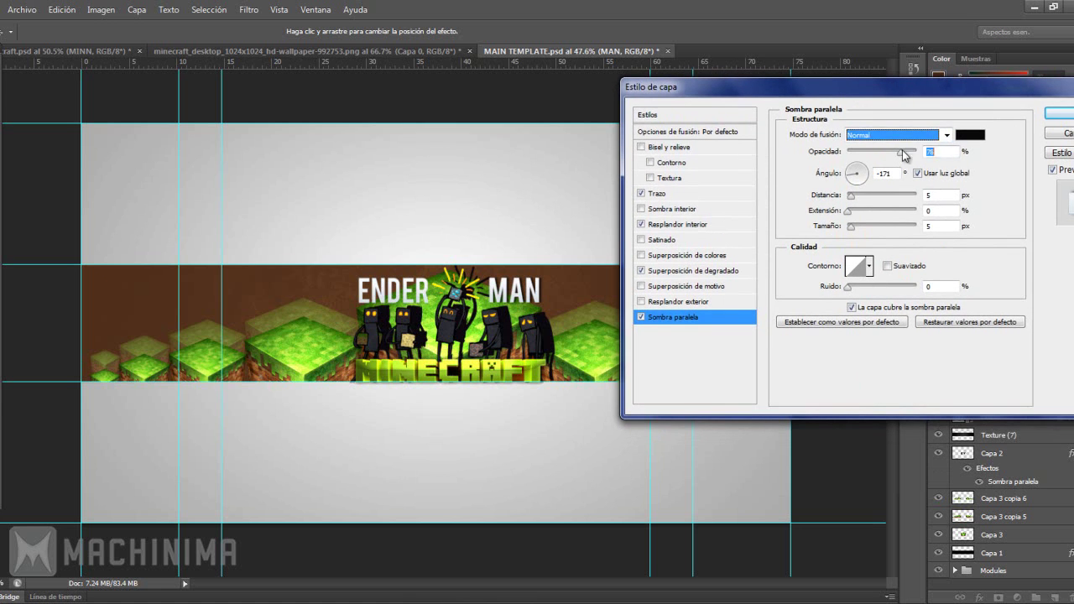
pyautogui.moveTo(850, 211)
pyautogui.mouseDown()
pyautogui.moveTo(852, 226)
pyautogui.moveTo(856, 199)
pyautogui.moveTo(865, 212)
pyautogui.mouseUp()
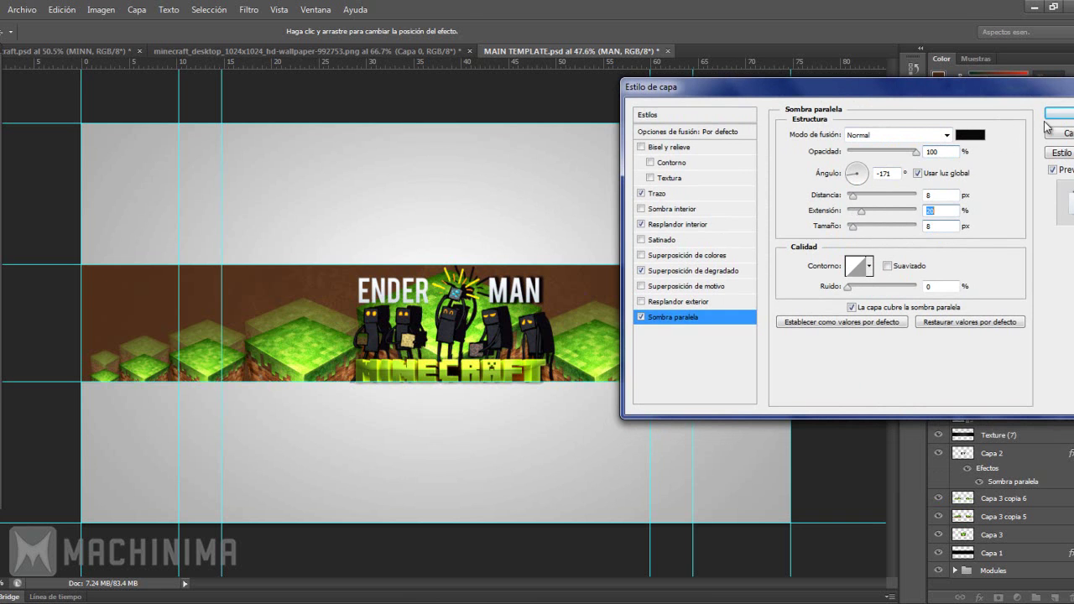
pyautogui.click(1051, 114)
# Copy MAN's layer style and paste it onto the ENDER layer
pyautogui.rightClick(1017, 380)
pyautogui.press('Escape')
pyautogui.rightClick(1002, 375)
pyautogui.click(916, 433)
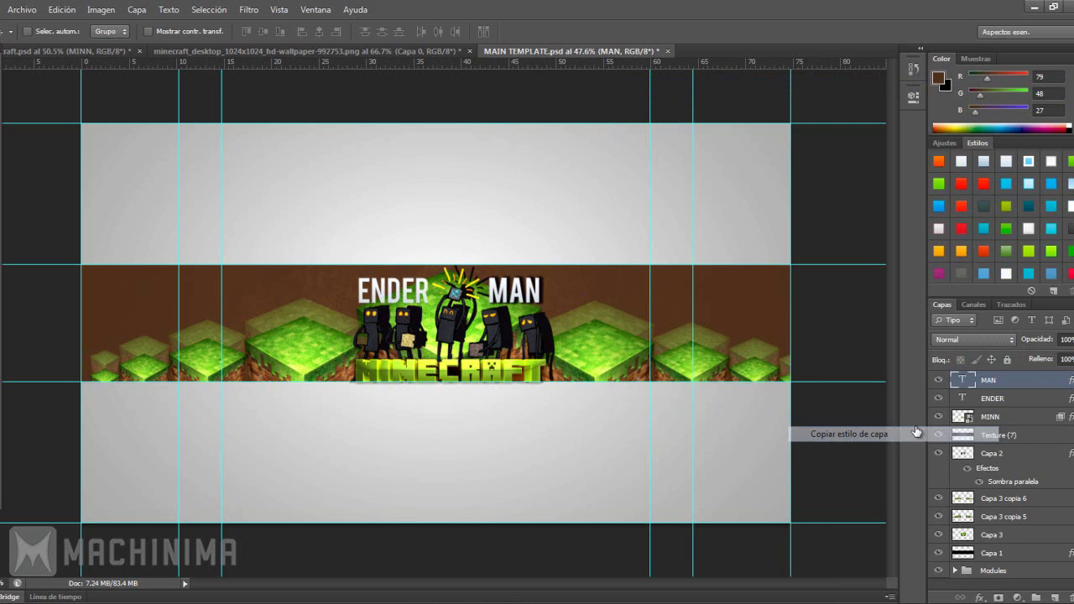
pyautogui.click(995, 400)
pyautogui.rightClick(996, 400)
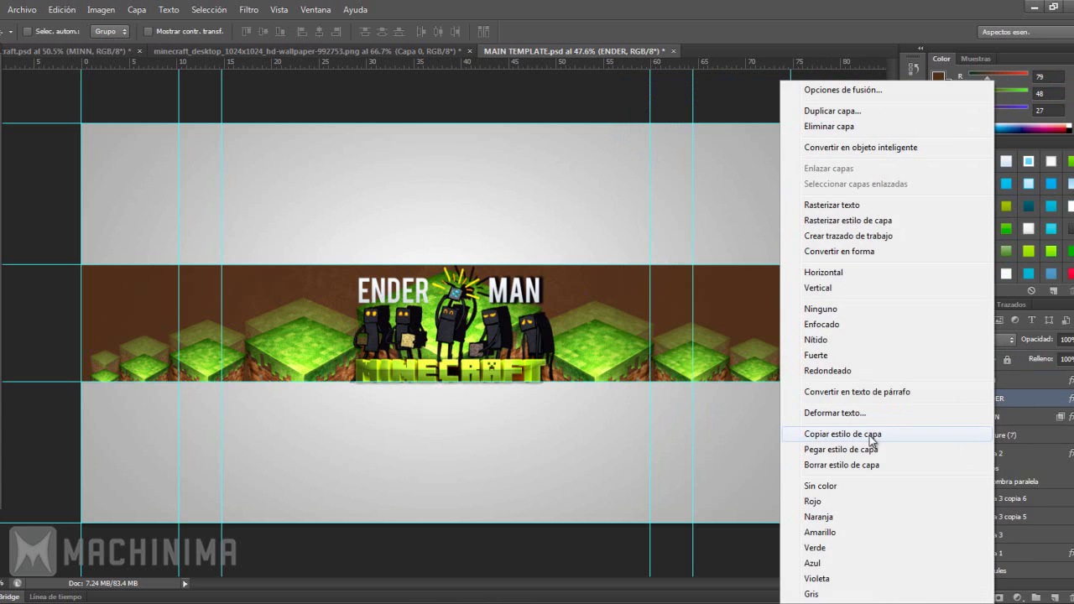
pyautogui.click(871, 449)
# Scroll back and forth over the grass-block wallpaper image to inspect it
pyautogui.keyDown('alt'); pyautogui.scroll(-2, 451, 306); pyautogui.keyUp('alt')
pyautogui.keyDown('alt'); pyautogui.scroll(-1, 450, 306); pyautogui.keyUp('alt')
pyautogui.keyDown('alt'); pyautogui.scroll(2, 453, 311); pyautogui.keyUp('alt')
pyautogui.keyDown('alt'); pyautogui.scroll(1, 462, 319); pyautogui.keyUp('alt')
pyautogui.keyDown('alt'); pyautogui.scroll(-1, 476, 331); pyautogui.keyUp('alt')
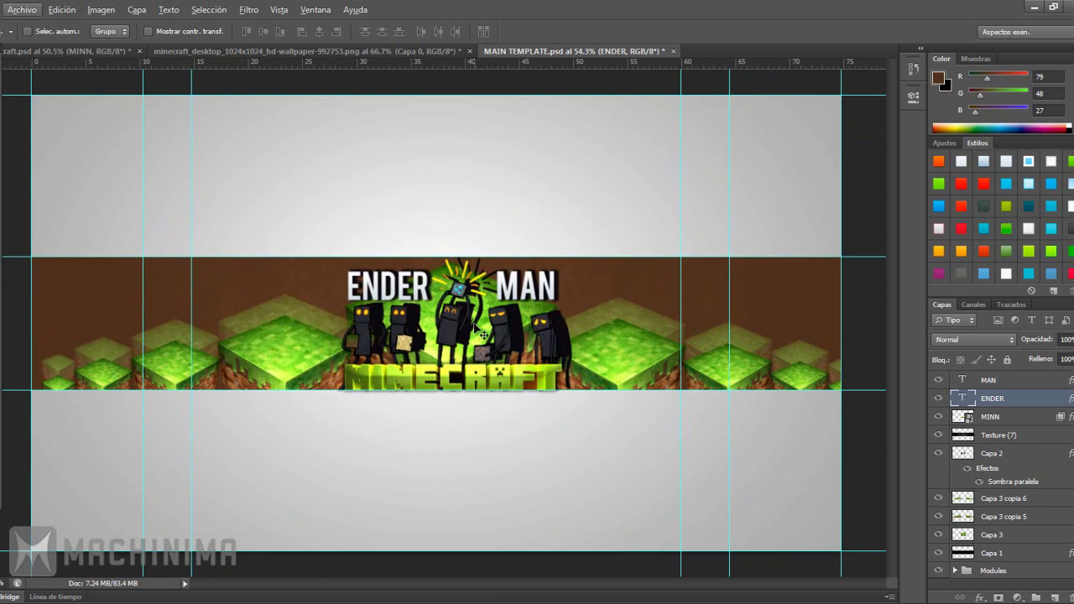
pyautogui.keyDown('alt'); pyautogui.scroll(-1, 483, 334); pyautogui.keyUp('alt')
pyautogui.keyDown('alt'); pyautogui.scroll(1, 482, 334); pyautogui.keyUp('alt')
pyautogui.keyDown('alt'); pyautogui.scroll(-2, 483, 334); pyautogui.keyUp('alt')
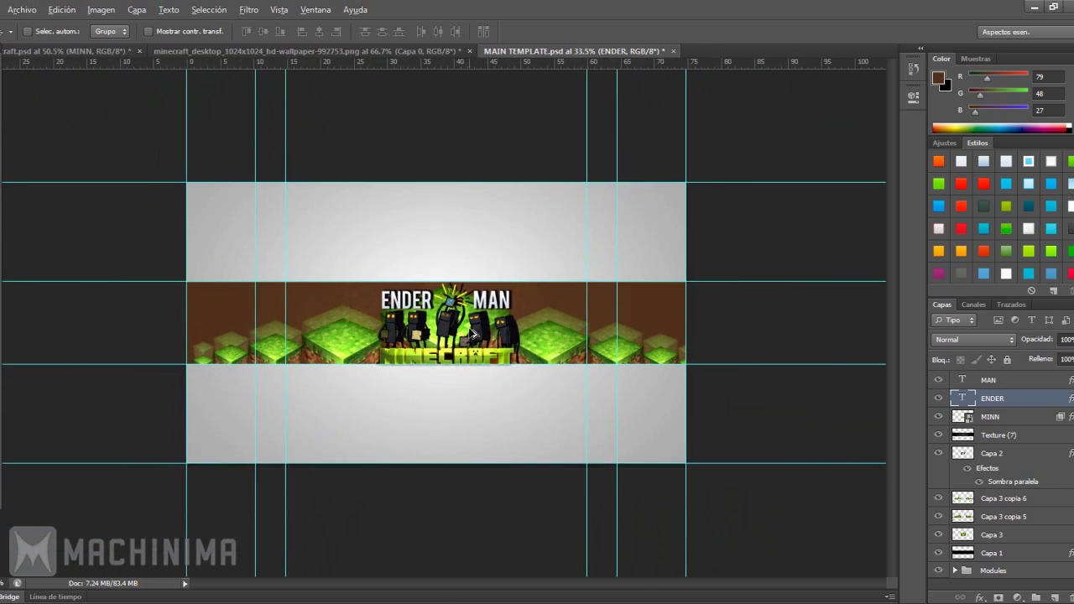
pyautogui.keyDown('alt'); pyautogui.scroll(1, 478, 337); pyautogui.keyUp('alt')
pyautogui.keyDown('alt'); pyautogui.scroll(-2, 471, 345); pyautogui.keyUp('alt')
pyautogui.keyDown('alt'); pyautogui.scroll(1, 471, 347); pyautogui.keyUp('alt')
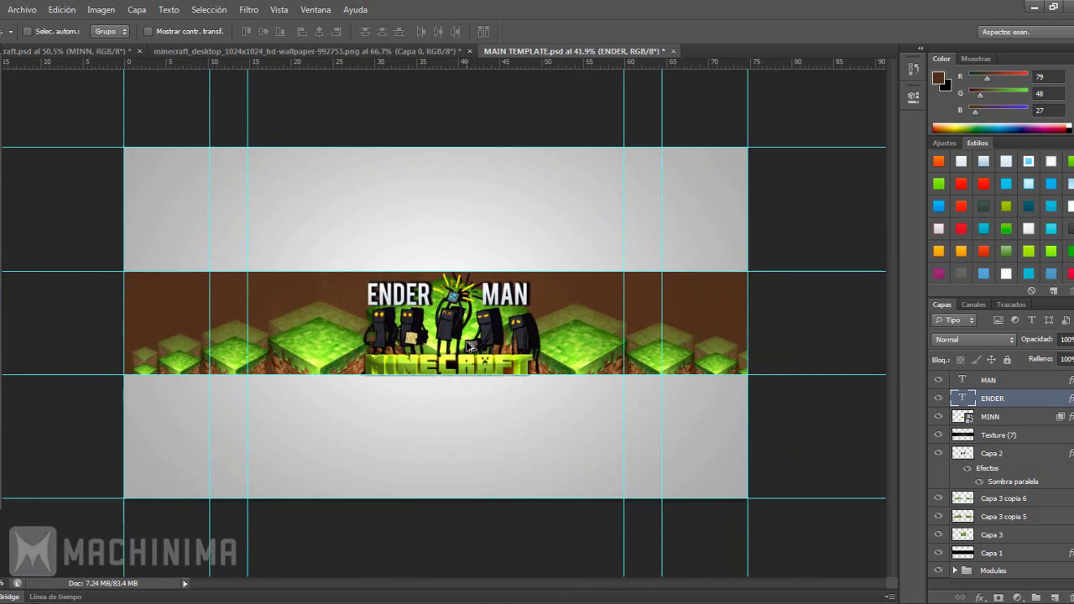
pyautogui.keyDown('alt'); pyautogui.scroll(2, 472, 347); pyautogui.keyUp('alt')
# Bring the MINN banner document to the front and scroll over it to inspect it
pyautogui.click(84, 51)
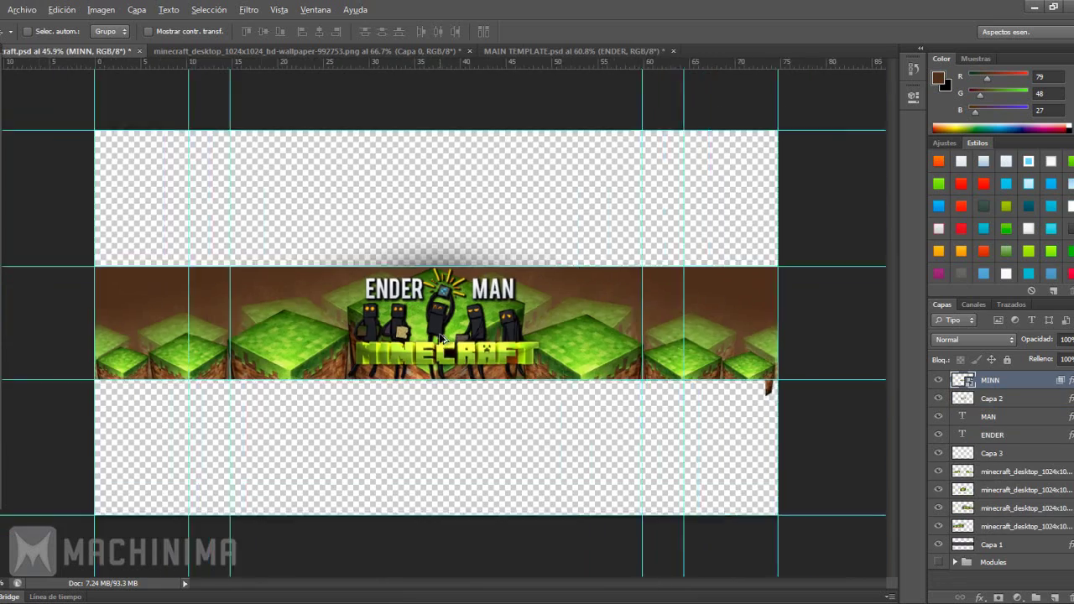
pyautogui.keyDown('alt'); pyautogui.scroll(-2, 444, 355); pyautogui.keyUp('alt')
pyautogui.keyDown('alt'); pyautogui.scroll(1, 443, 355); pyautogui.keyUp('alt')
pyautogui.keyDown('alt'); pyautogui.scroll(2, 448, 359); pyautogui.keyUp('alt')
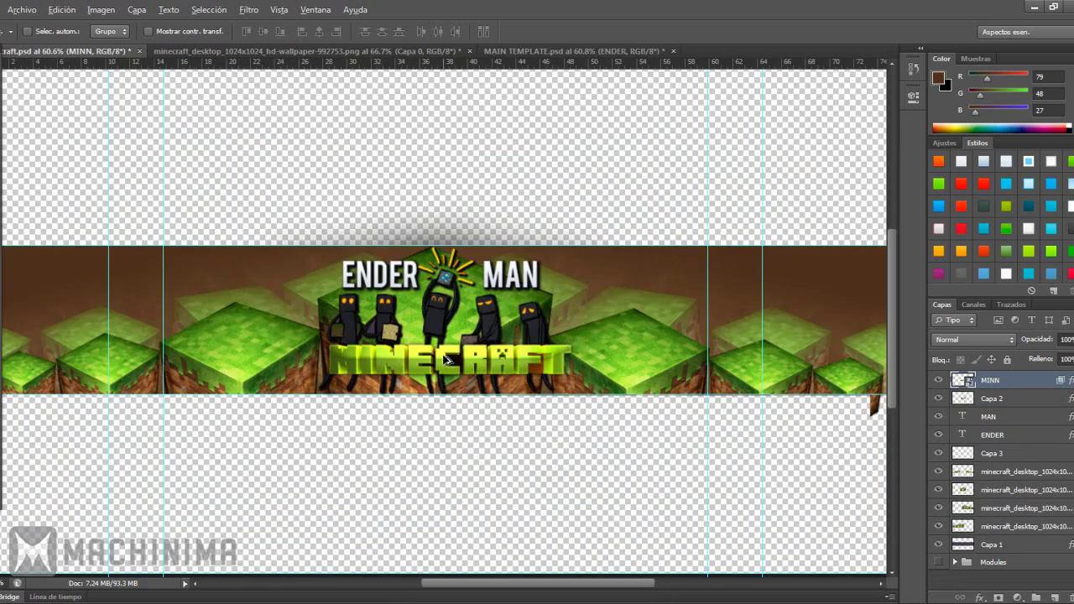
pyautogui.keyDown('alt'); pyautogui.scroll(-2, 470, 345); pyautogui.keyUp('alt')
pyautogui.keyDown('alt'); pyautogui.scroll(1, 546, 311); pyautogui.keyUp('alt')
pyautogui.keyDown('alt'); pyautogui.scroll(2, 590, 287); pyautogui.keyUp('alt')
pyautogui.keyDown('alt'); pyautogui.scroll(-1, 597, 289); pyautogui.keyUp('alt')
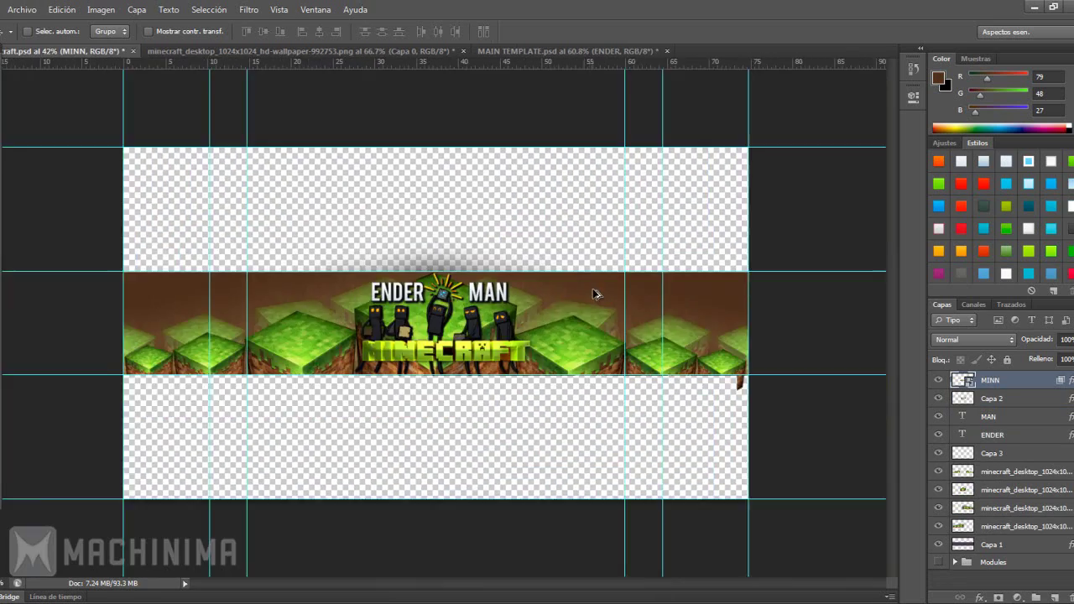
pyautogui.keyDown('alt'); pyautogui.scroll(-1, 579, 300); pyautogui.keyUp('alt')
pyautogui.keyDown('alt'); pyautogui.scroll(2, 369, 300); pyautogui.keyUp('alt')
pyautogui.keyDown('alt'); pyautogui.scroll(-1, 356, 309); pyautogui.keyUp('alt')
pyautogui.keyDown('alt'); pyautogui.scroll(-2, 355, 309); pyautogui.keyUp('alt')
pyautogui.keyDown('alt'); pyautogui.scroll(1, 356, 309); pyautogui.keyUp('alt')
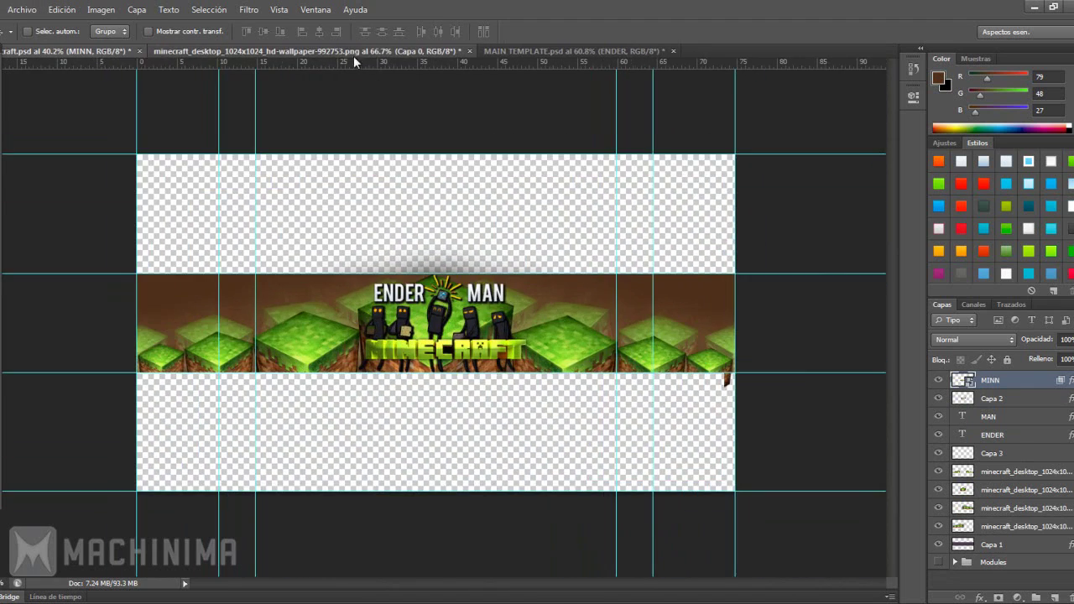
# Close the grass-block wallpaper image without saving its changes
pyautogui.click(353, 51)
pyautogui.click(469, 51)
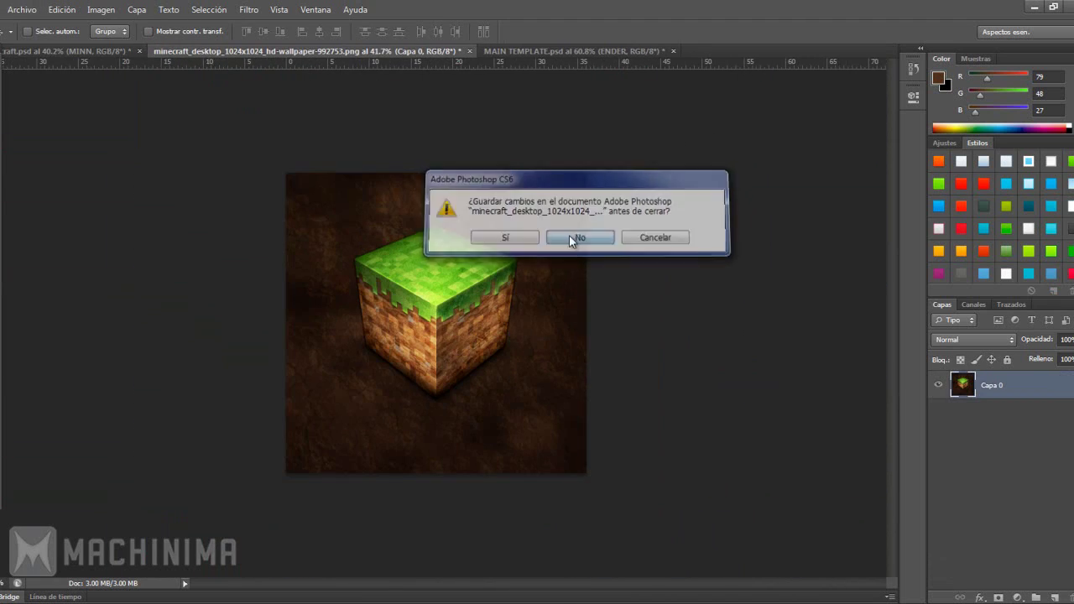
pyautogui.click(573, 237)
# Nudge the MINECRAFT logo layer down about 29 px in the banner
pyautogui.keyDown('alt'); pyautogui.scroll(1, 392, 350); pyautogui.keyUp('alt')
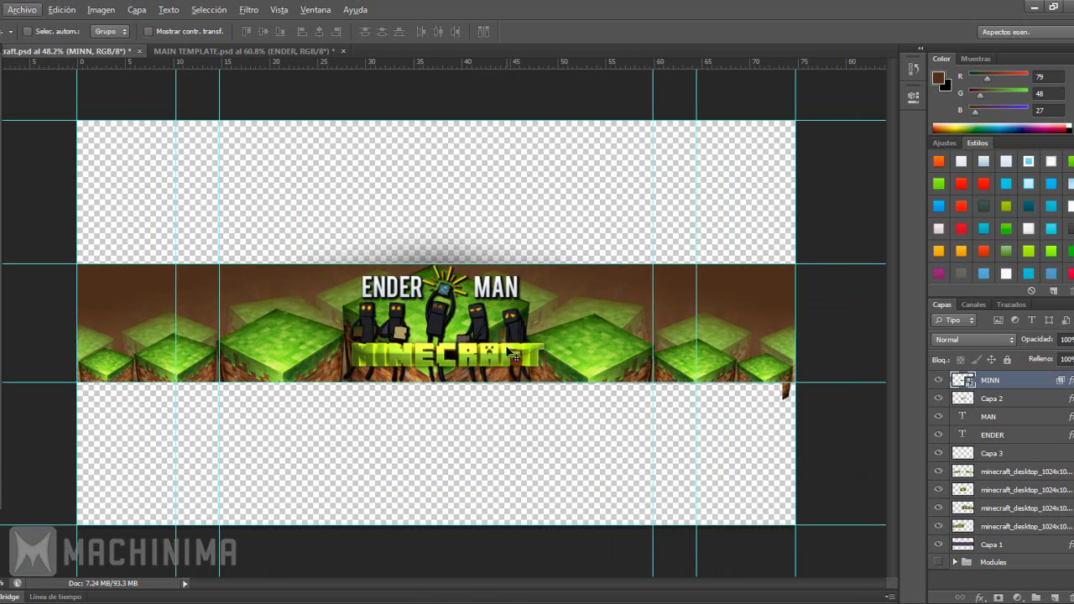
pyautogui.keyDown('alt'); pyautogui.scroll(3, 504, 353); pyautogui.keyUp('alt')
pyautogui.hotkey('shift', 'Down')
pyautogui.hotkey('shift', 'Down')
pyautogui.hotkey('shift', 'Down')
pyautogui.hotkey('shift', 'Down')
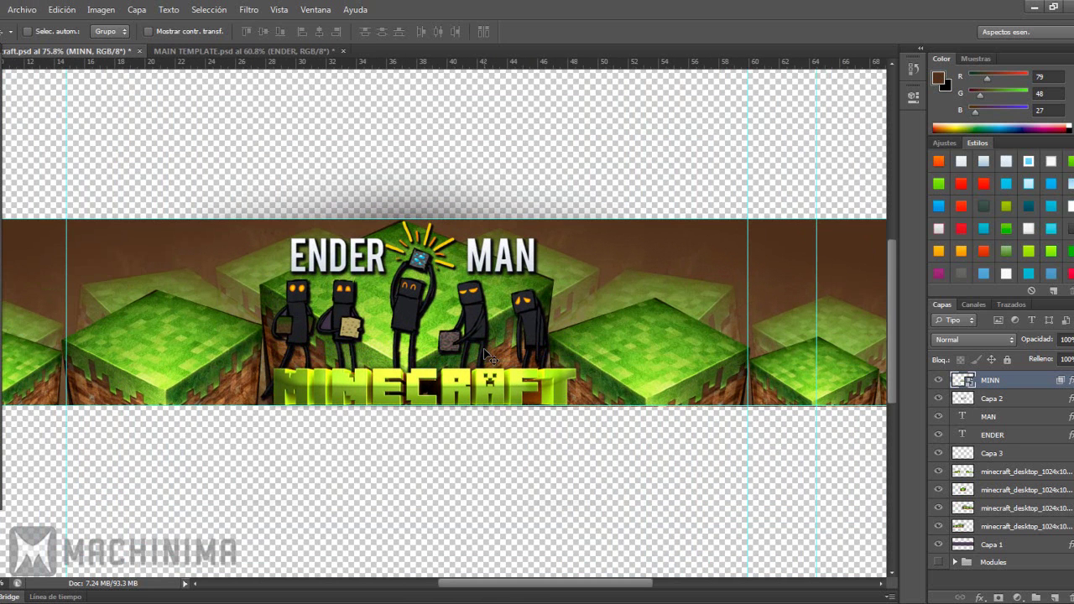
pyautogui.keyDown('alt'); pyautogui.scroll(-3, 485, 353); pyautogui.keyUp('alt')
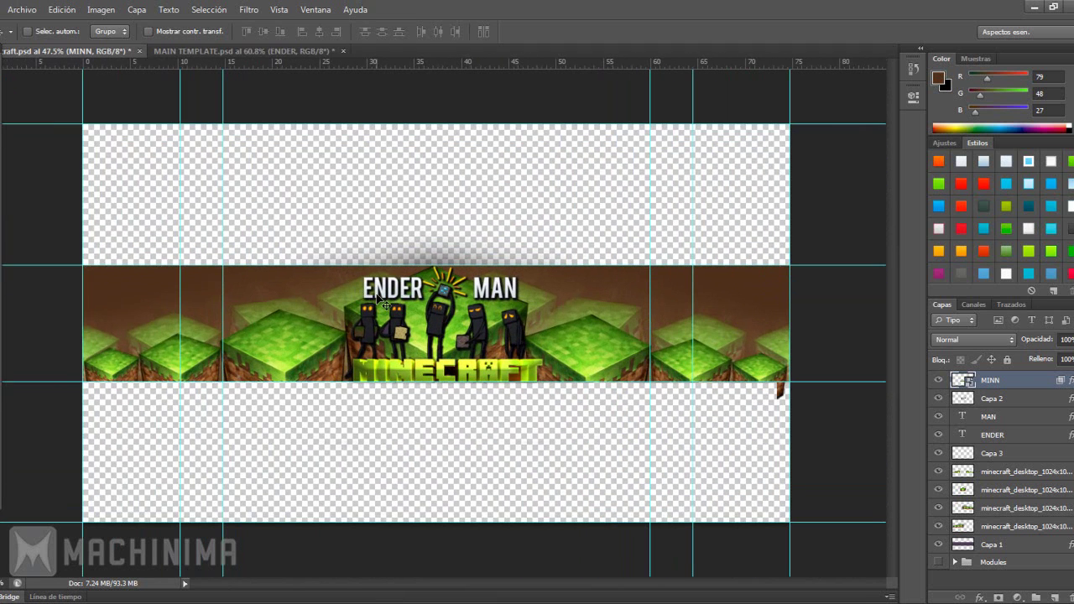
# Save the banner with the lowered logo, then flip between it and MAIN TEMPLATE to compare
pyautogui.click(29, 10)
pyautogui.click(34, 160)
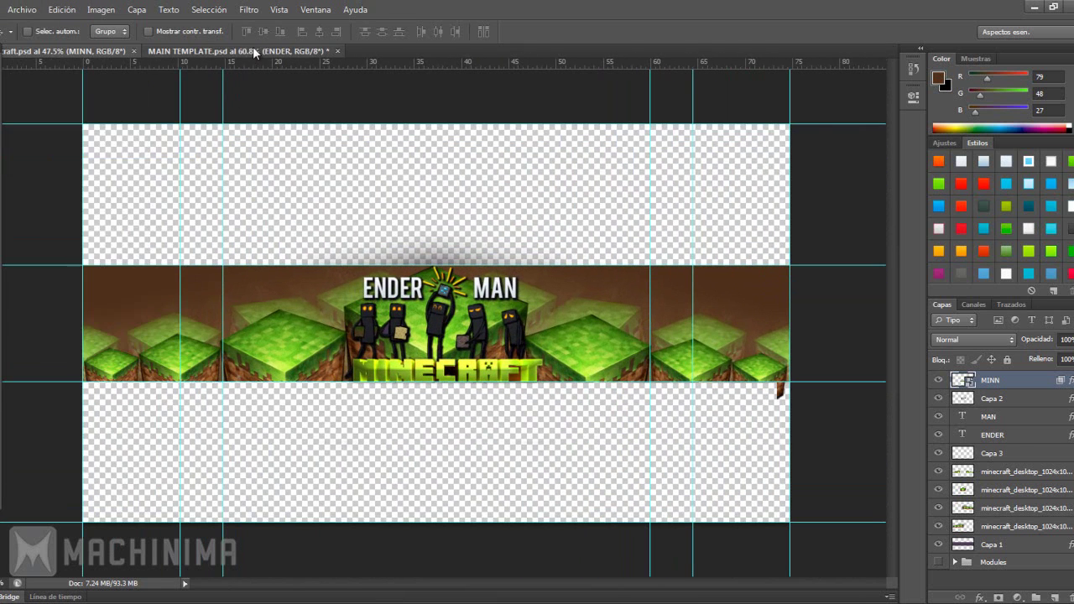
pyautogui.click(253, 51)
pyautogui.keyDown('alt'); pyautogui.scroll(-3, 483, 311); pyautogui.keyUp('alt')
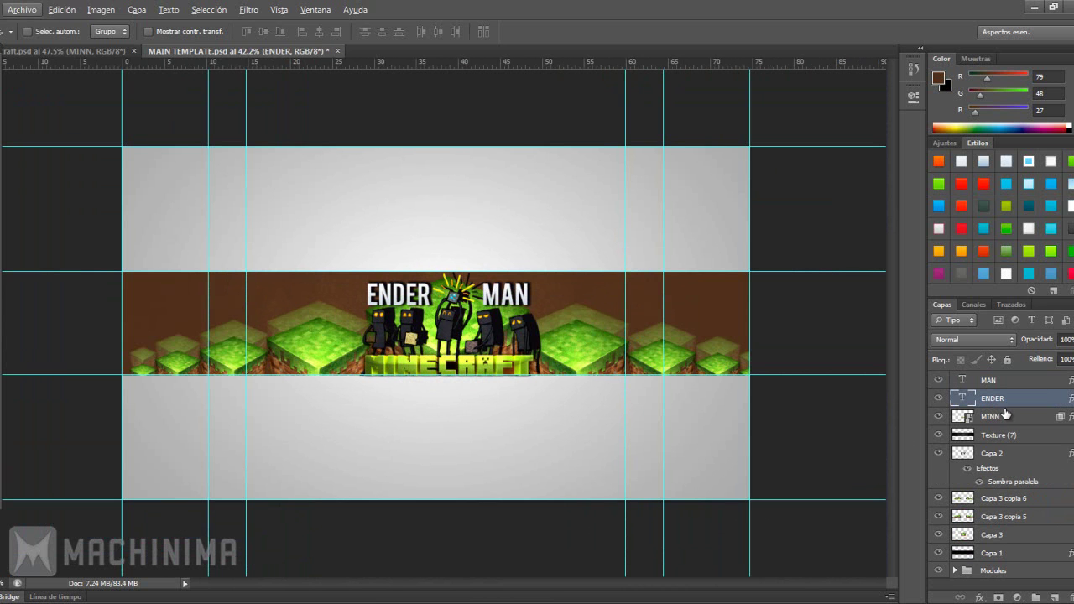
pyautogui.click(76, 51)
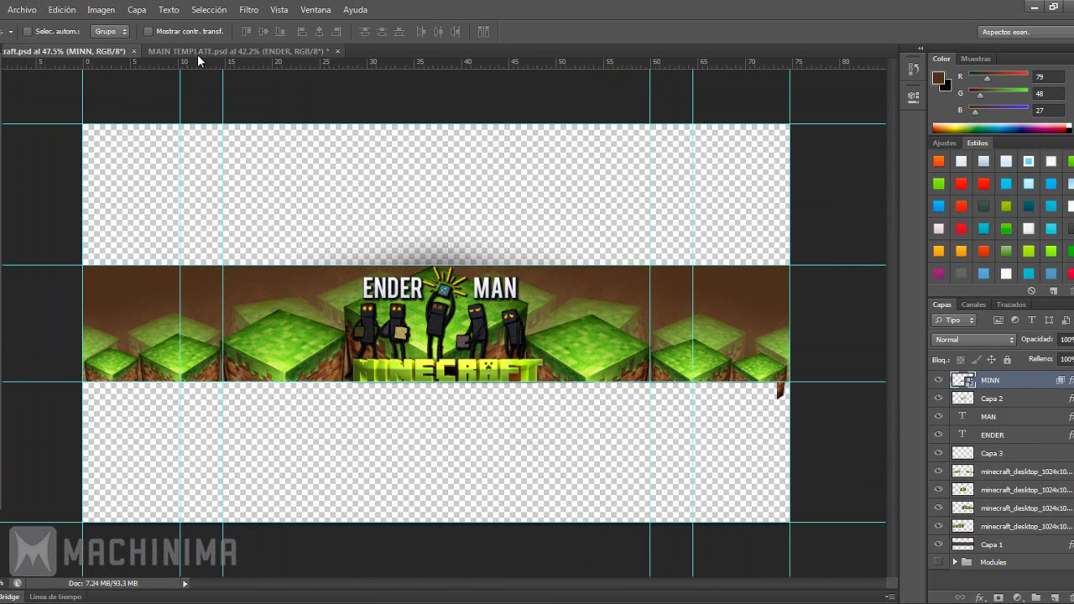
pyautogui.click(197, 51)
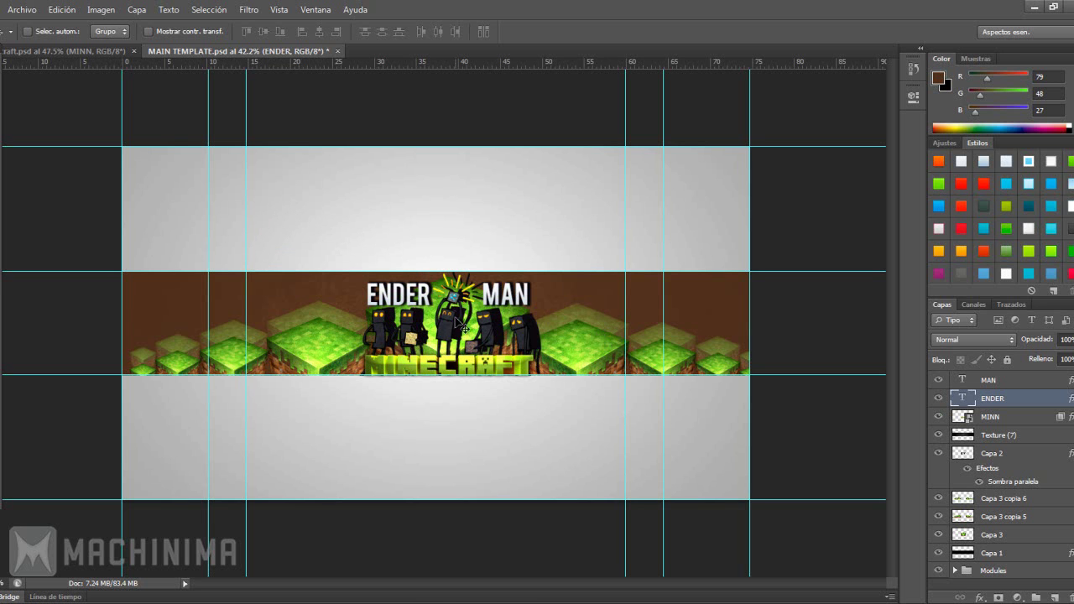
pyautogui.click(84, 51)
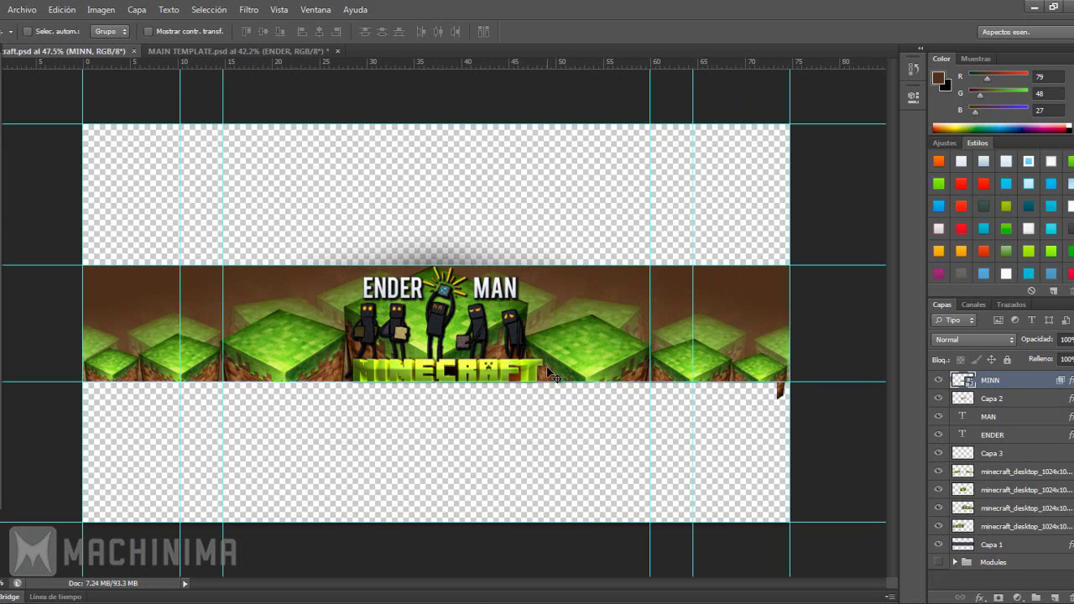